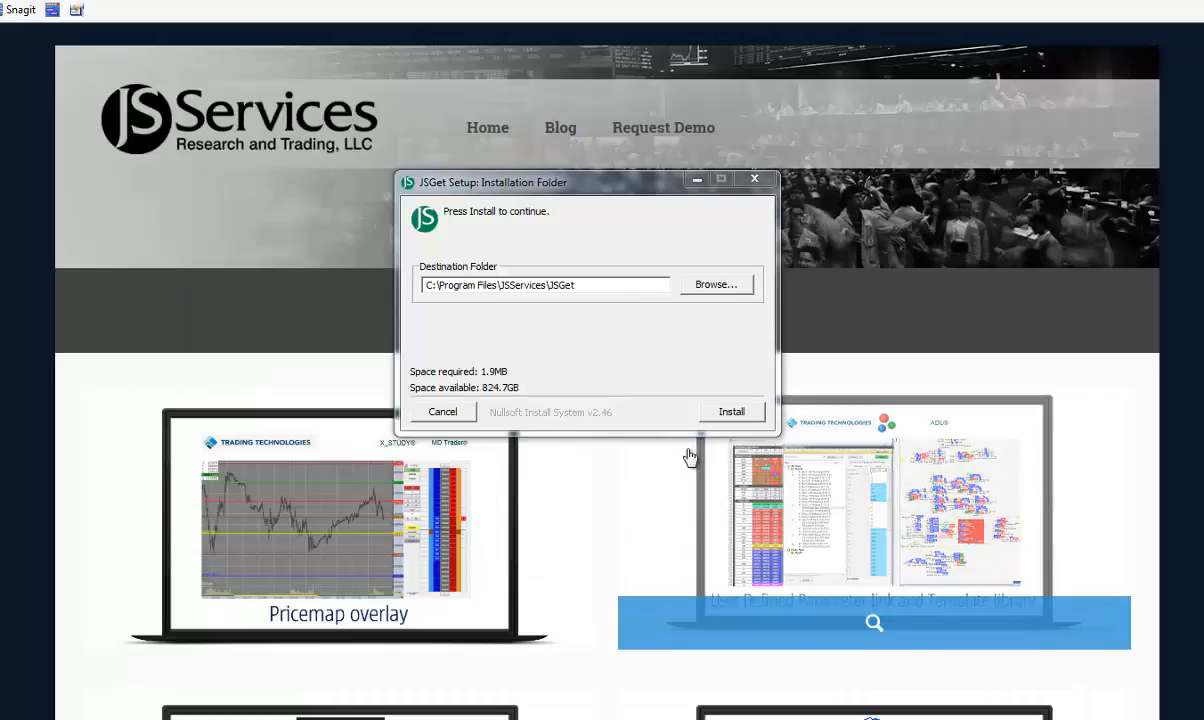
Install JSGet to C:\Program Files\JSServices\JSGet and log in to JSDesktop with the saved credentials.
{"action": "left_click", "coordinate": [728, 420]}
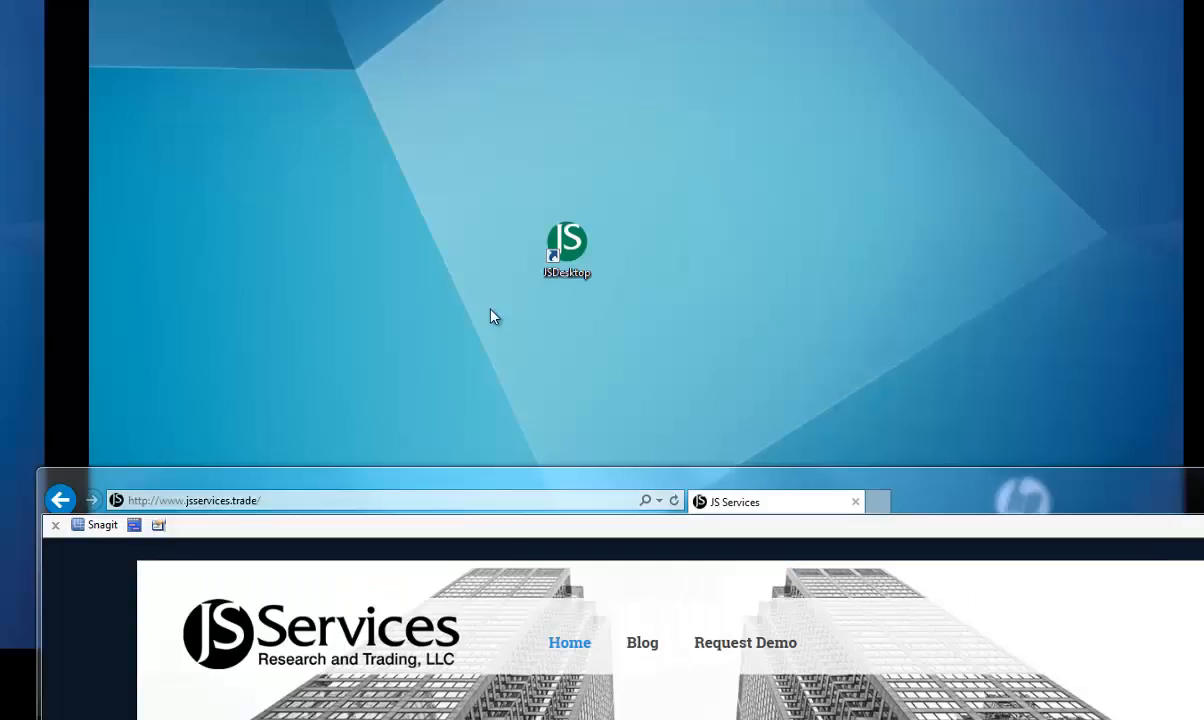
{"action": "double_click", "coordinate": [566, 246]}
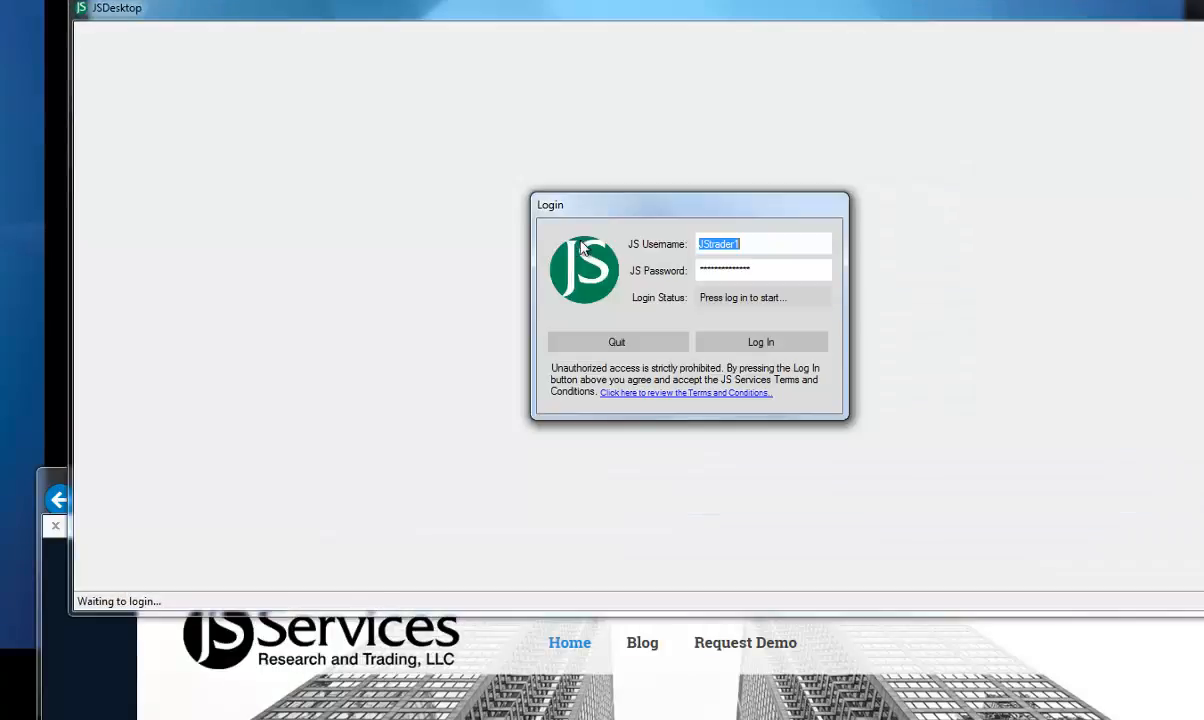
{"action": "left_click", "coordinate": [757, 344]}
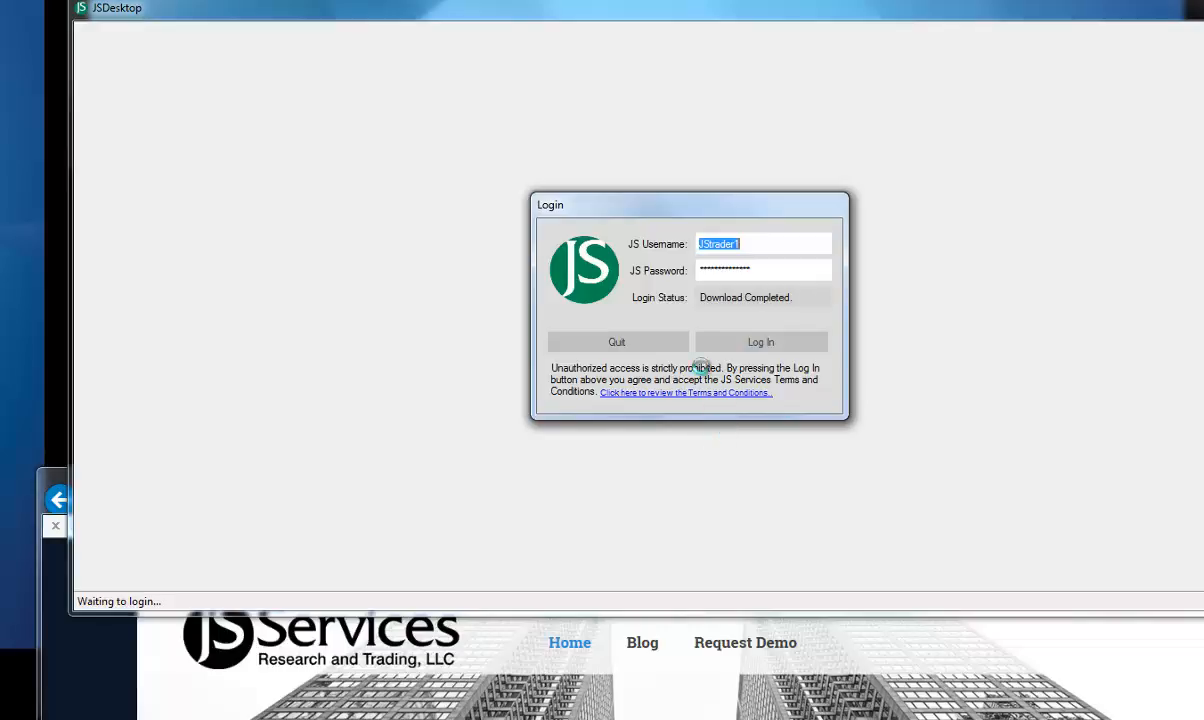
{"action": "left_click", "coordinate": [731, 338]}
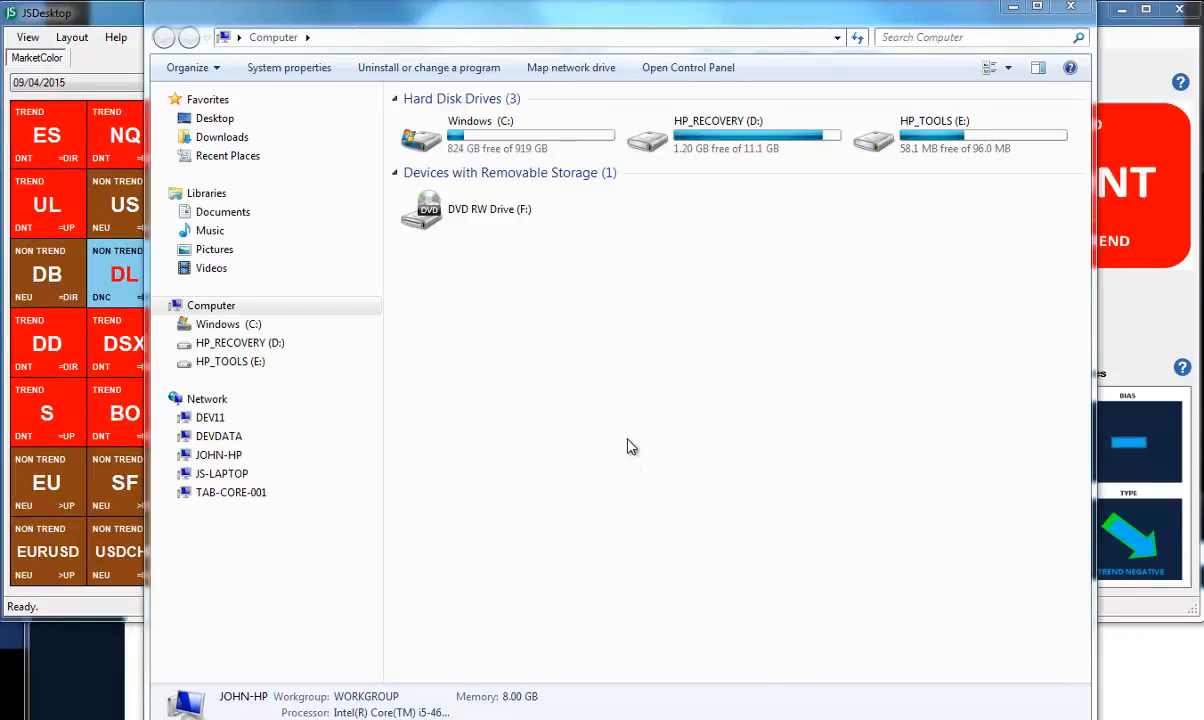
Open the Environment Variables settings from the computer's advanced system properties.
{"action": "right_click", "coordinate": [586, 354]}
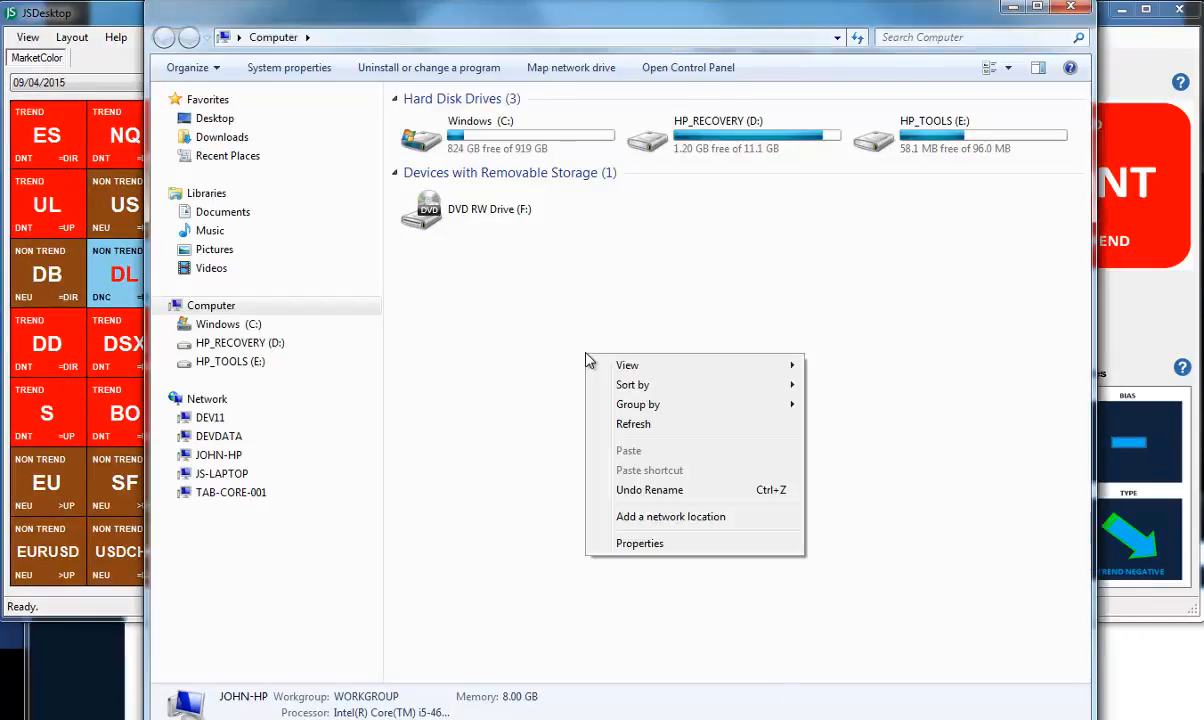
{"action": "left_click", "coordinate": [641, 544]}
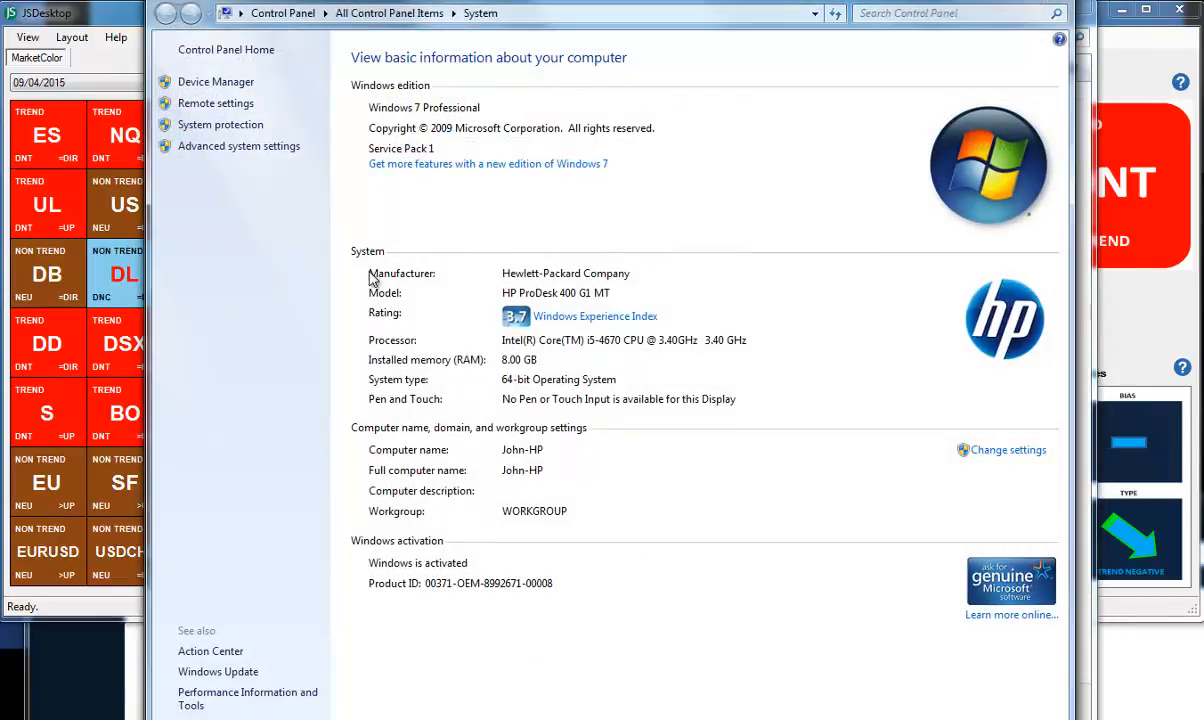
{"action": "left_click", "coordinate": [240, 148]}
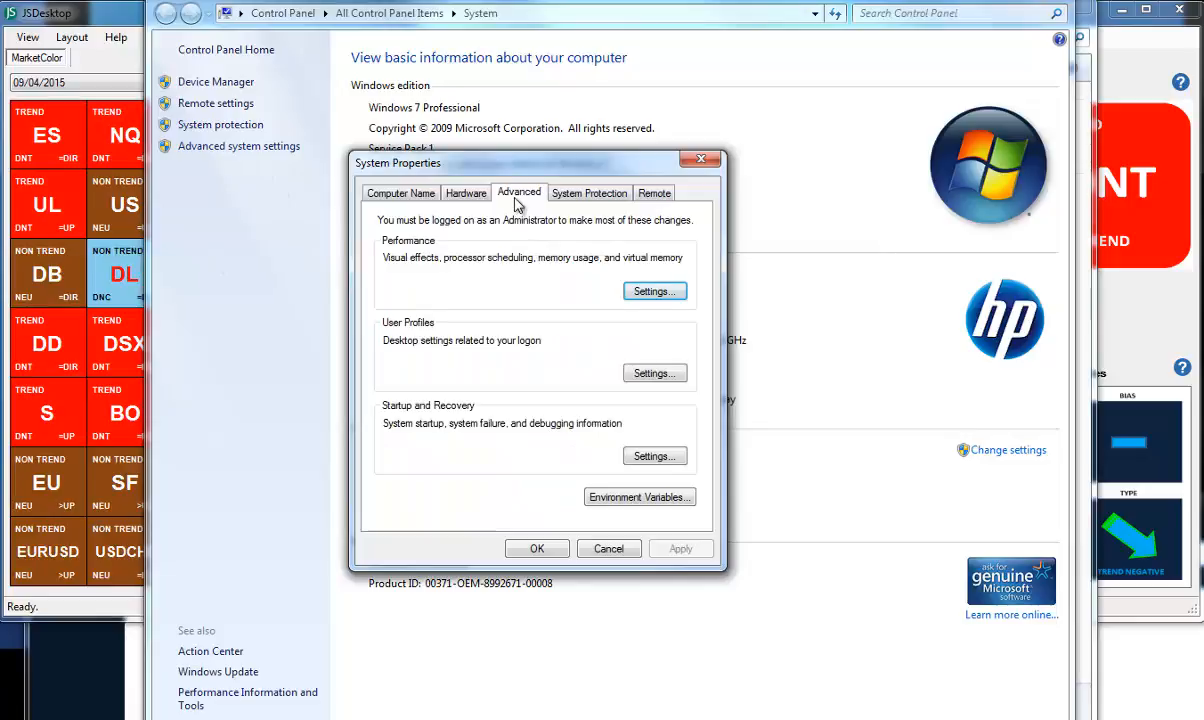
{"action": "left_click", "coordinate": [633, 497]}
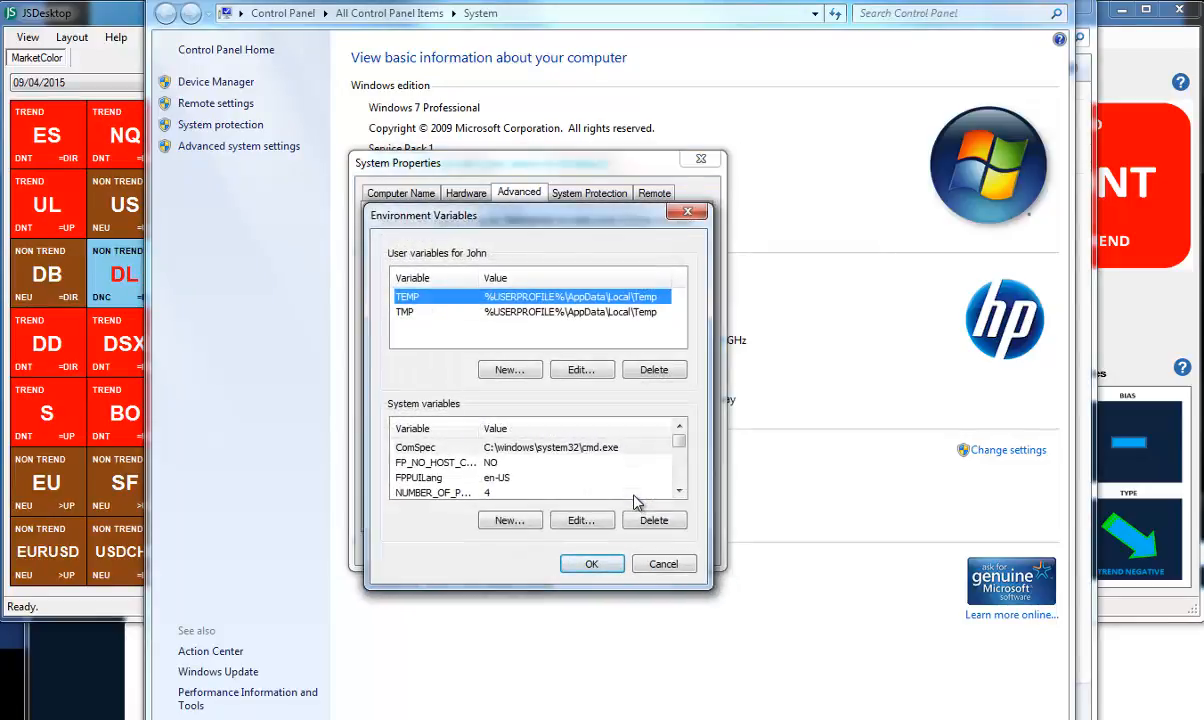
Check the Path system variable for the C:\Program Files\JSServices\JSGet entry and confirm out of the system settings.
{"action": "left_click", "coordinate": [680, 497]}
{"action": "left_click", "coordinate": [680, 497]}
{"action": "left_click", "coordinate": [680, 497]}
{"action": "left_click", "coordinate": [680, 497]}
{"action": "left_click", "coordinate": [680, 497]}
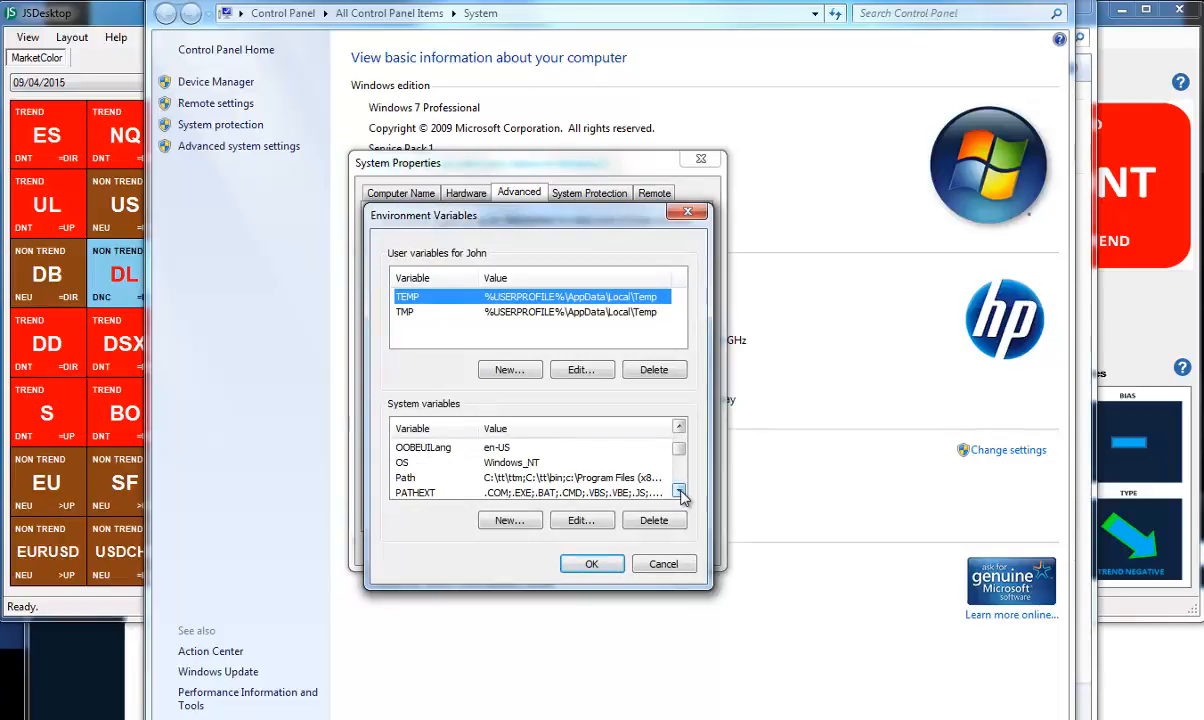
{"action": "left_click", "coordinate": [680, 497]}
{"action": "left_click", "coordinate": [520, 462]}
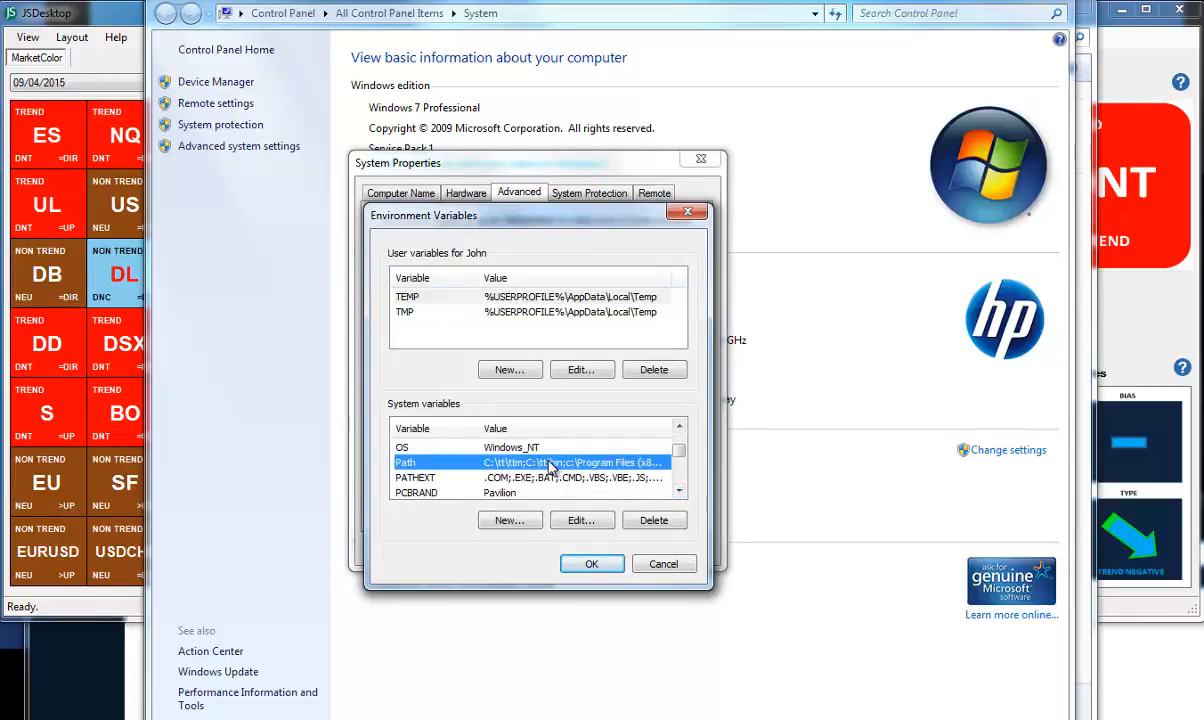
{"action": "left_click", "coordinate": [578, 521]}
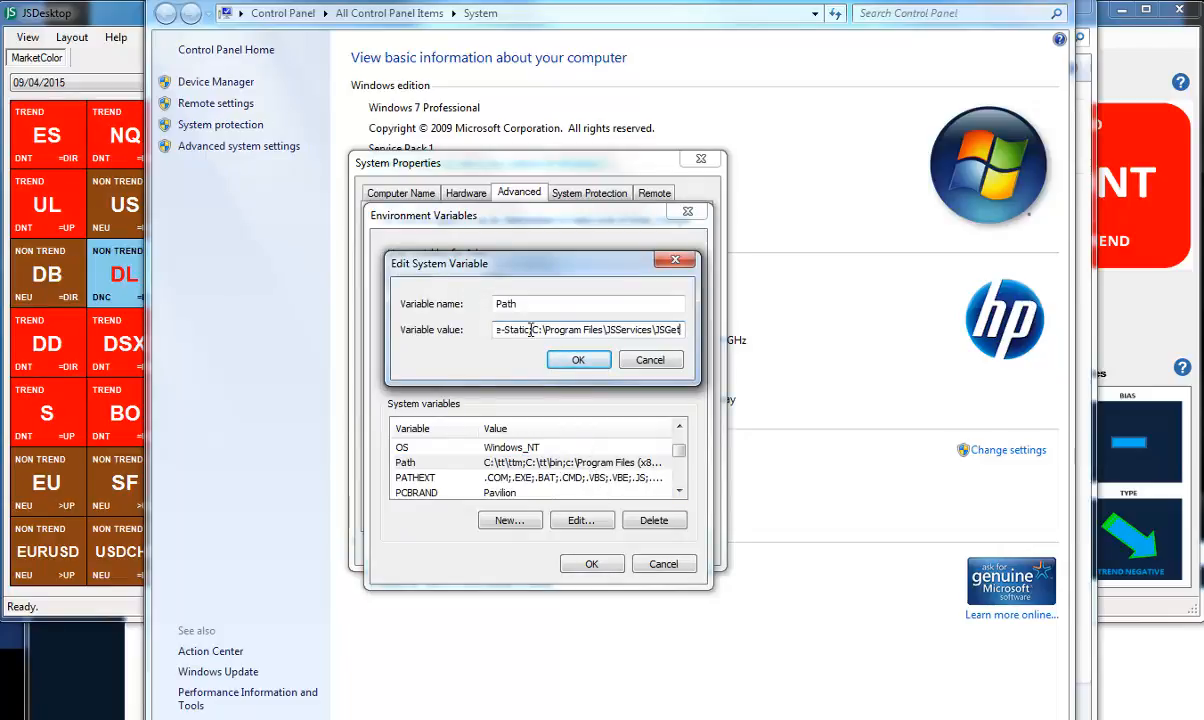
{"action": "left_click_drag", "start_coordinate": [530, 330], "coordinate": [682, 330]}
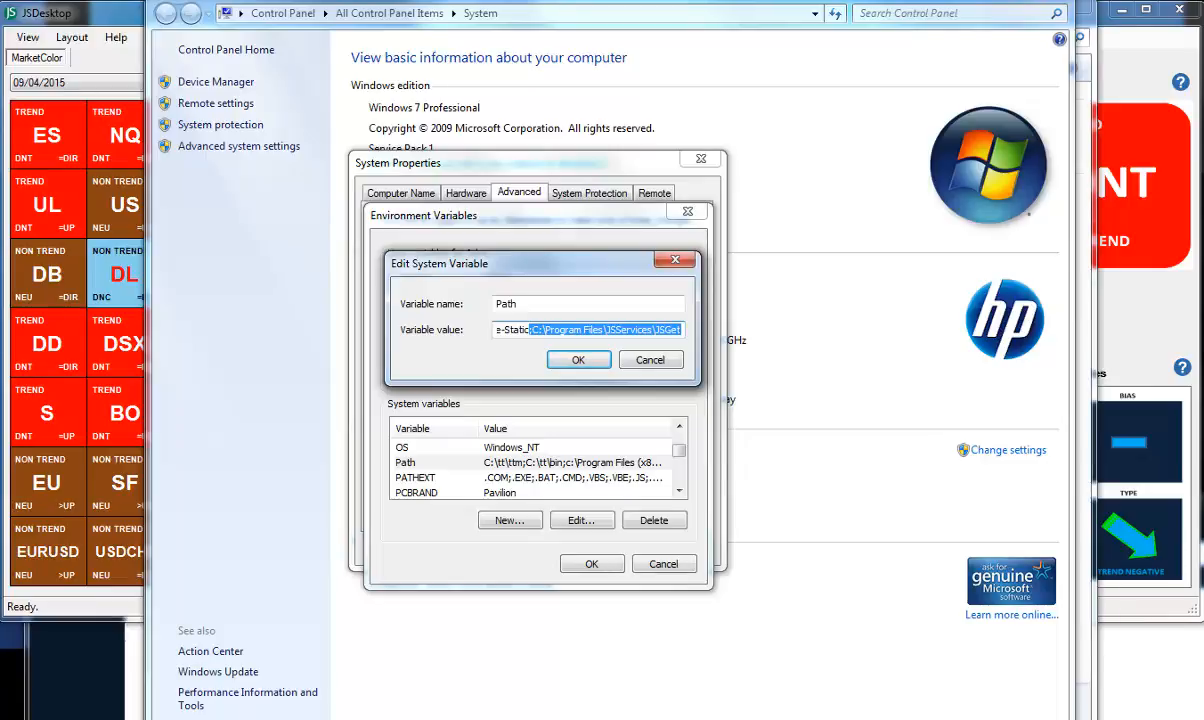
{"action": "left_click", "coordinate": [510, 304]}
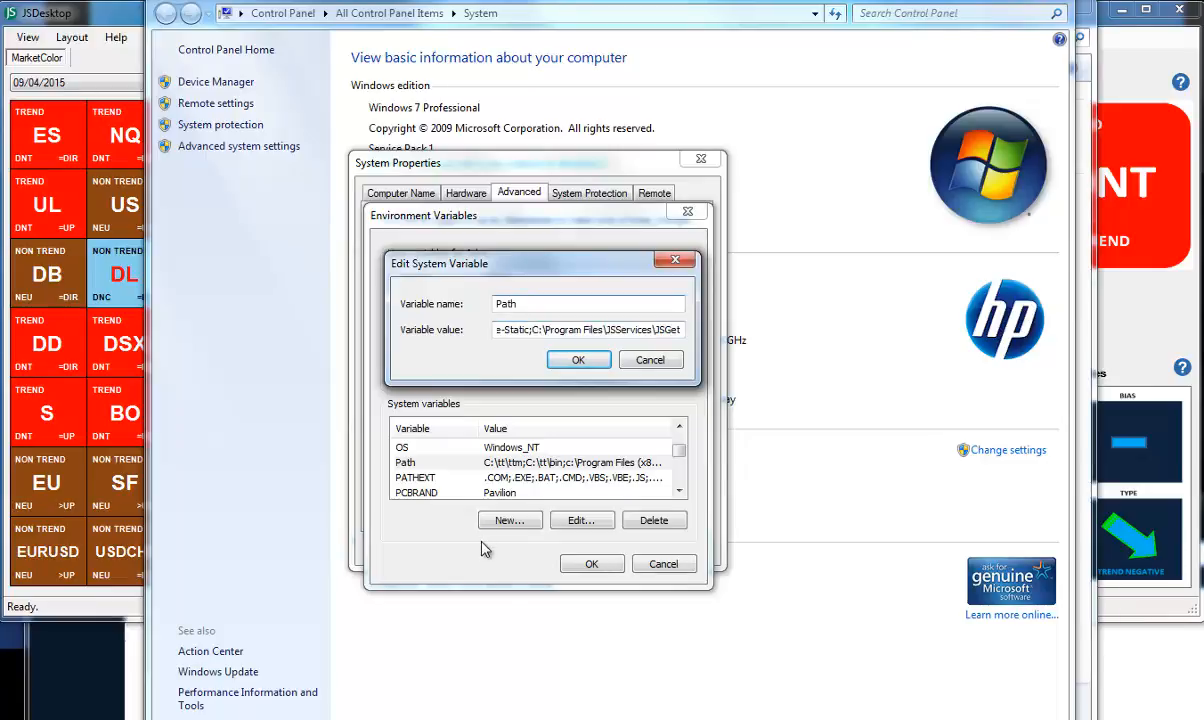
{"action": "left_click", "coordinate": [572, 362]}
{"action": "left_click", "coordinate": [595, 565]}
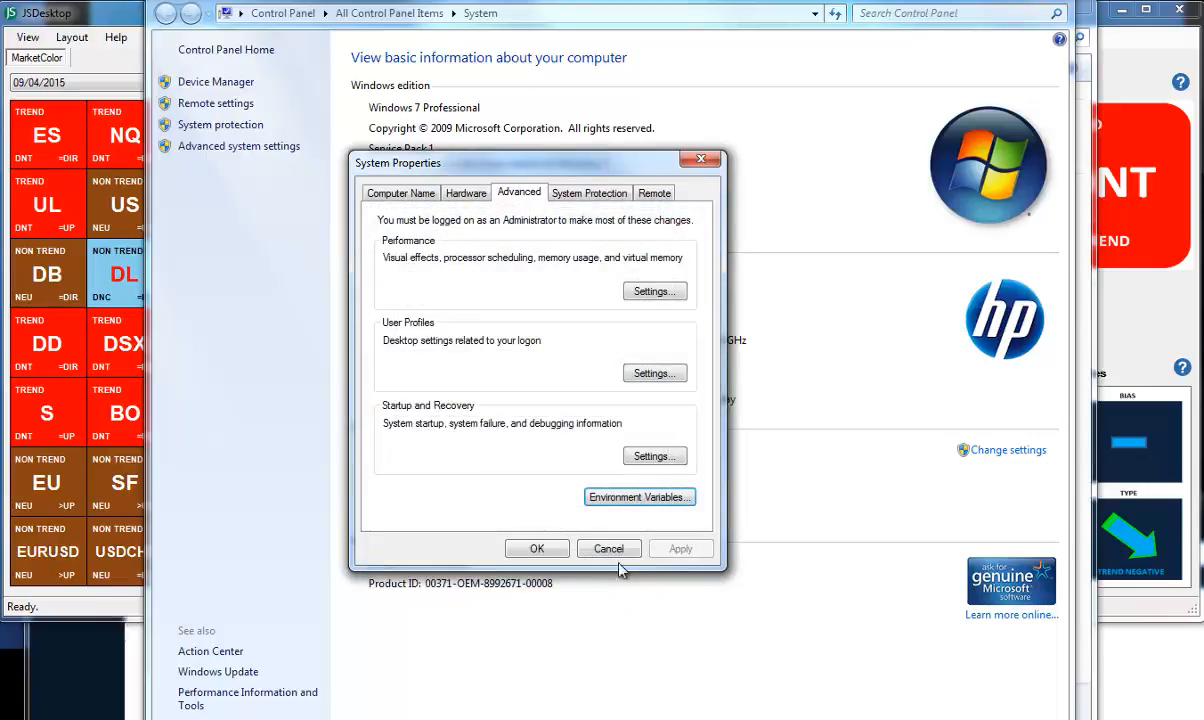
{"action": "left_click", "coordinate": [536, 549]}
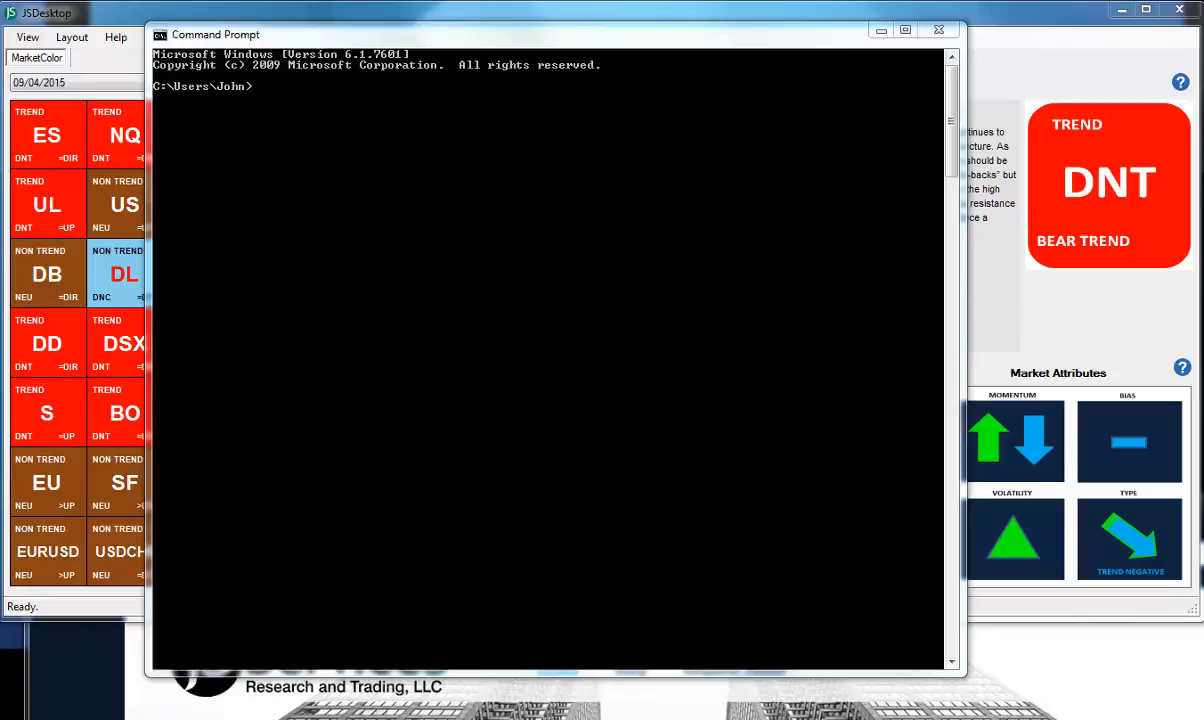
Run jsget without arguments in Command Prompt to download the latest market data.
{"action": "type", "text": "jsget"}
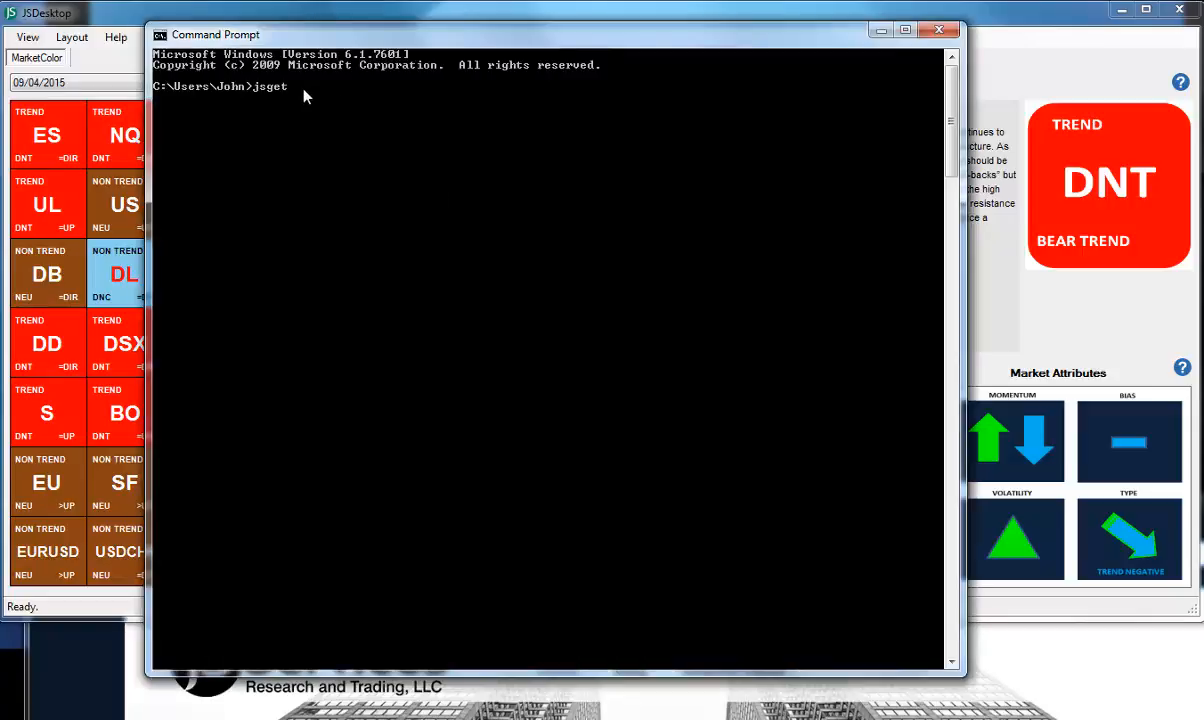
{"action": "key", "text": "Return"}
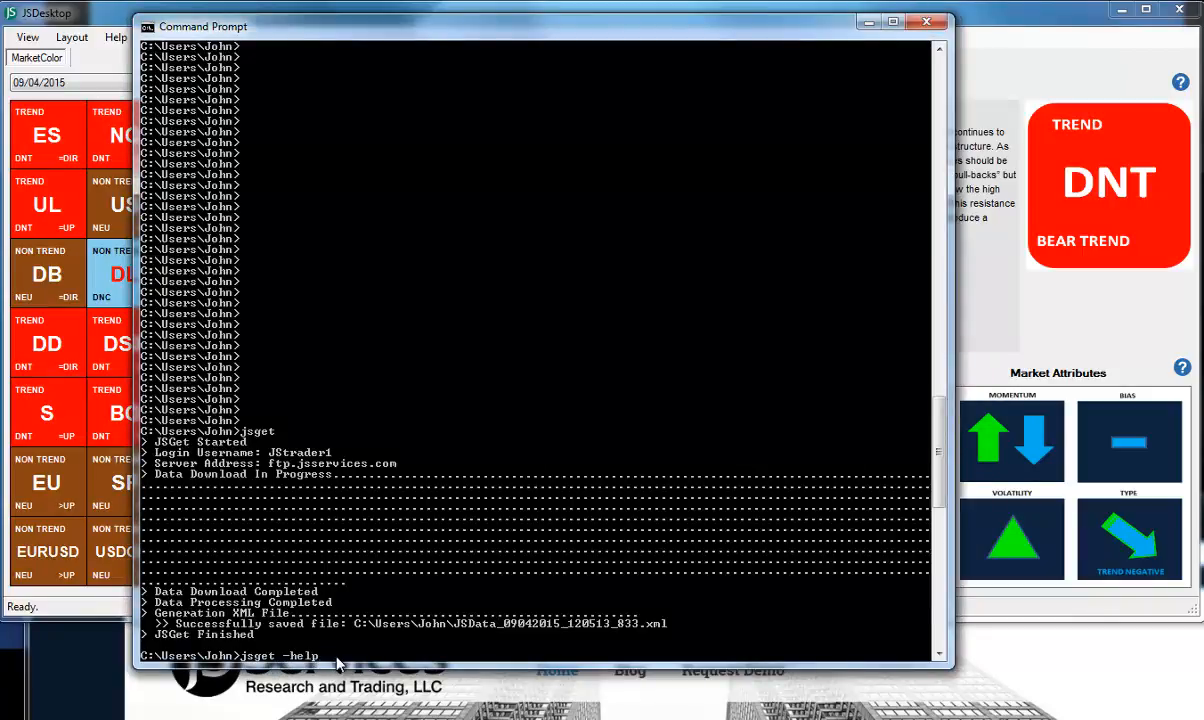
Display the jsget help with -help and examine its description, arguments, notes and examples.
{"action": "key", "text": "Return"}
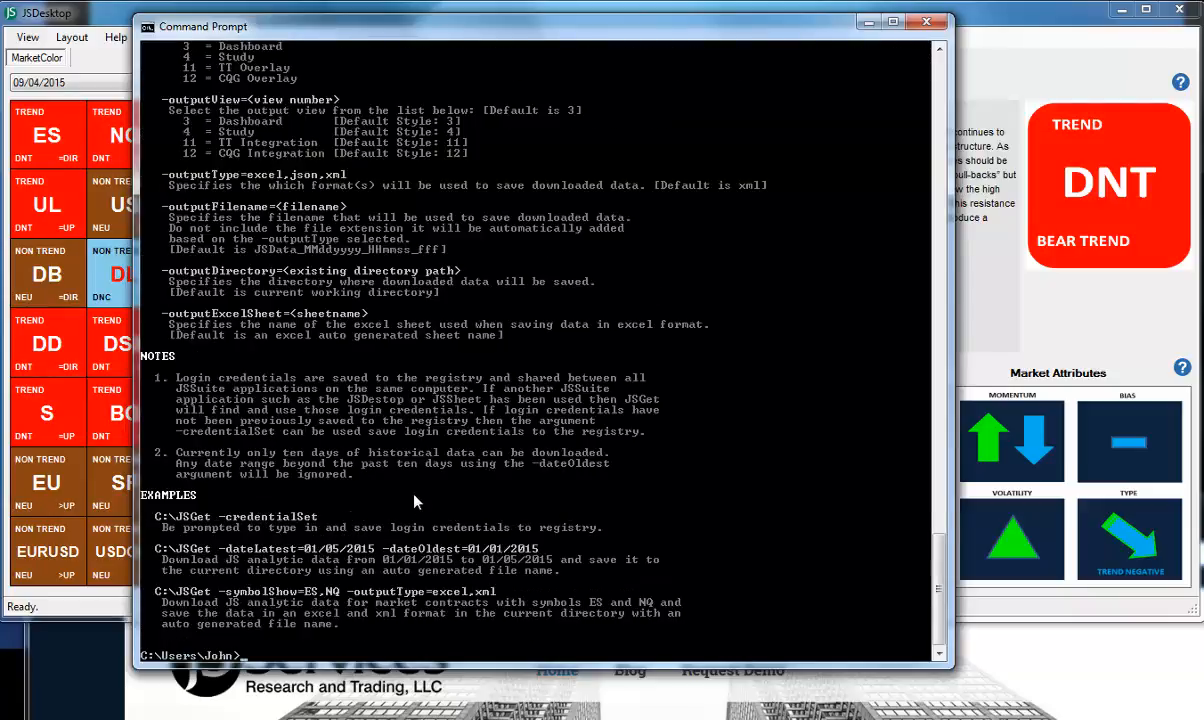
{"action": "scroll", "coordinate": [414, 500], "scroll_direction": "up", "scroll_amount": 16}
{"action": "scroll", "coordinate": [414, 500], "scroll_direction": "up", "scroll_amount": 6}
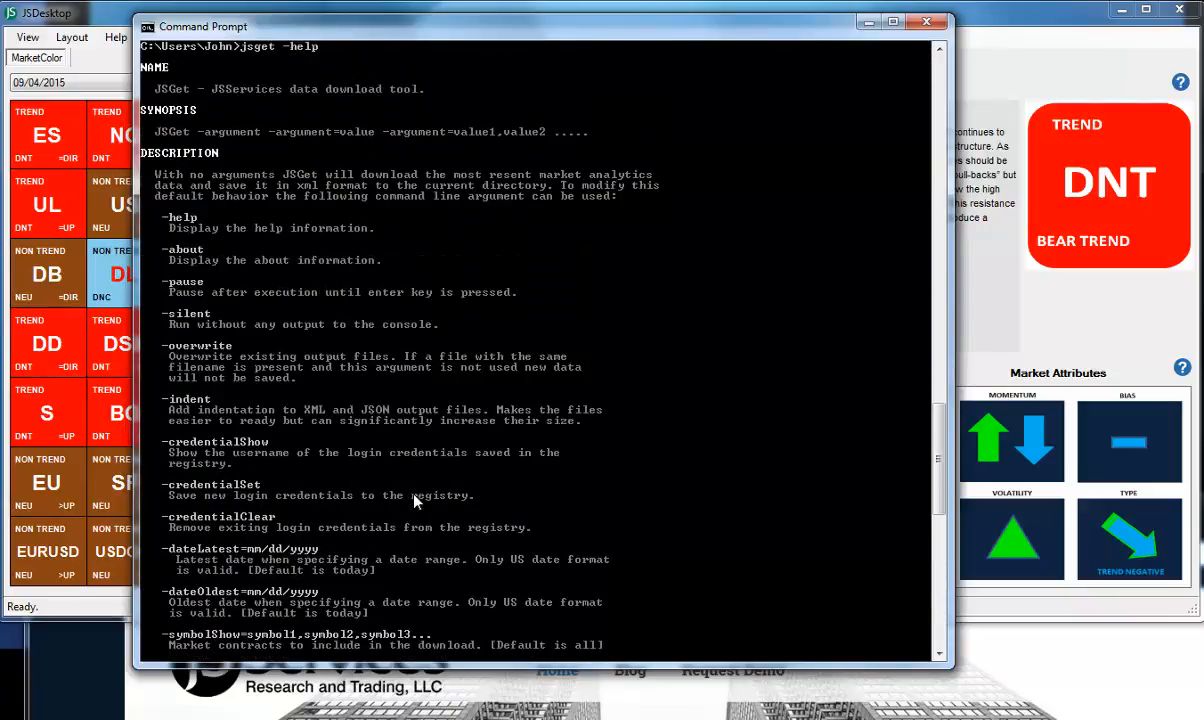
{"action": "scroll", "coordinate": [414, 500], "scroll_direction": "up", "scroll_amount": 2}
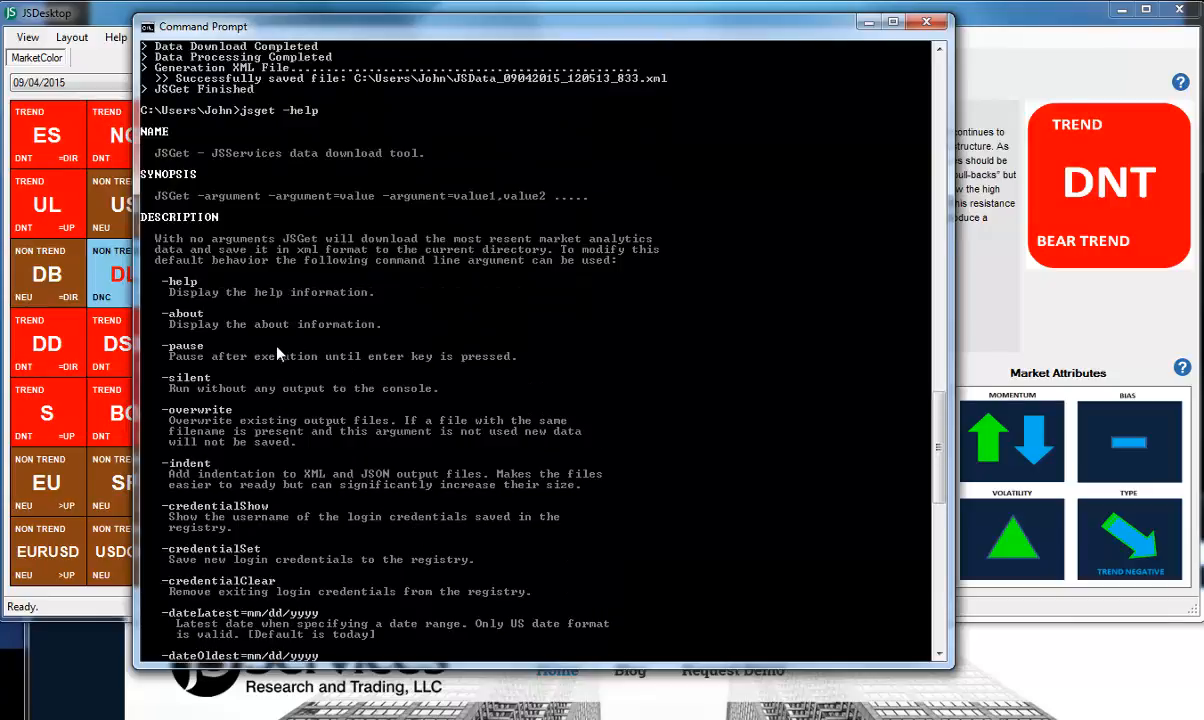
{"action": "scroll", "coordinate": [278, 353], "scroll_direction": "down", "scroll_amount": 7}
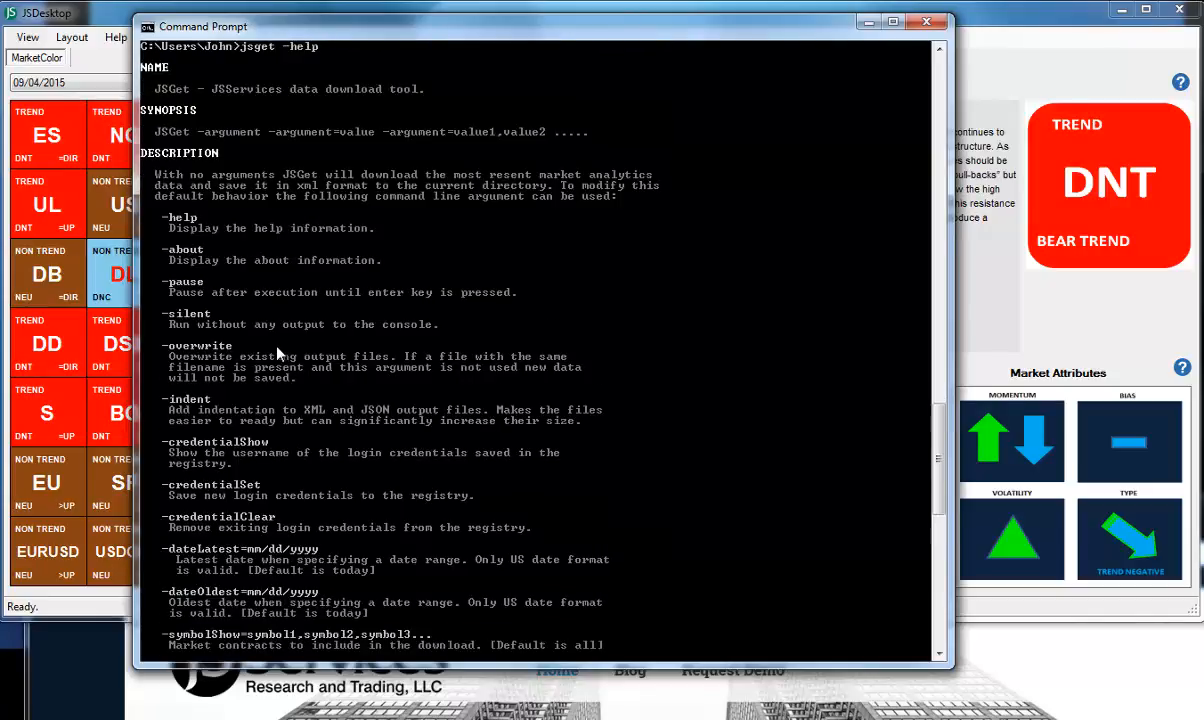
{"action": "scroll", "coordinate": [278, 353], "scroll_direction": "down", "scroll_amount": 15}
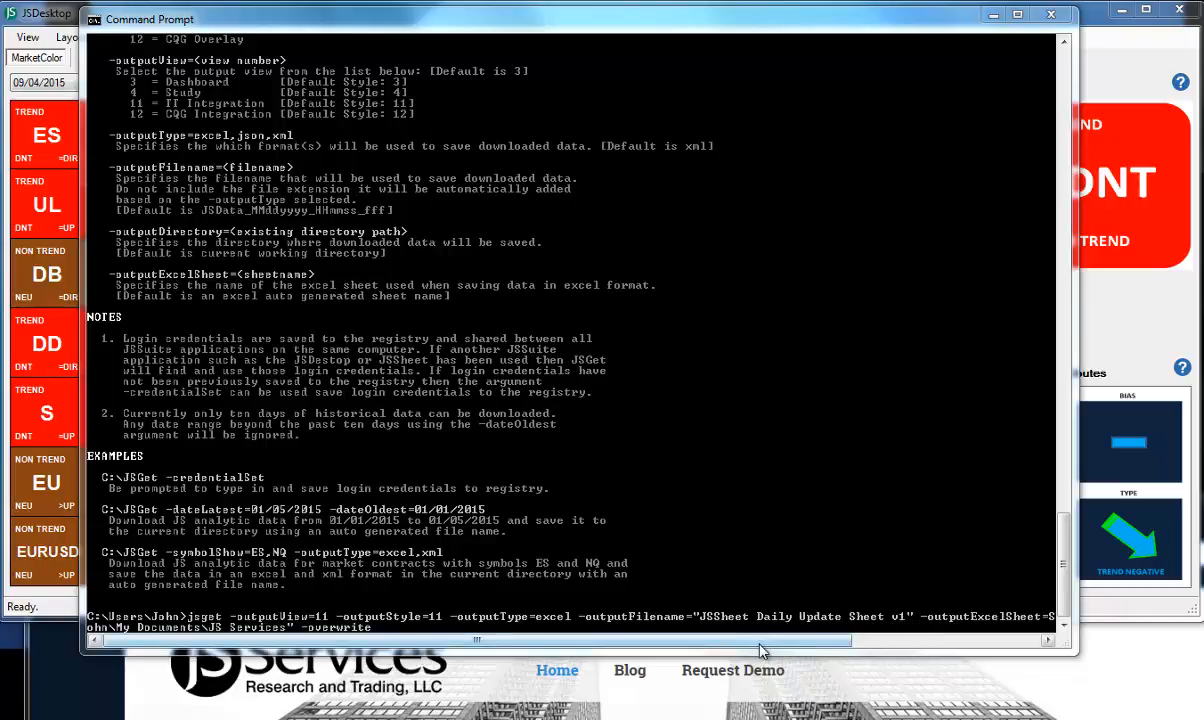
Examine the full jsget command that exports view 11 in Excel format as "JSSheet Daily Update Sheet v1".
{"action": "left_click_drag", "start_coordinate": [759, 646], "coordinate": [949, 638]}
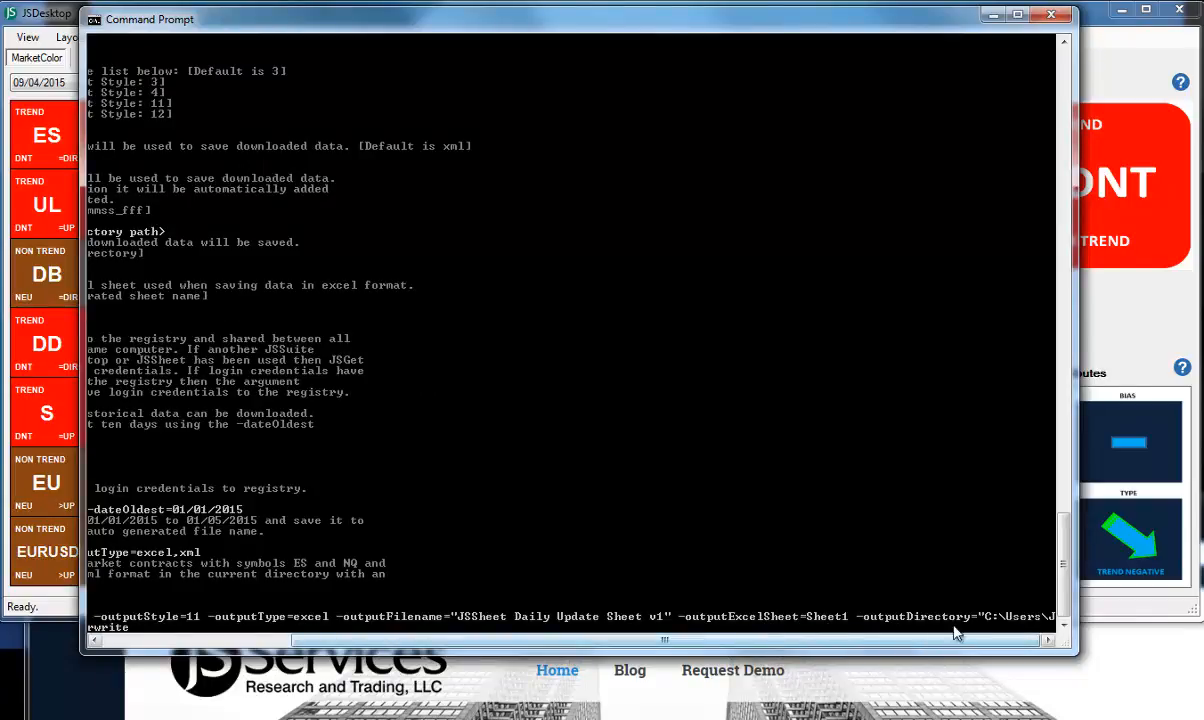
{"action": "left_click_drag", "start_coordinate": [676, 645], "coordinate": [474, 645]}
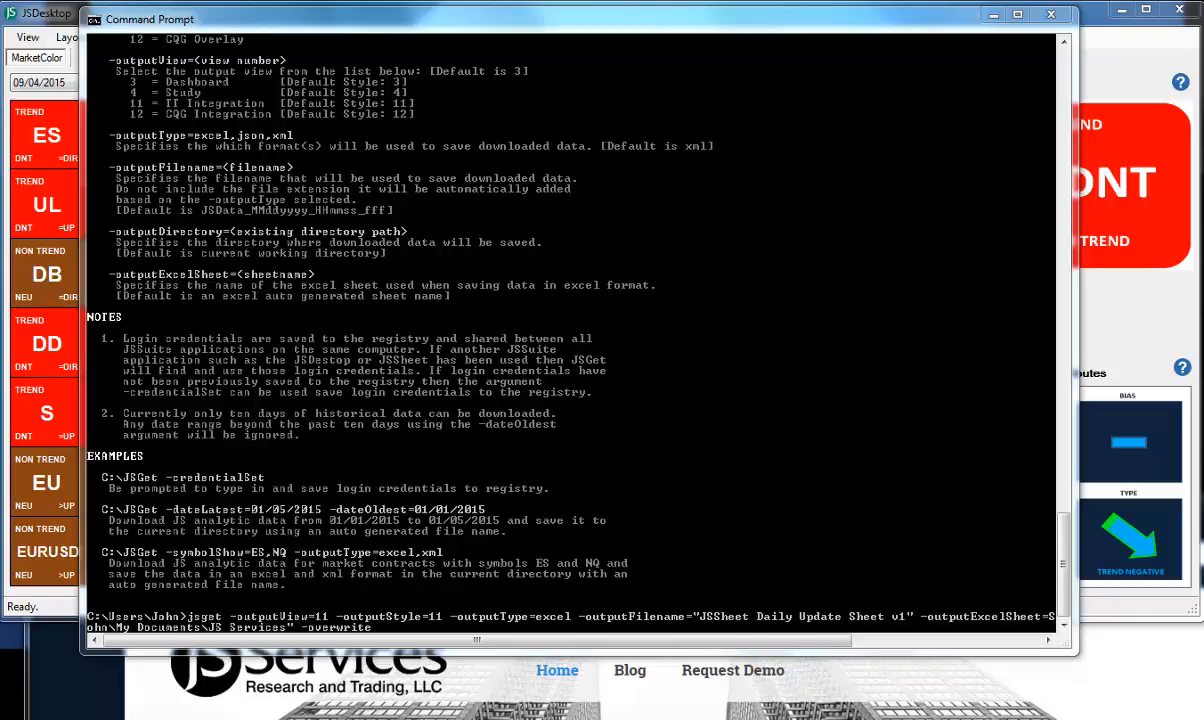
Switch to Windows Explorer and open the JSGet installation folder under Program Files\JSServices on drive C.
{"action": "key", "text": "alt+Tab"}
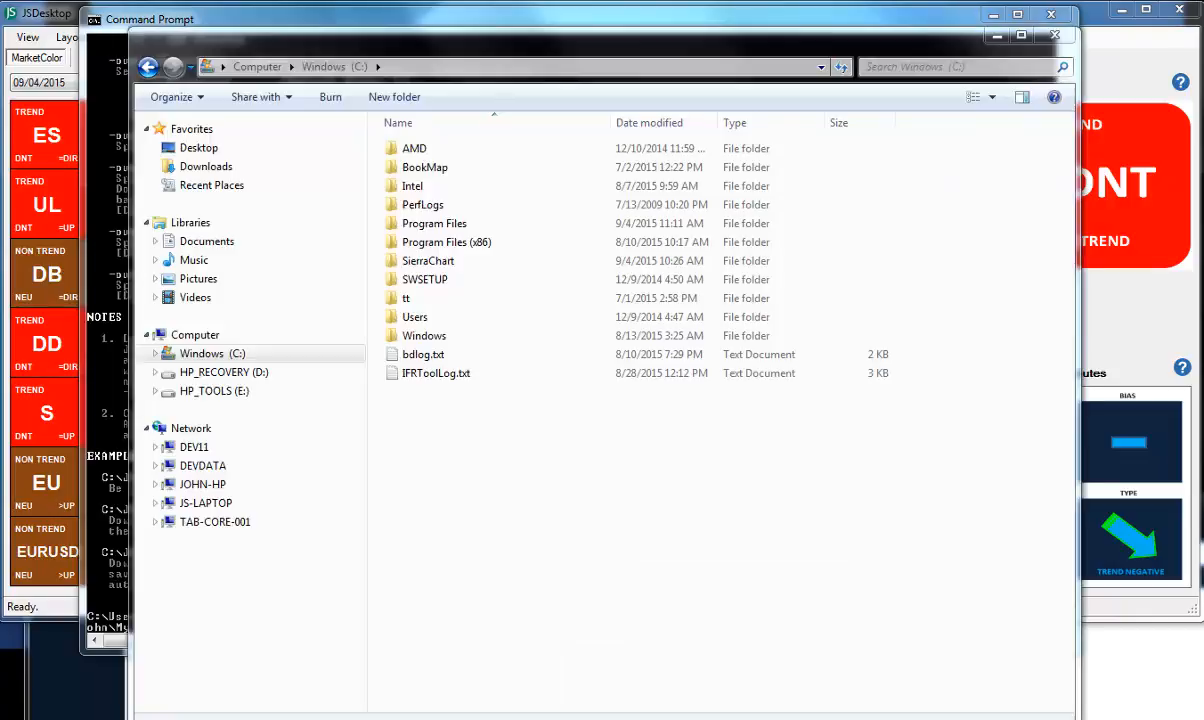
{"action": "double_click", "coordinate": [425, 222]}
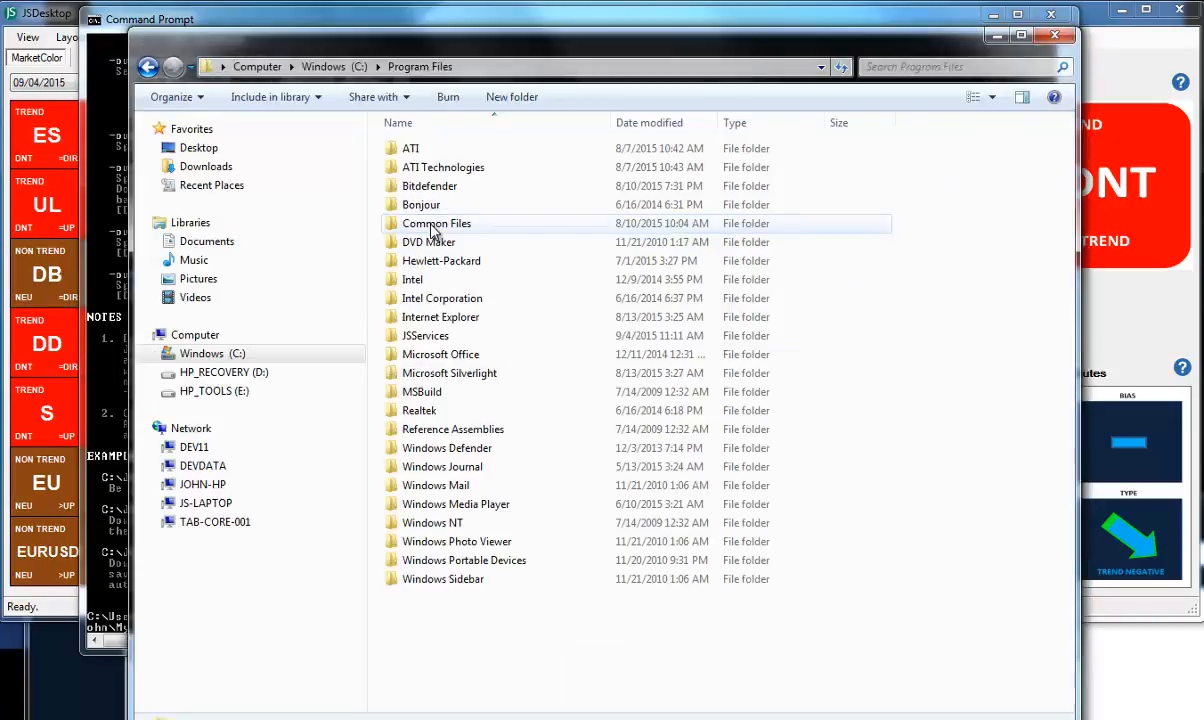
{"action": "double_click", "coordinate": [425, 336]}
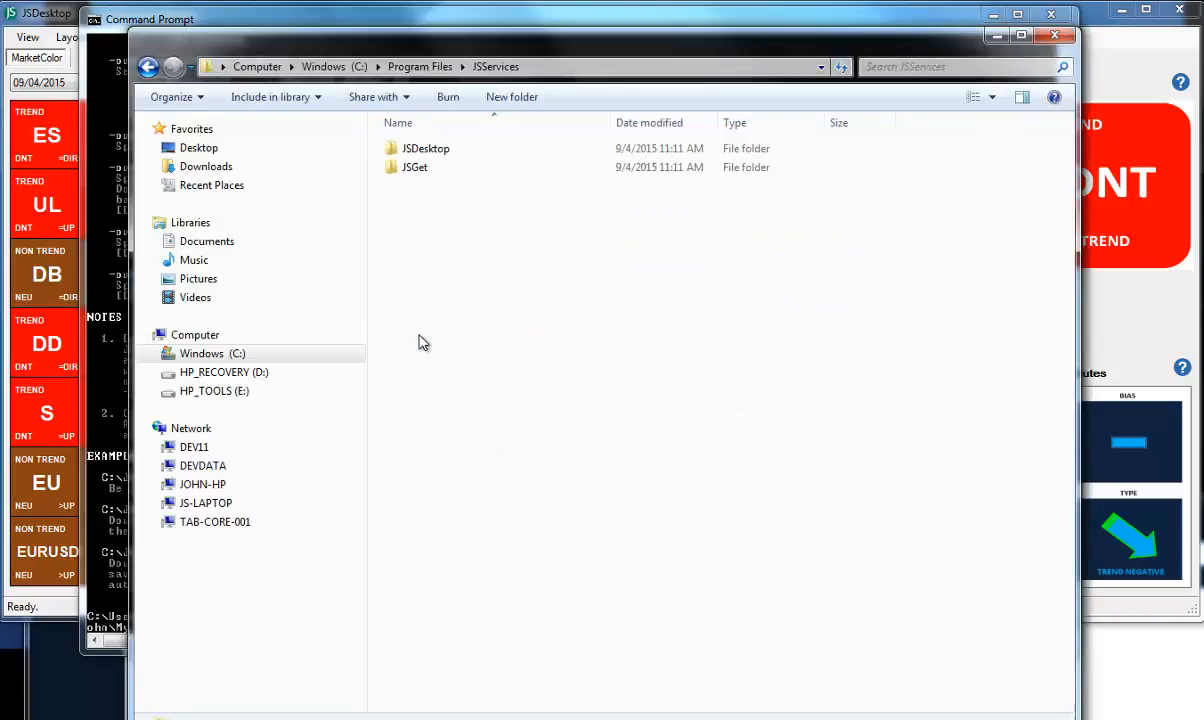
{"action": "left_click", "coordinate": [416, 172]}
{"action": "double_click", "coordinate": [416, 172]}
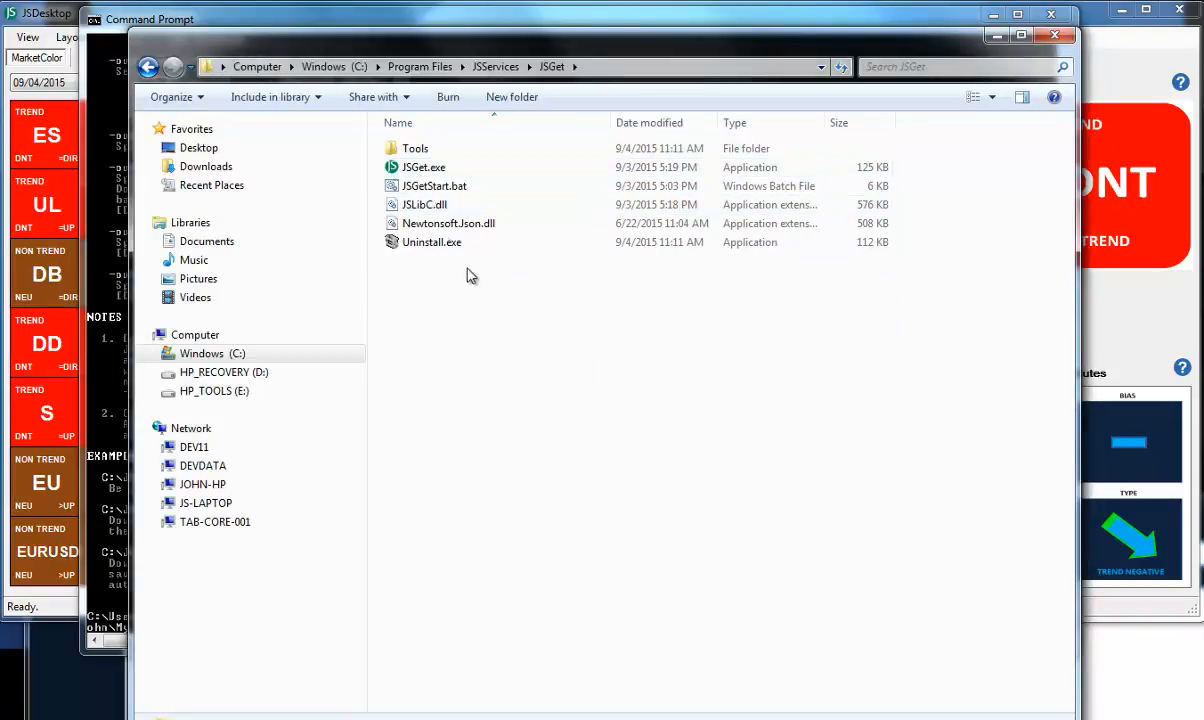
Make a backup copy of JSGetStart.bat in the same folder, granting administrator permission.
{"action": "left_click", "coordinate": [453, 190]}
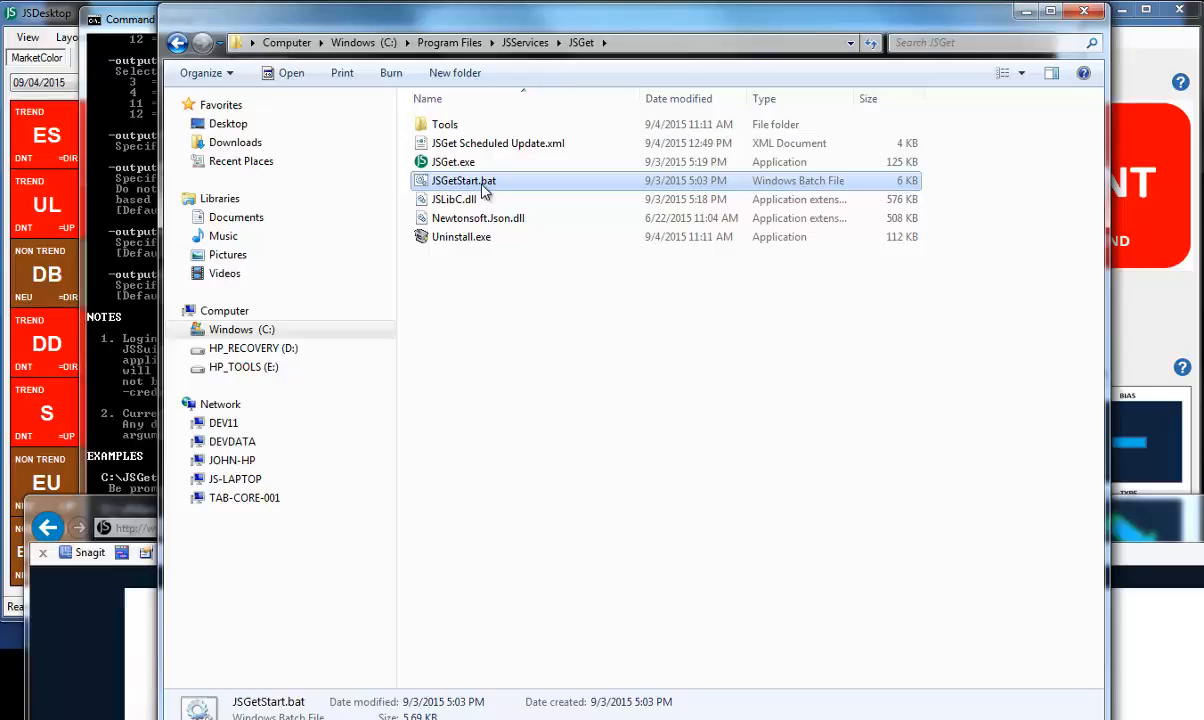
{"action": "key", "text": "ctrl+v"}
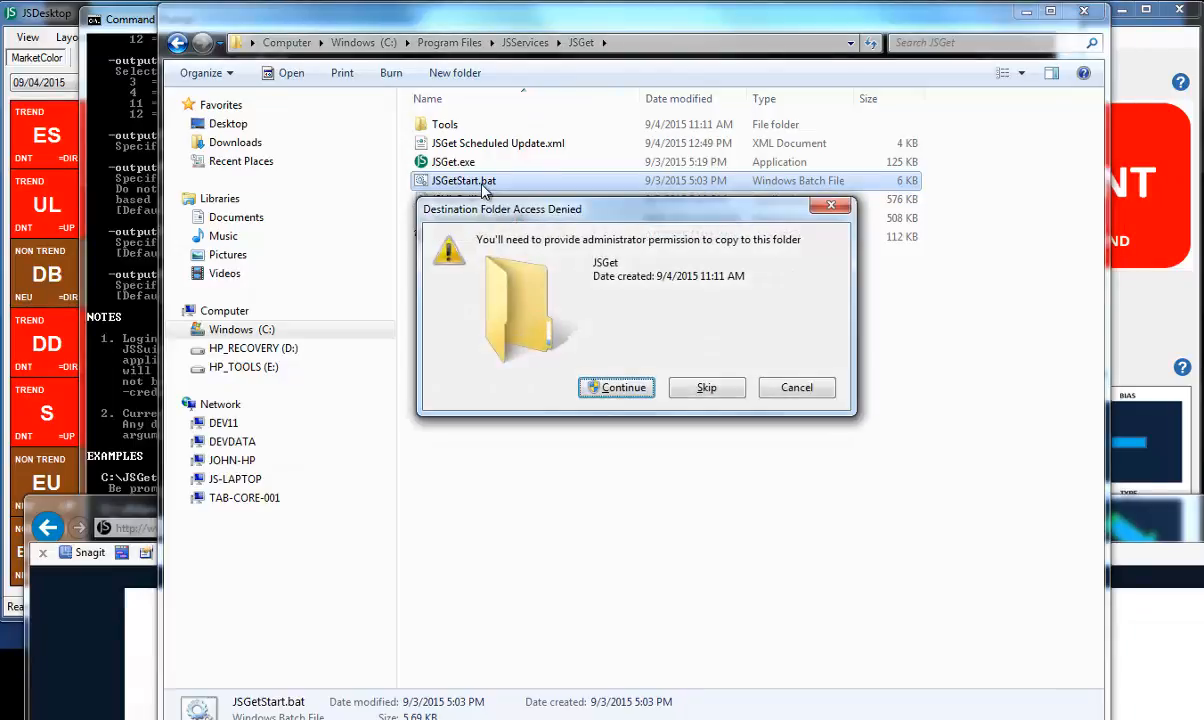
{"action": "left_click", "coordinate": [612, 387]}
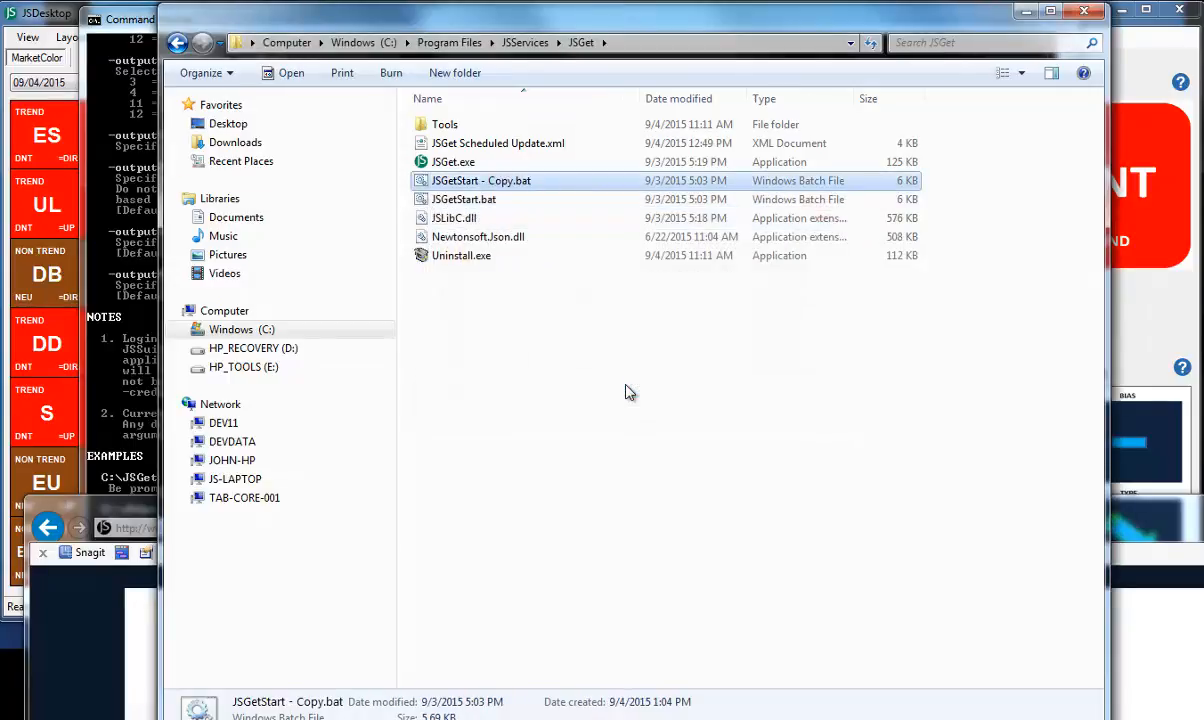
Open the original JSGetStart.bat in Notepad++ and place the cursor on the blank line above "Goto Help".
{"action": "left_click", "coordinate": [476, 203]}
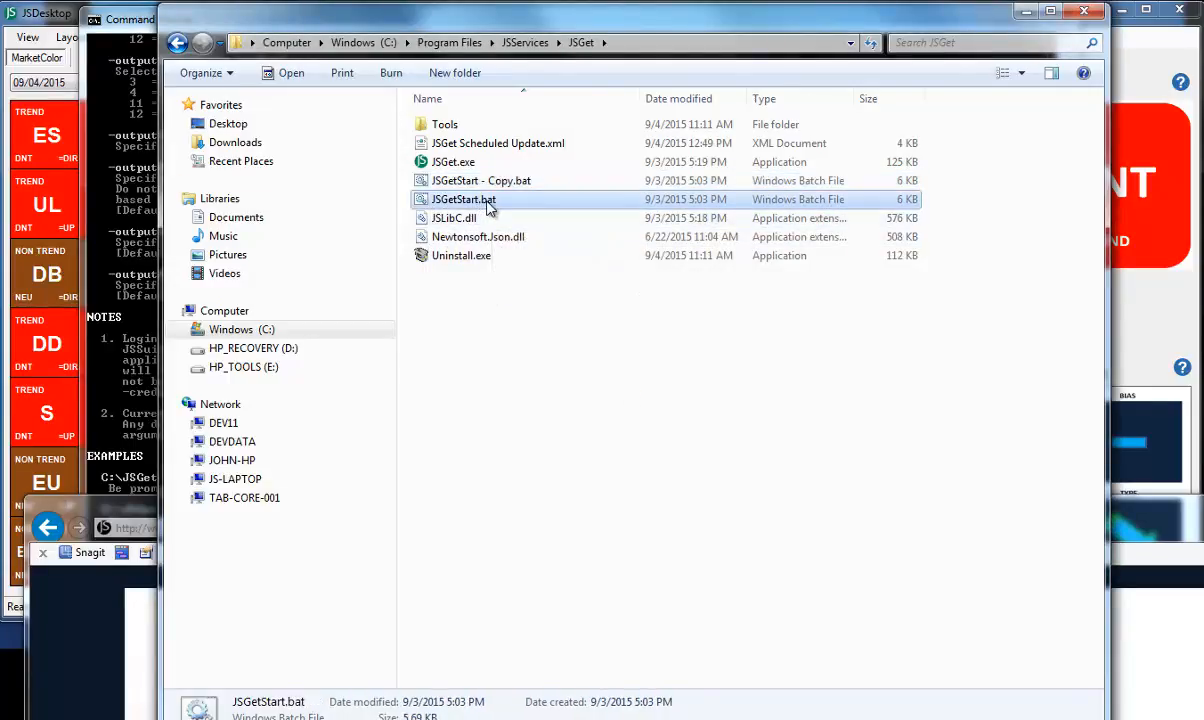
{"action": "right_click", "coordinate": [489, 203]}
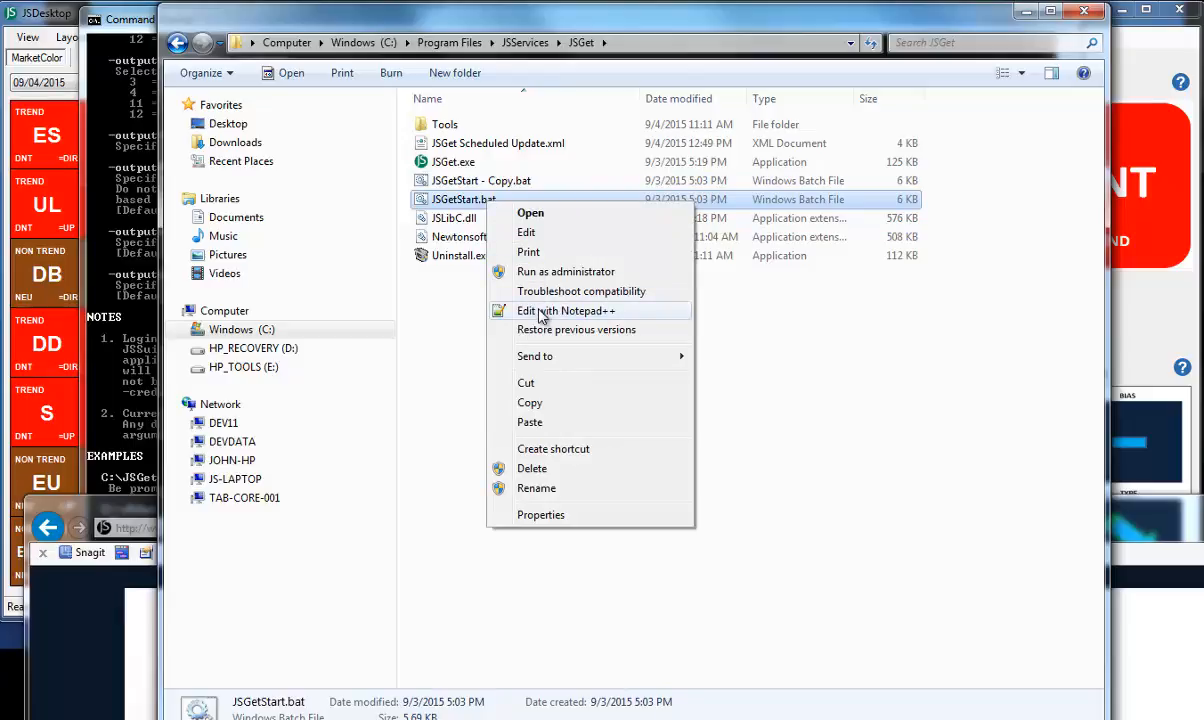
{"action": "left_click", "coordinate": [541, 311]}
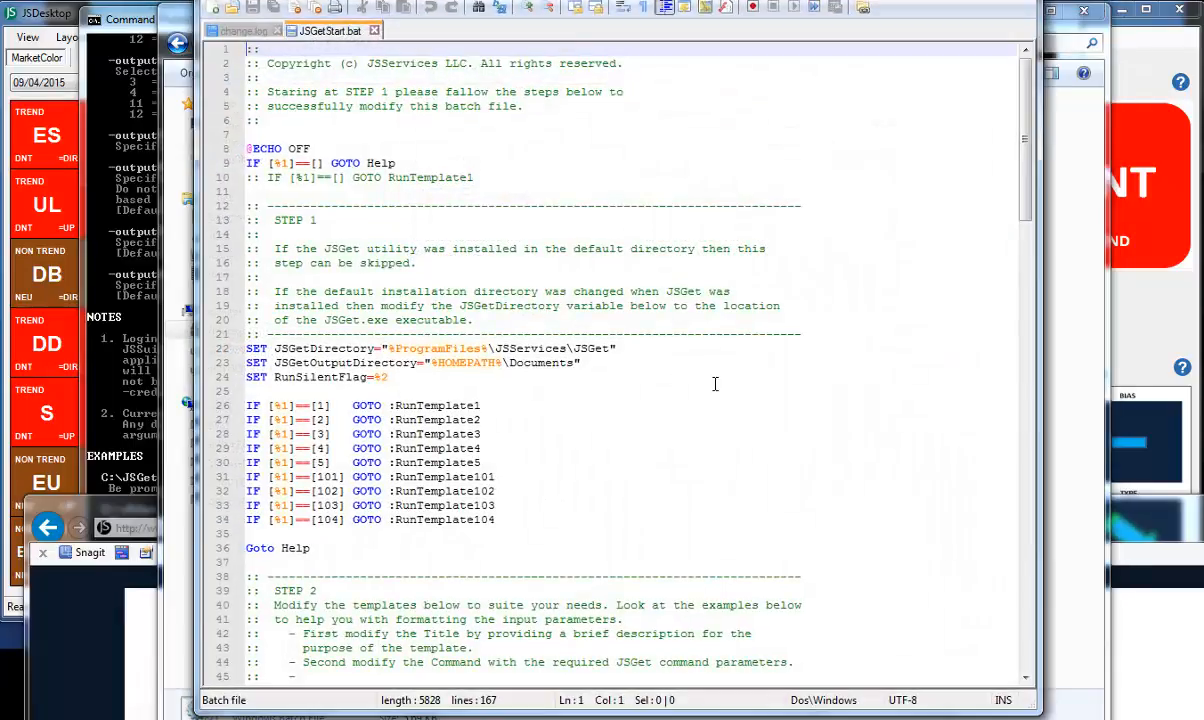
{"action": "left_click", "coordinate": [703, 533]}
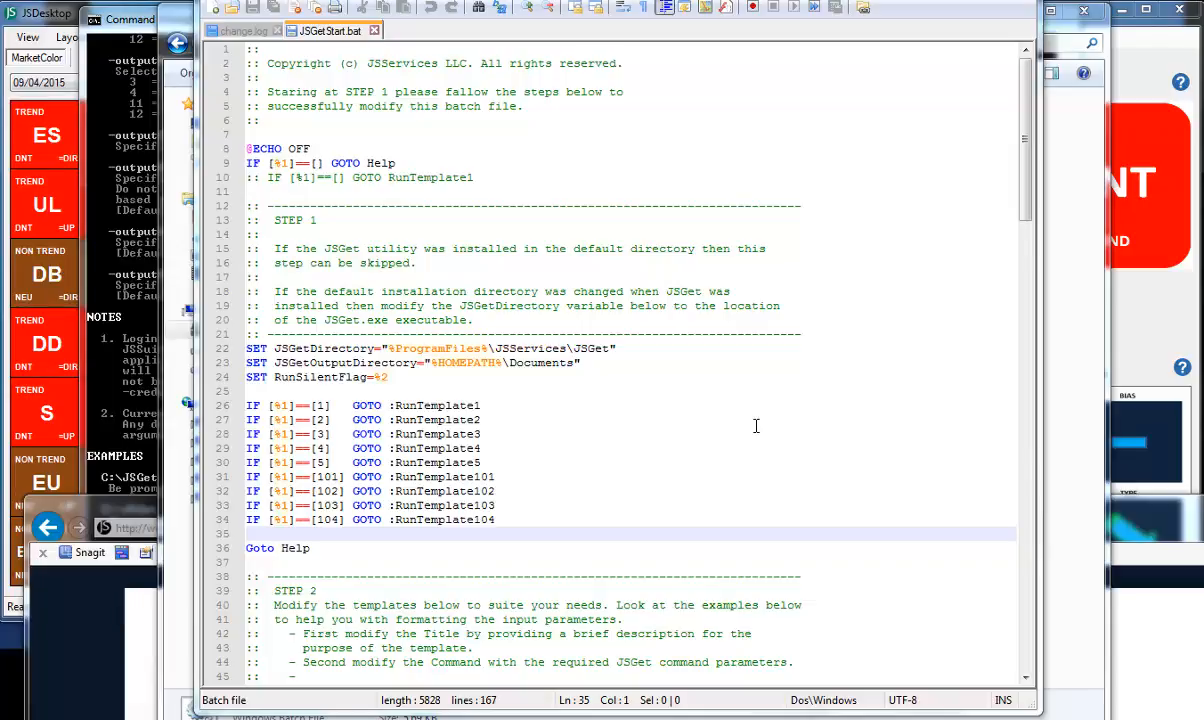
Replace the "JSGet -help" part of the RunTemplate1 command with the copied jsget command for output view 11, style 11 and type excel.
{"action": "left_click", "coordinate": [757, 449]}
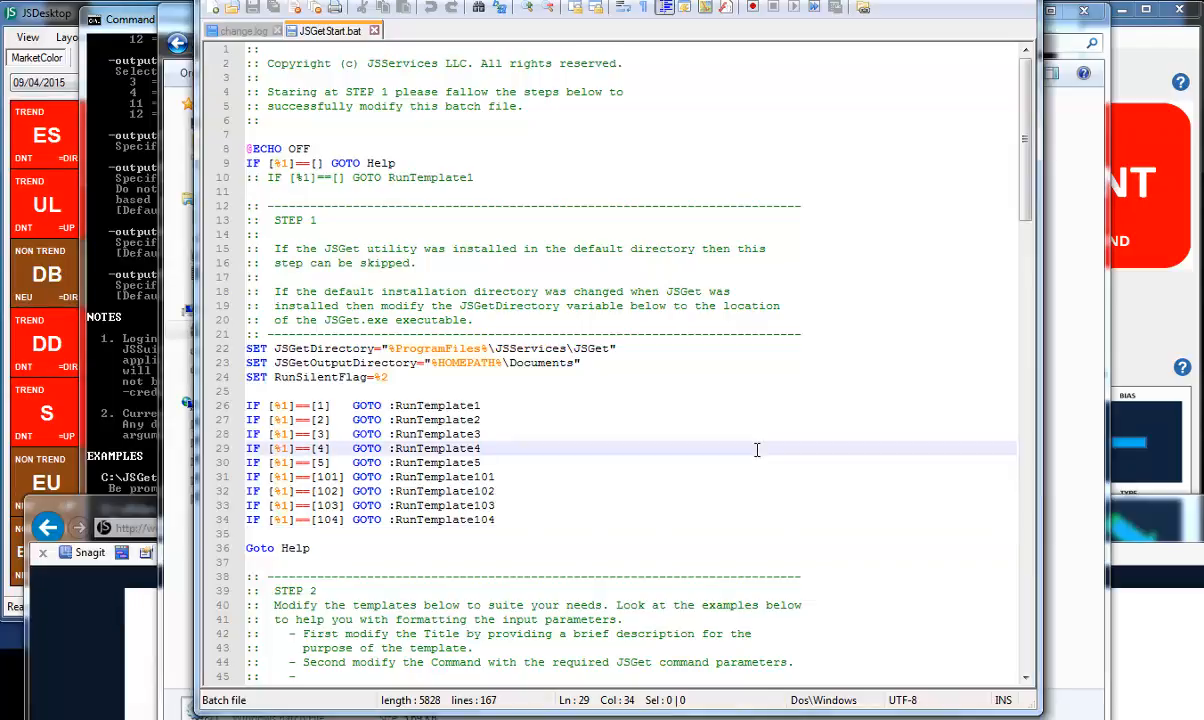
{"action": "scroll", "coordinate": [757, 450], "scroll_direction": "down", "scroll_amount": 6}
{"action": "scroll", "coordinate": [757, 449], "scroll_direction": "down", "scroll_amount": 1}
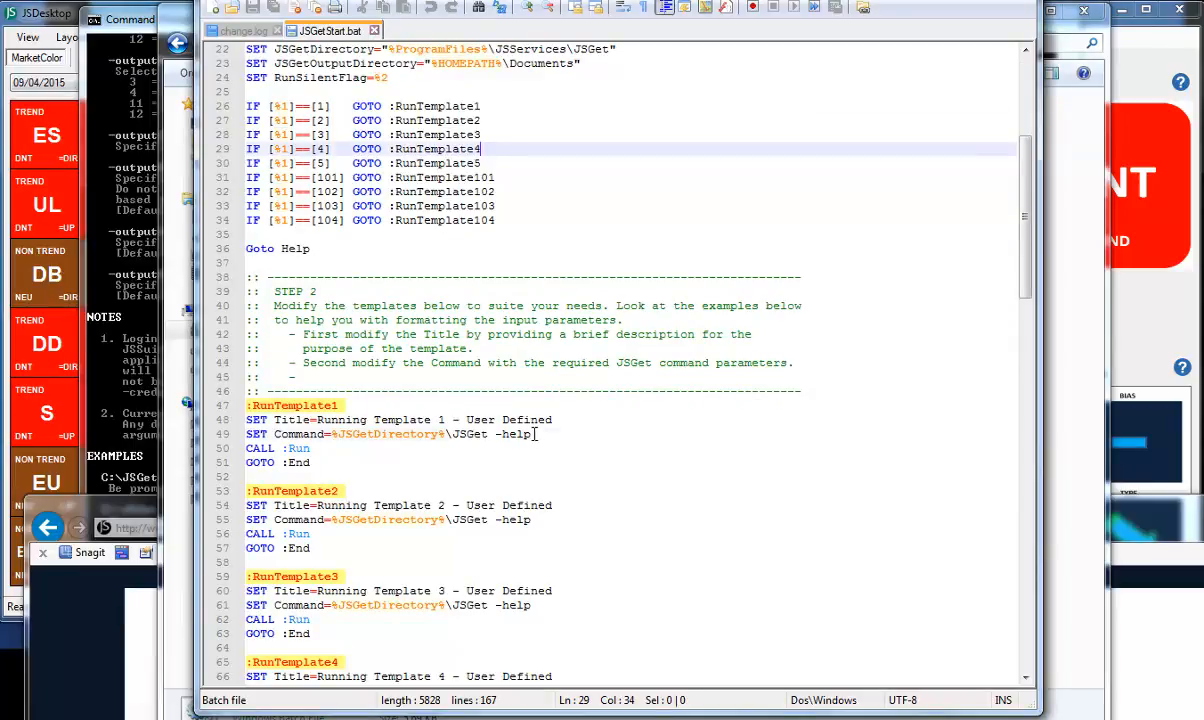
{"action": "left_click_drag", "start_coordinate": [536, 434], "coordinate": [452, 434]}
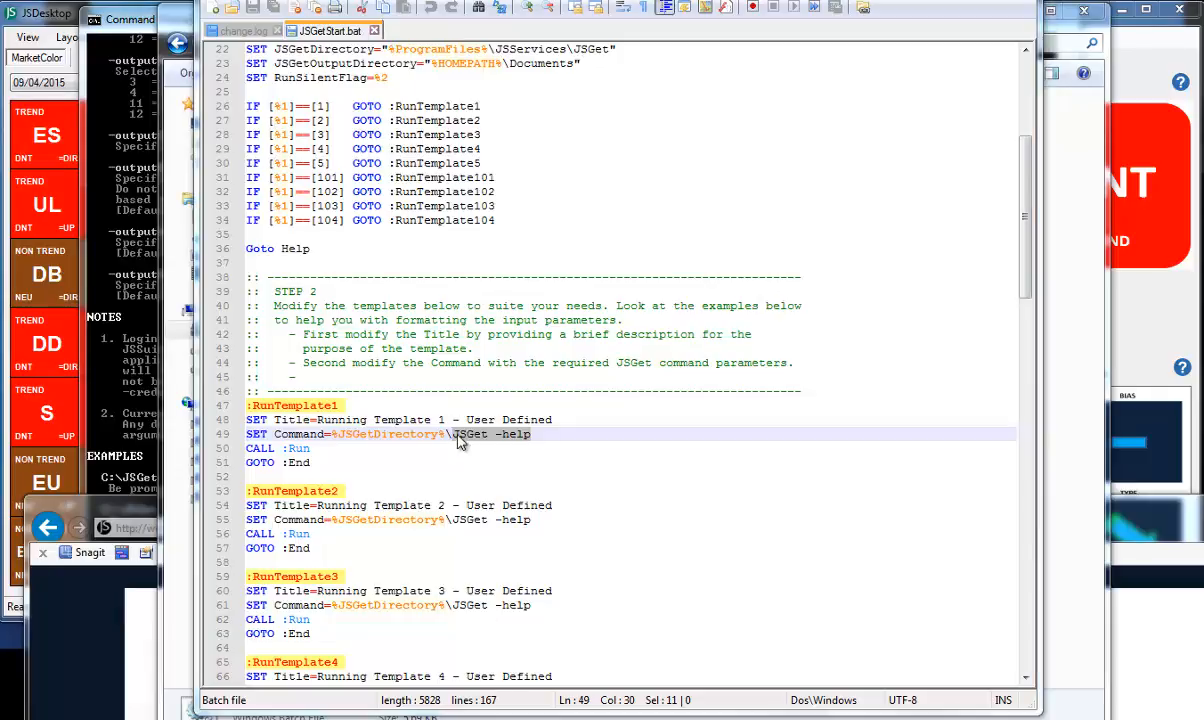
{"action": "left_click_drag", "start_coordinate": [453, 436], "coordinate": [538, 432]}
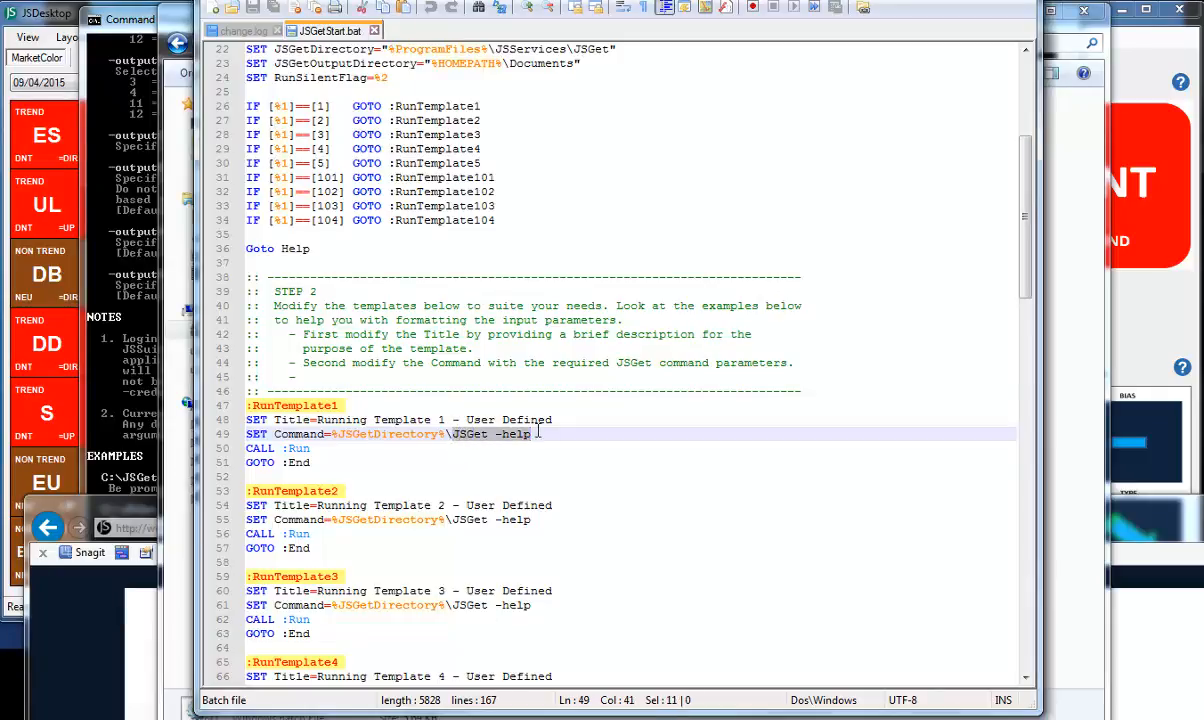
{"action": "right_click", "coordinate": [521, 436]}
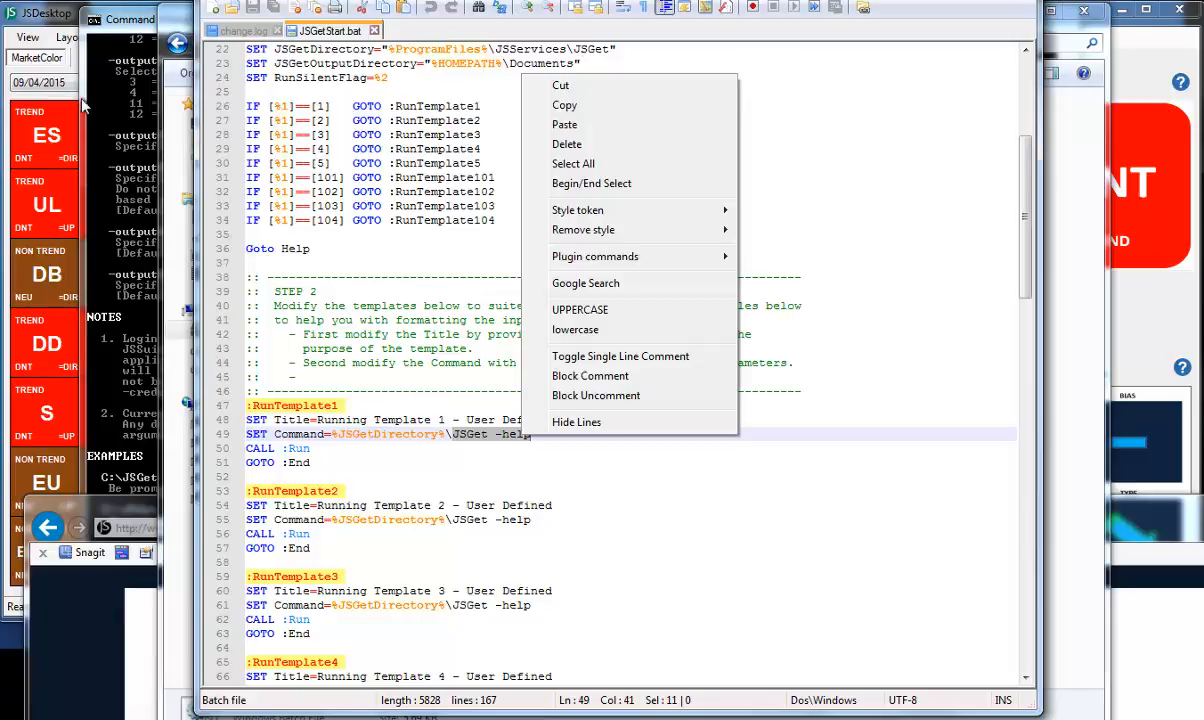
{"action": "left_click", "coordinate": [564, 125]}
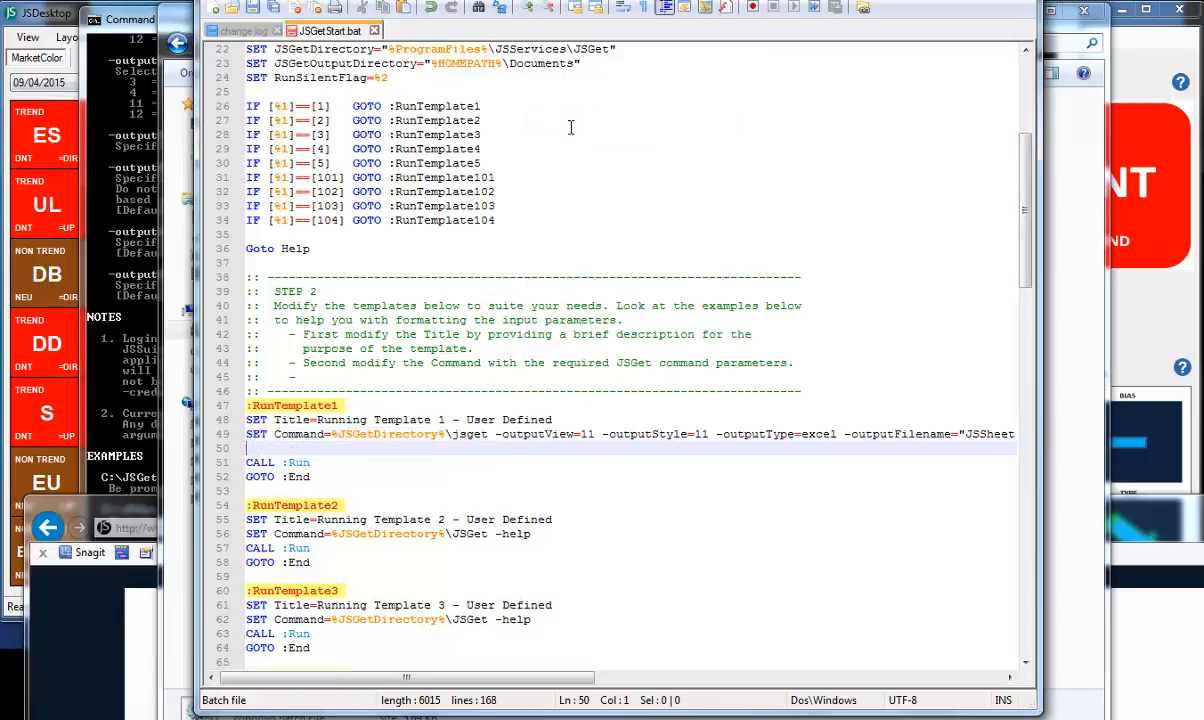
{"action": "left_click_drag", "start_coordinate": [567, 680], "coordinate": [532, 706]}
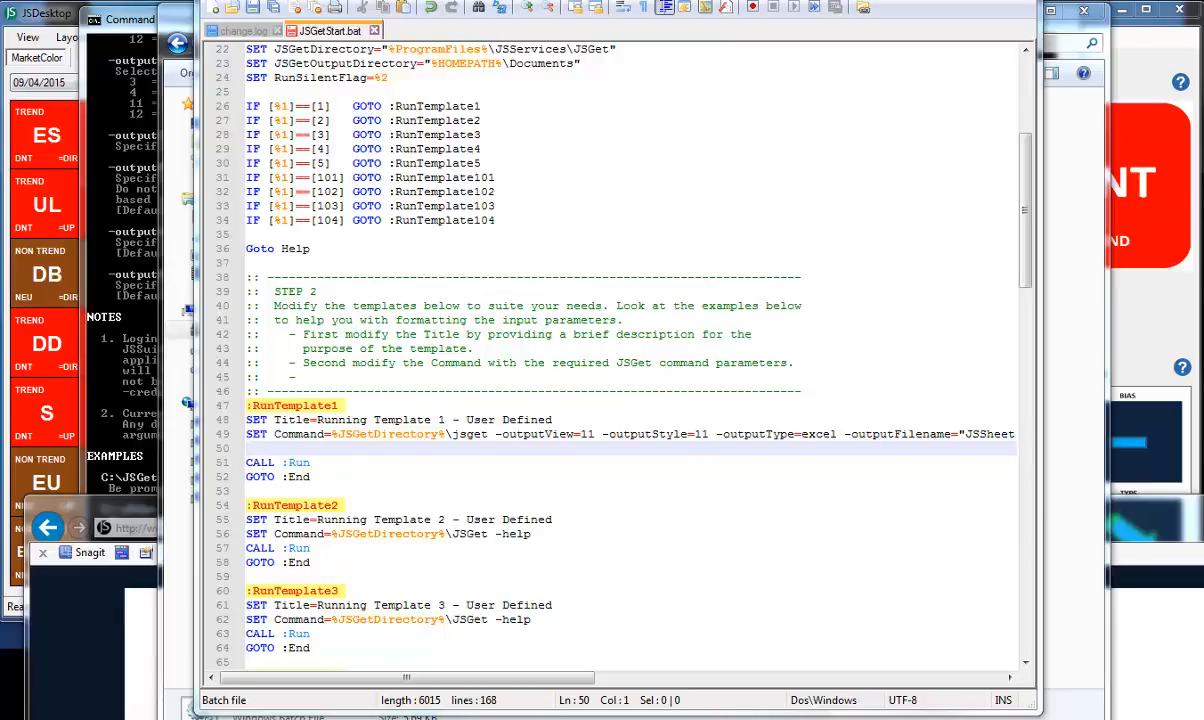
Save the modified JSGetStart.bat and close Notepad++.
{"action": "scroll", "coordinate": [452, 412], "scroll_direction": "up", "scroll_amount": 7}
{"action": "left_click", "coordinate": [214, 3]}
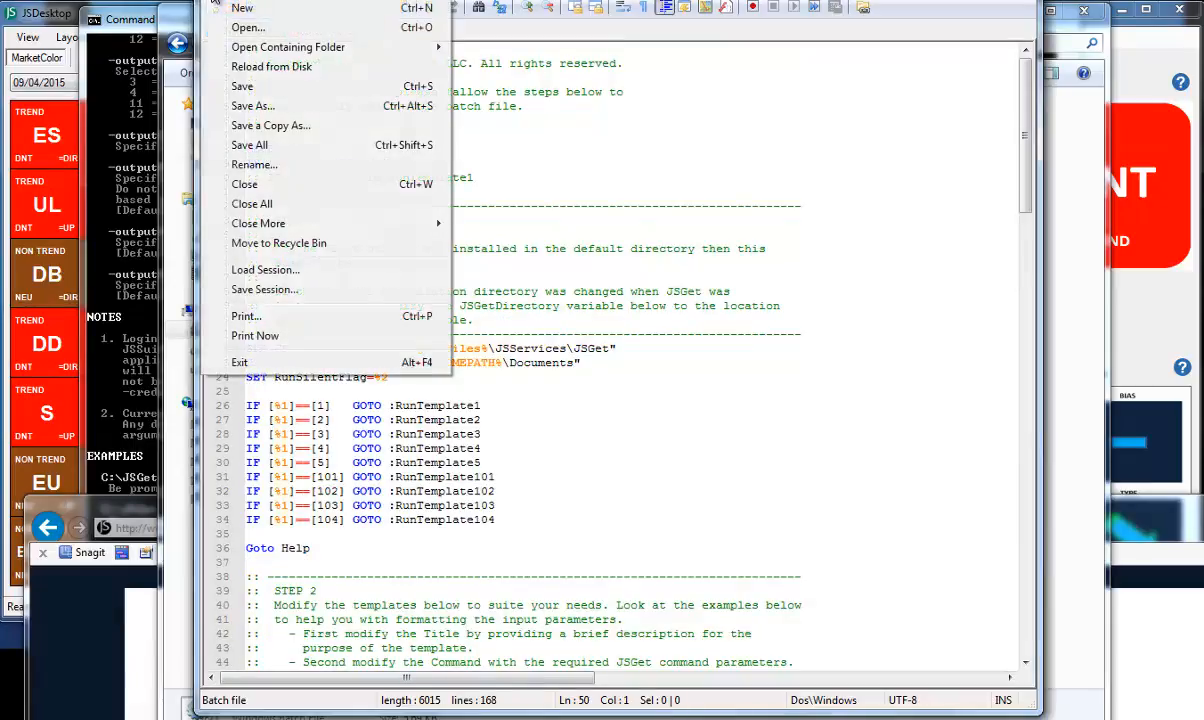
{"action": "left_click", "coordinate": [566, 448]}
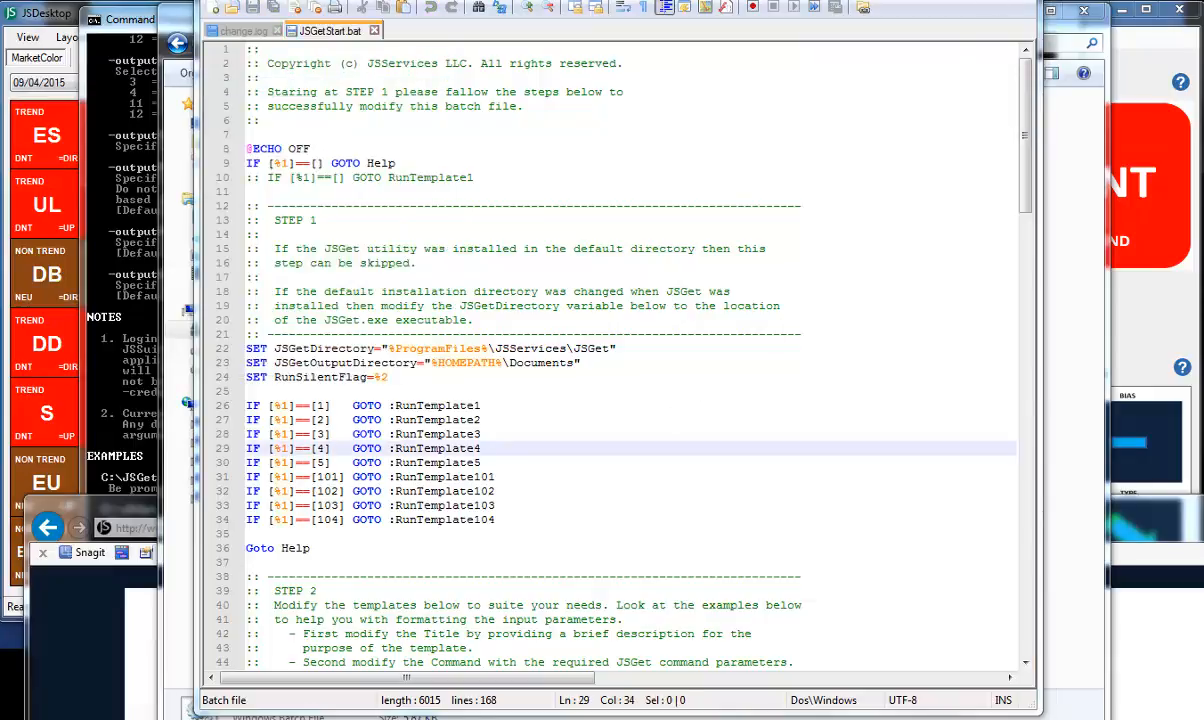
{"action": "key", "text": "alt+F4"}
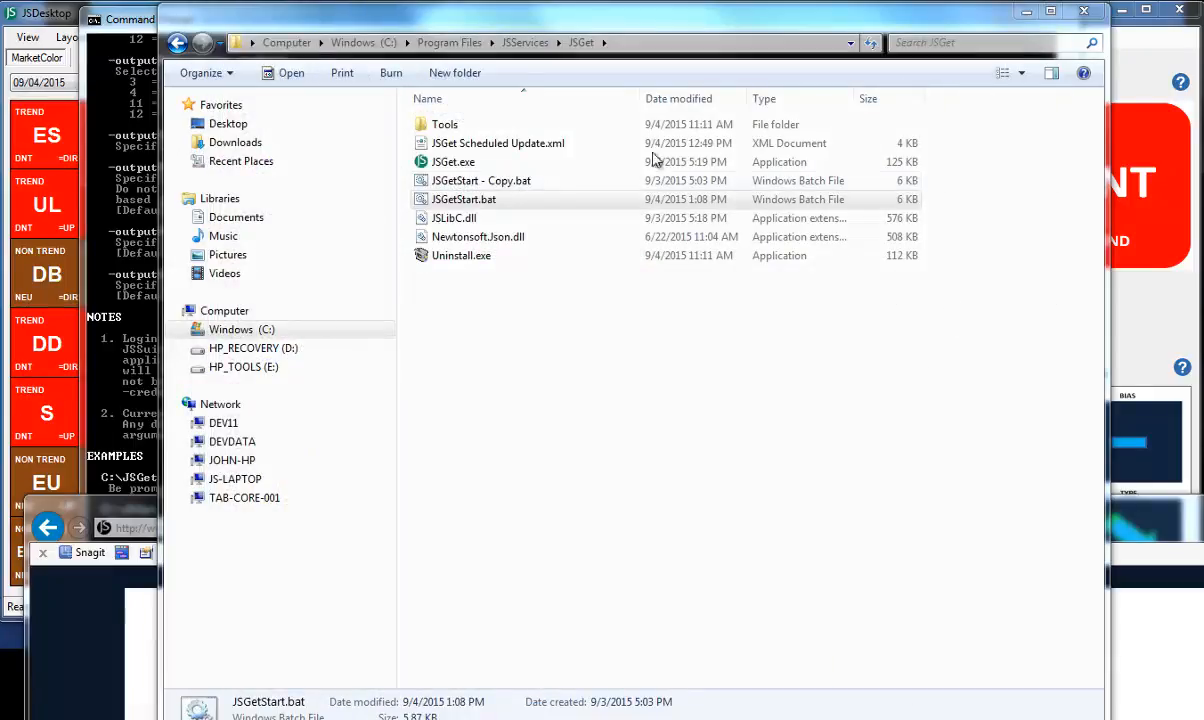
Switch to the Command Prompt, show the usage help with "jsgetstart", and run the first template with "jsgetstart 1".
{"action": "key", "text": "alt+Tab"}
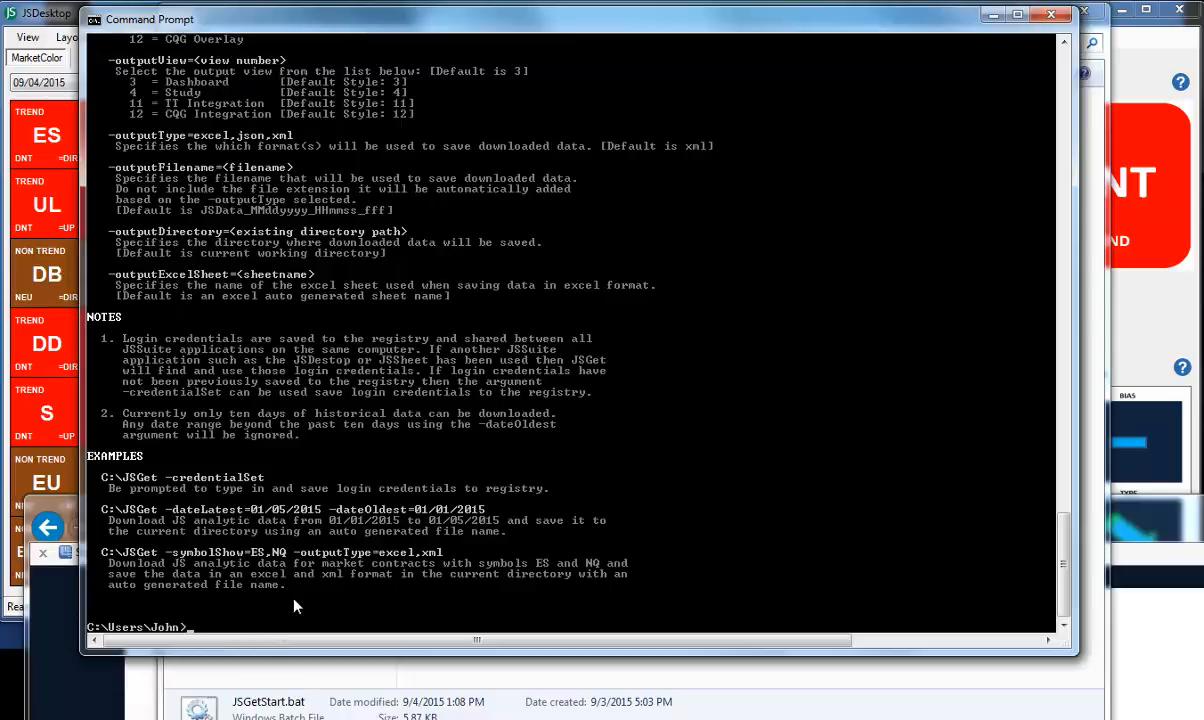
{"action": "type", "text": "jsgetstart"}
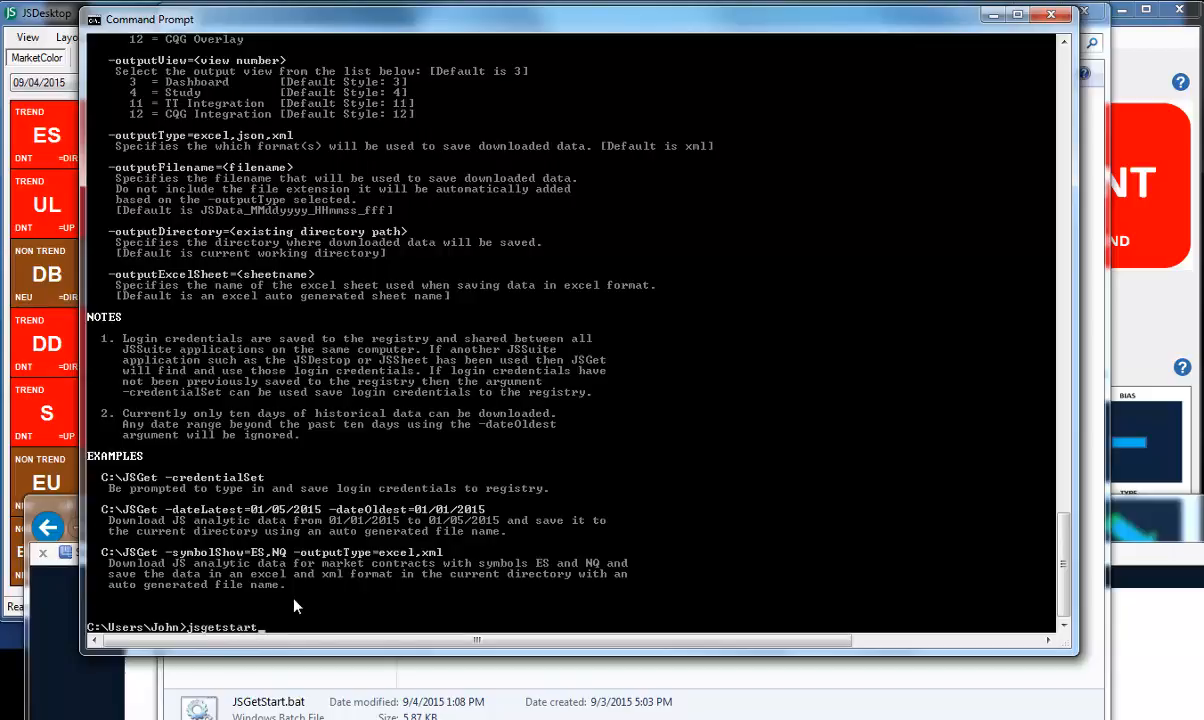
{"action": "key", "text": "Return"}
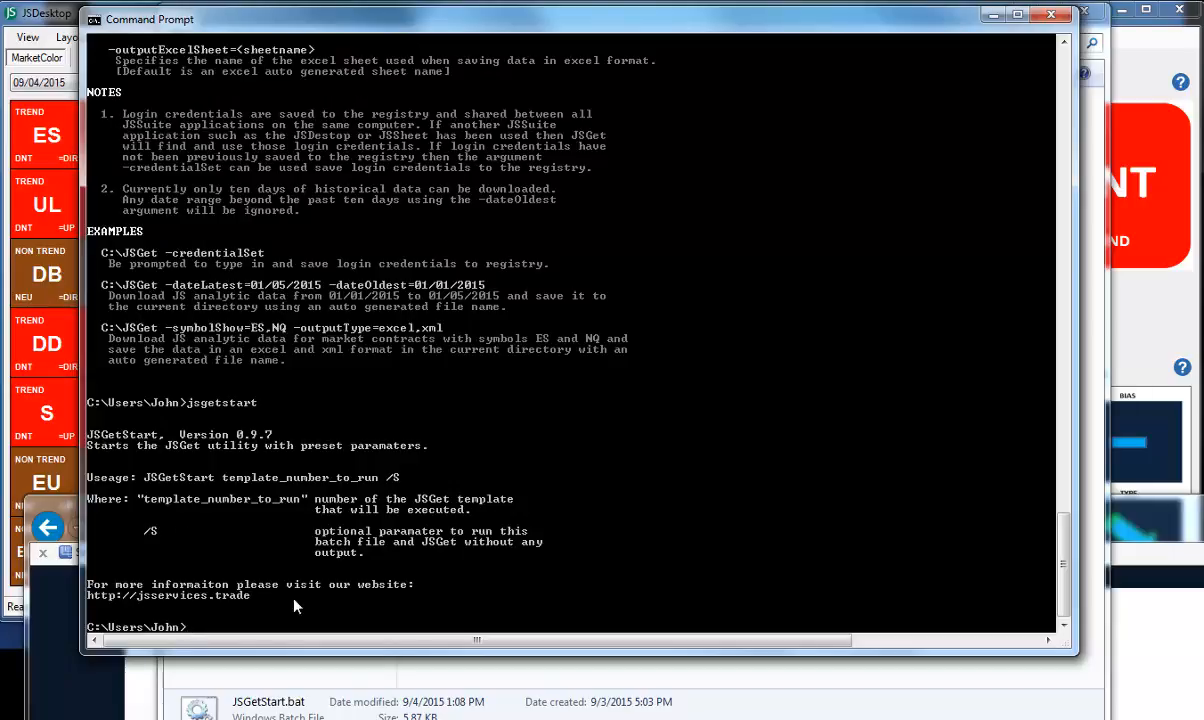
{"action": "type", "text": "jsgetstart 1"}
{"action": "key", "text": "Return"}
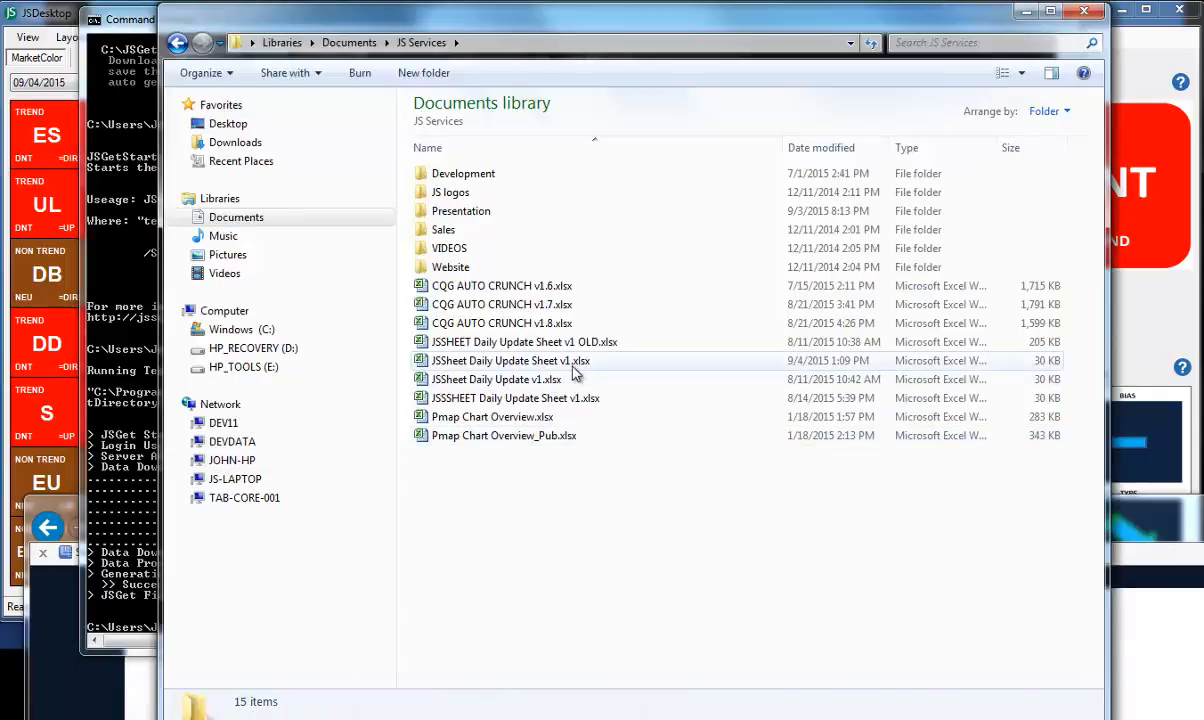
Open "JSSheet Daily Update Sheet v1.xlsx" from the JS Services documents folder and inspect the contract notes on the symbol headings.
{"action": "left_click", "coordinate": [573, 362]}
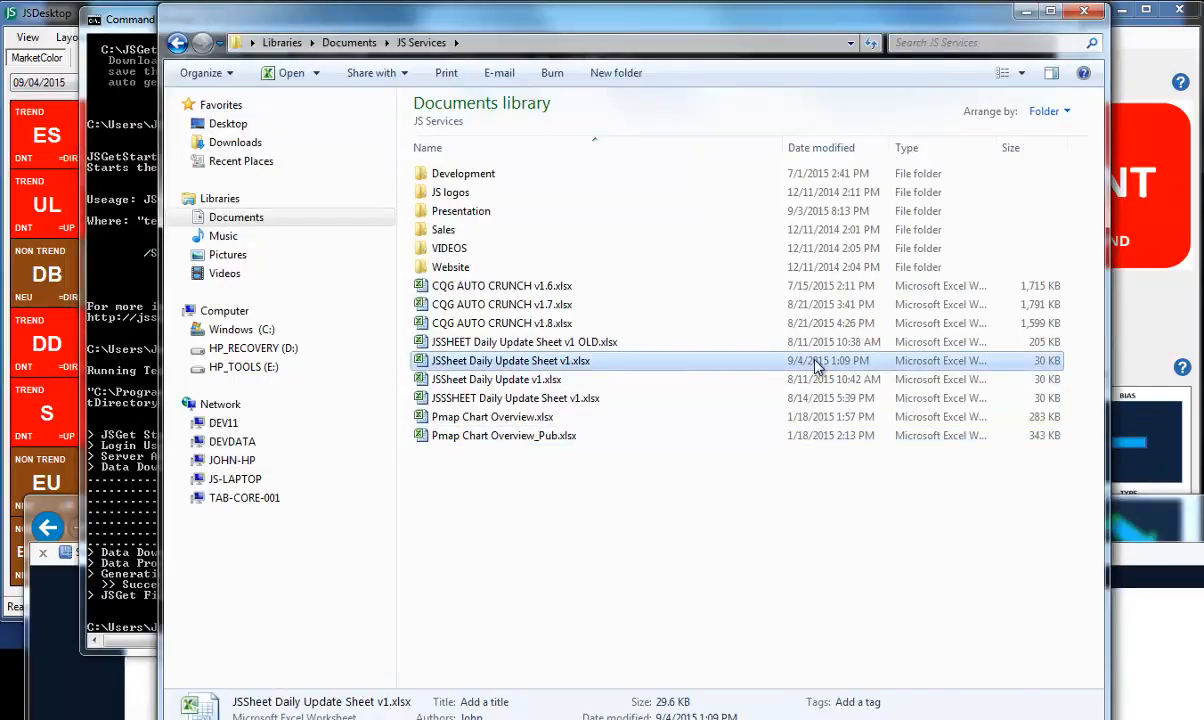
{"action": "double_click", "coordinate": [605, 362]}
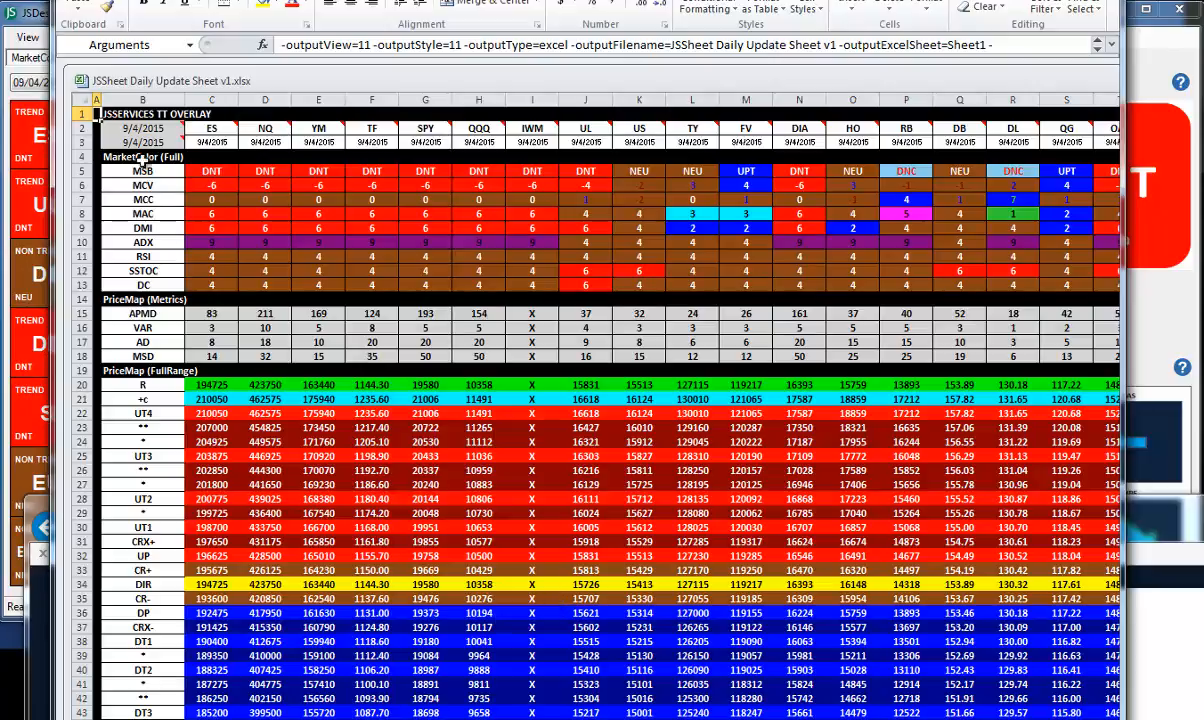
{"action": "mouse_move", "coordinate": [165, 142]}
{"action": "mouse_move", "coordinate": [218, 128]}
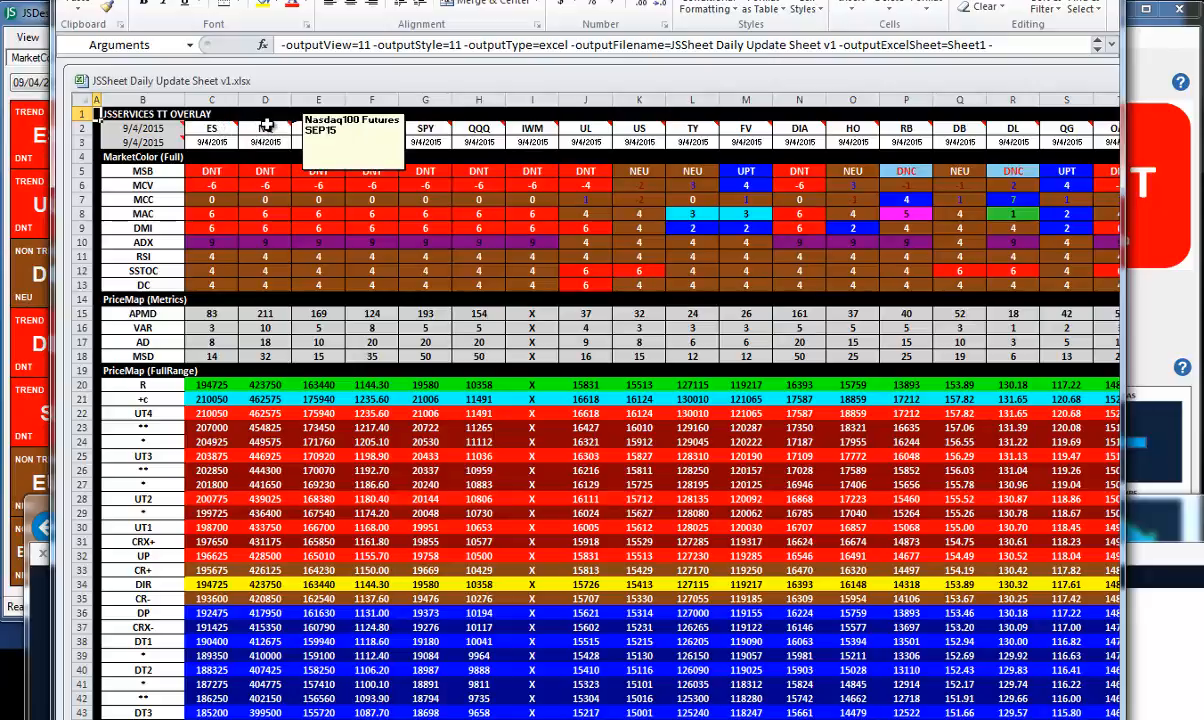
{"action": "mouse_move", "coordinate": [314, 126]}
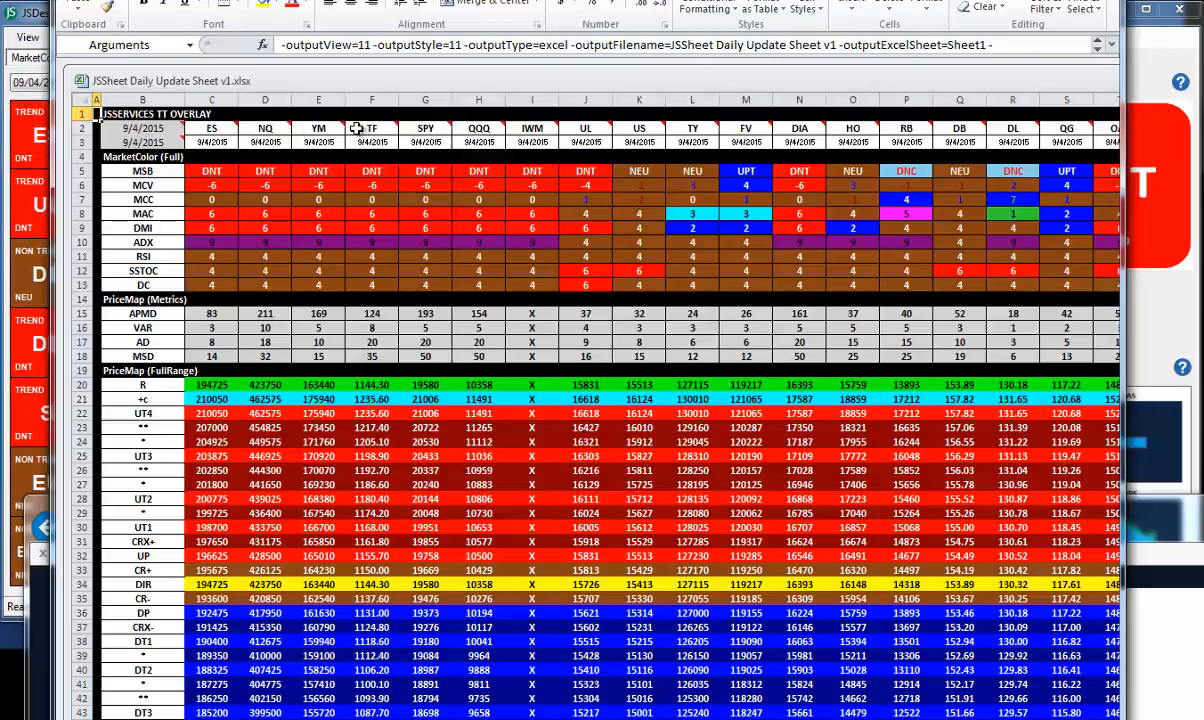
{"action": "mouse_move", "coordinate": [359, 128]}
Examine the PriceMap (FullRange) levels in the ES column, including the CRX+ and DIR rows.
{"action": "scroll", "coordinate": [199, 504], "scroll_direction": "down", "scroll_amount": 2}
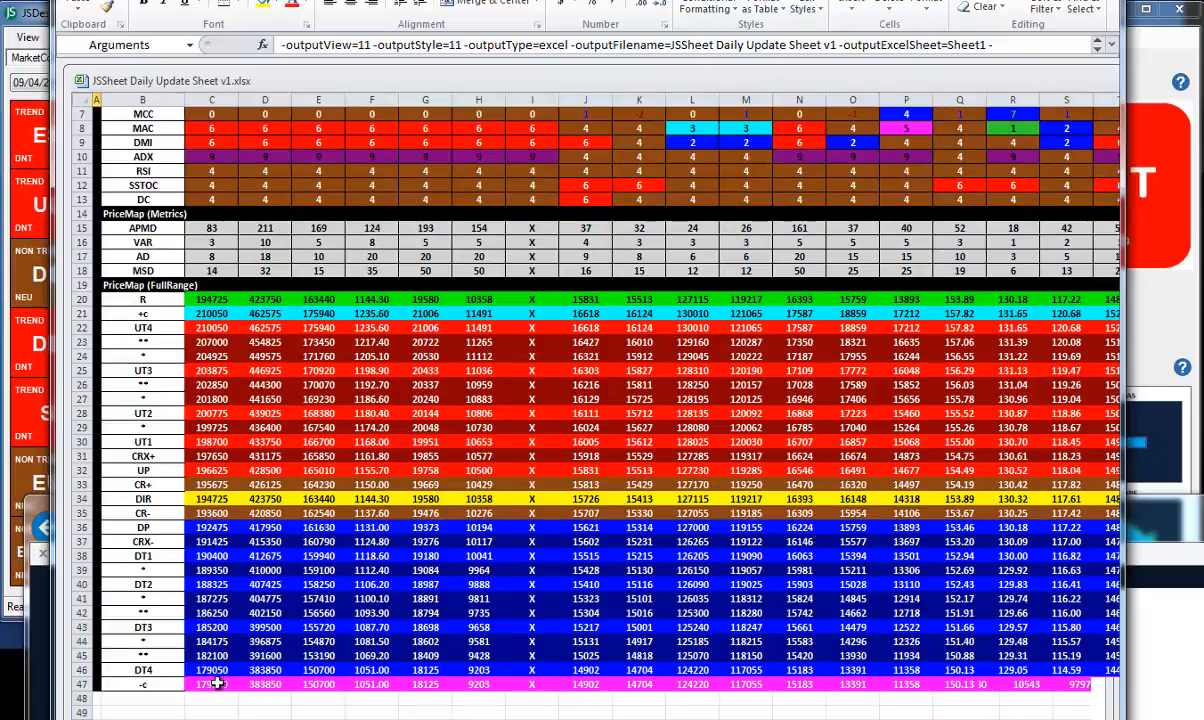
{"action": "scroll", "coordinate": [210, 643], "scroll_direction": "up", "scroll_amount": 1}
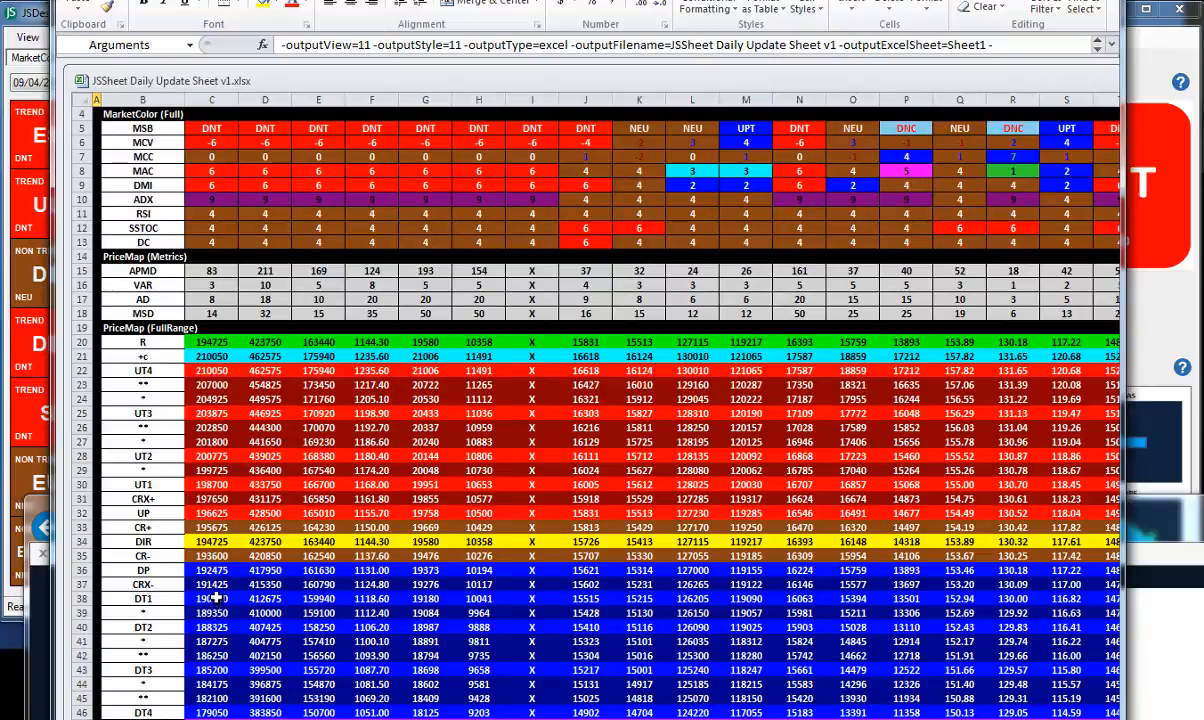
{"action": "left_click_drag", "start_coordinate": [205, 385], "coordinate": [212, 442]}
{"action": "left_click", "coordinate": [211, 497]}
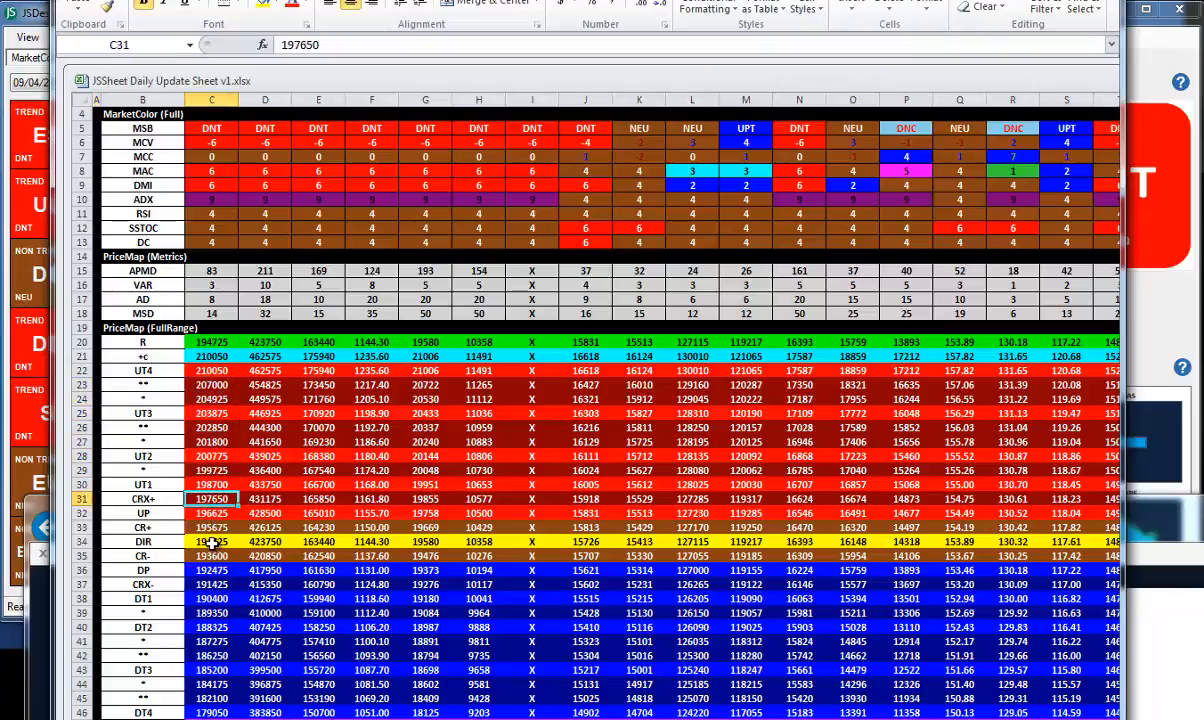
{"action": "left_click", "coordinate": [212, 542]}
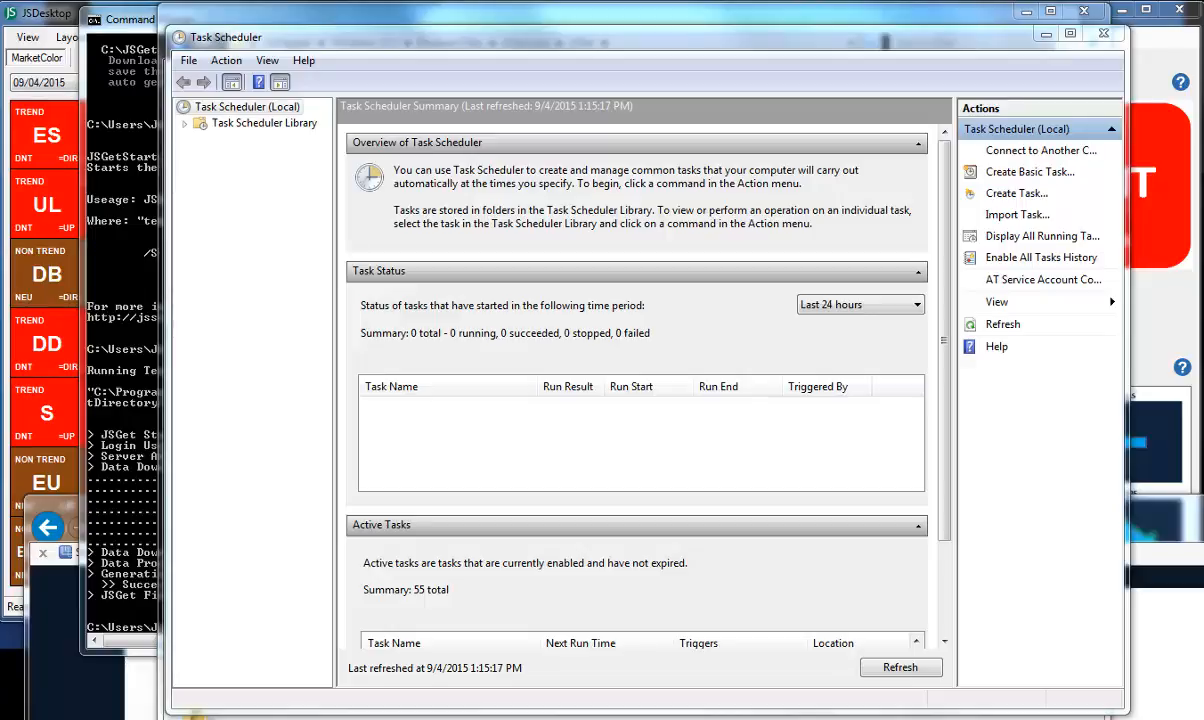
Import the task file "JSGet Scheduled Update.xml" from the JSGet installation folder into Task Scheduler.
{"action": "left_click", "coordinate": [224, 60]}
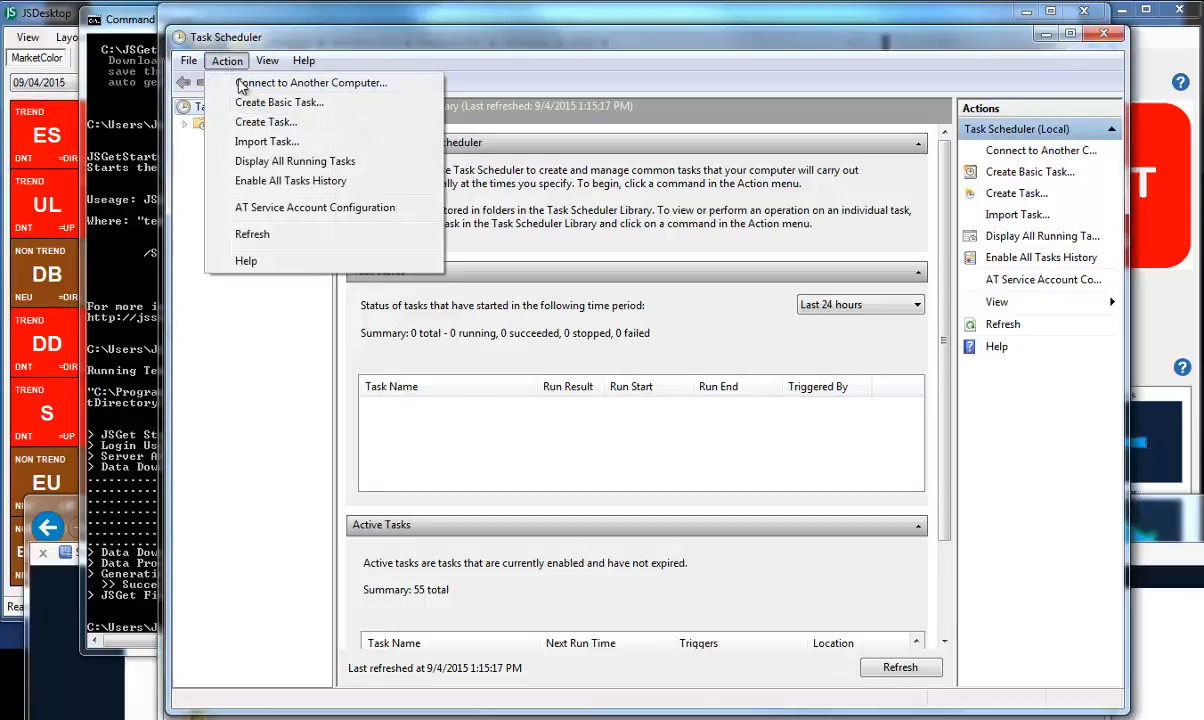
{"action": "left_click", "coordinate": [262, 141]}
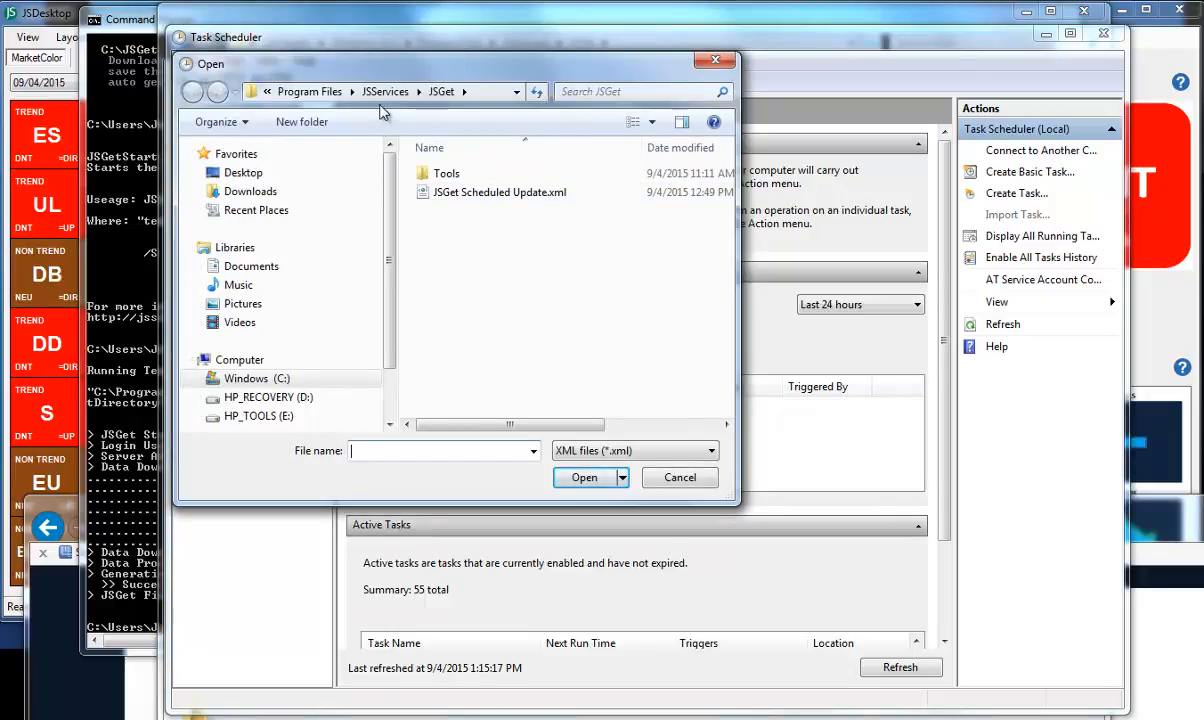
{"action": "left_click", "coordinate": [467, 203]}
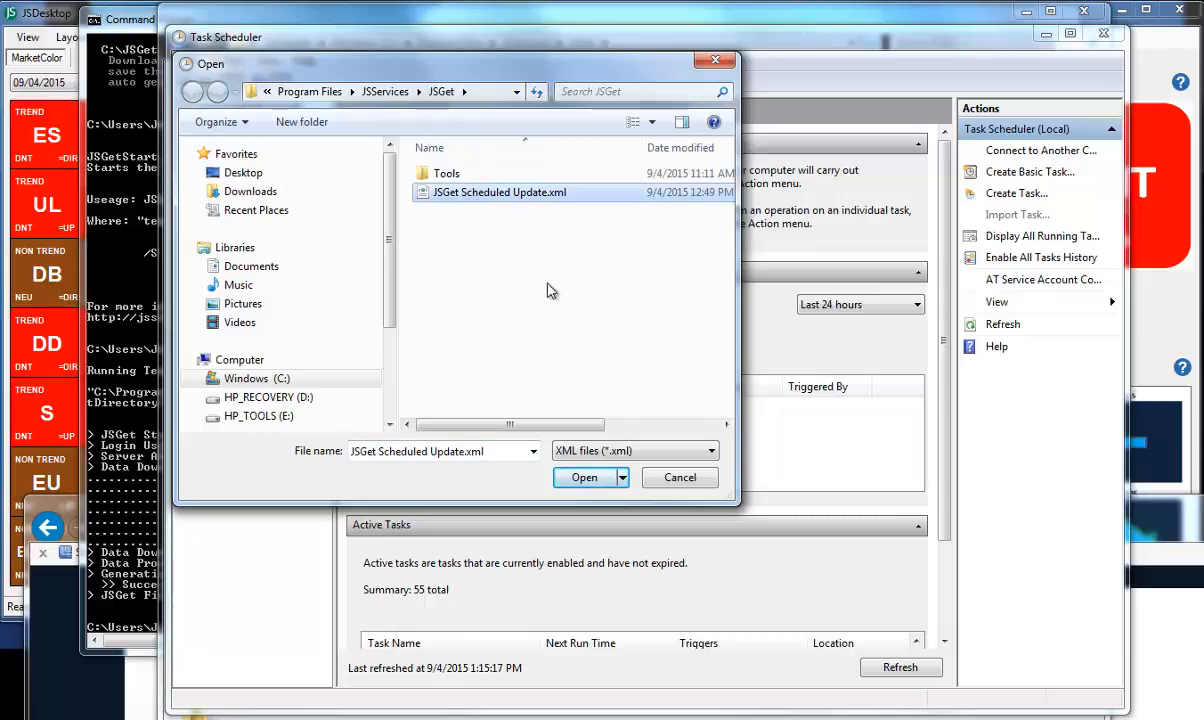
{"action": "left_click", "coordinate": [585, 478]}
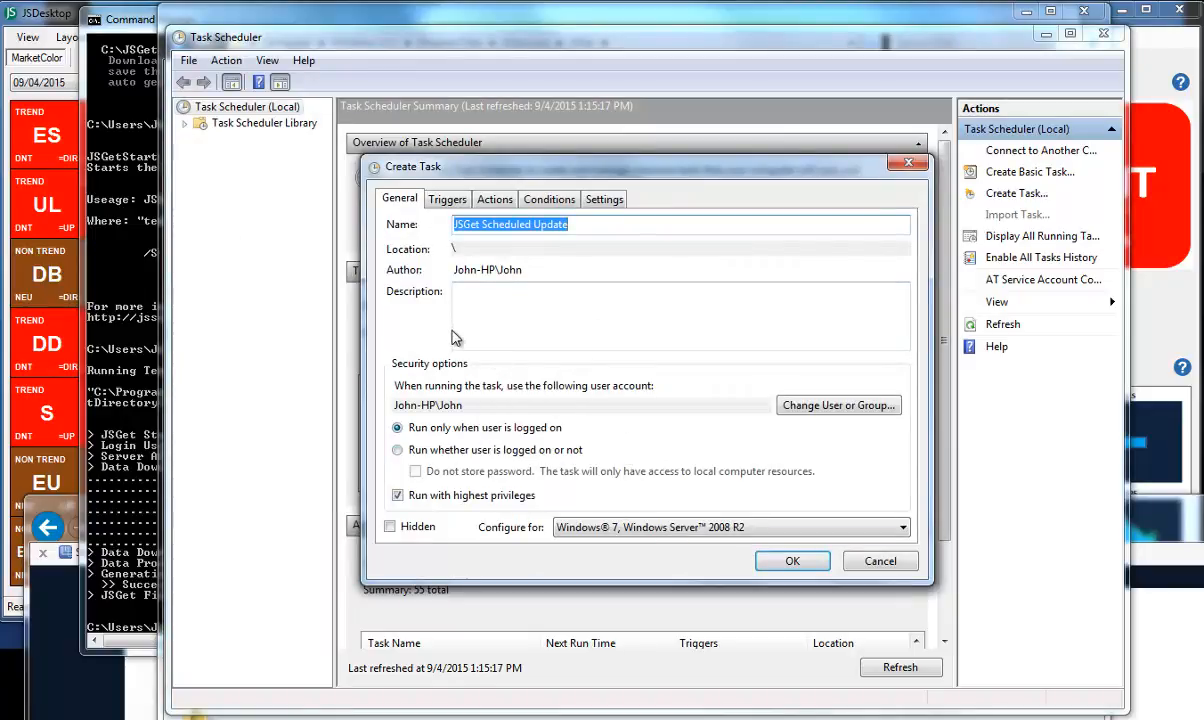
Review the schedule settings of the imported task's daily trigger and close them without changes.
{"action": "left_click", "coordinate": [448, 200]}
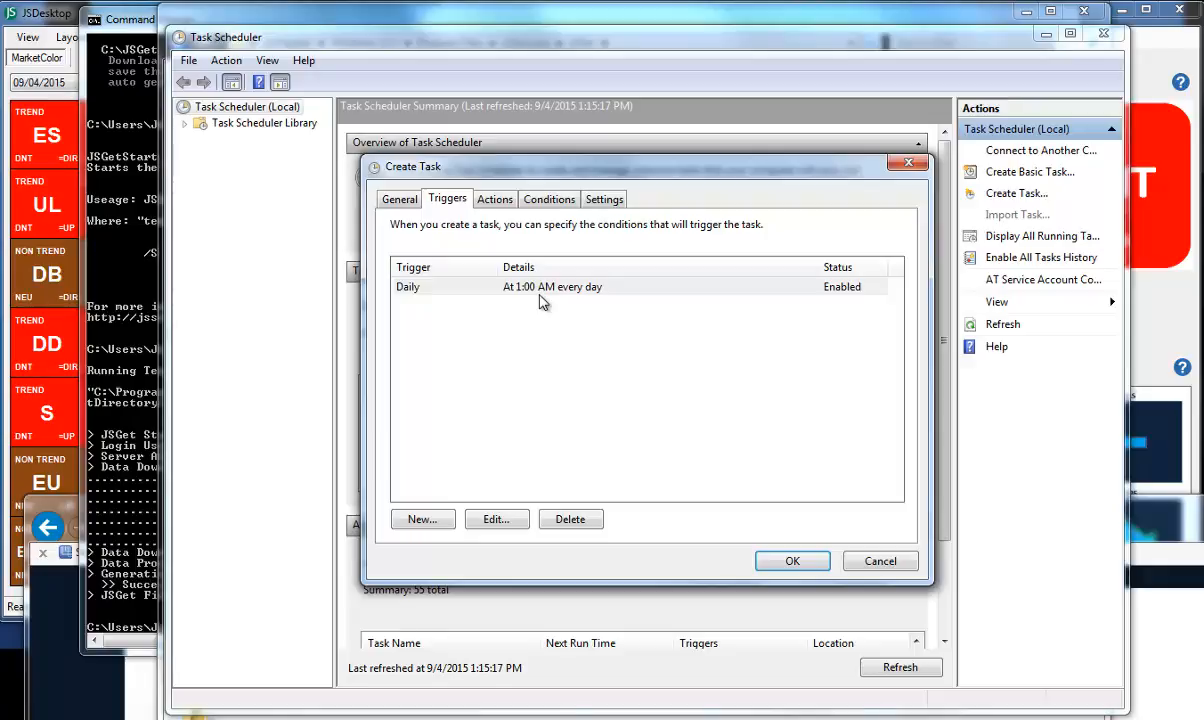
{"action": "left_click", "coordinate": [497, 520]}
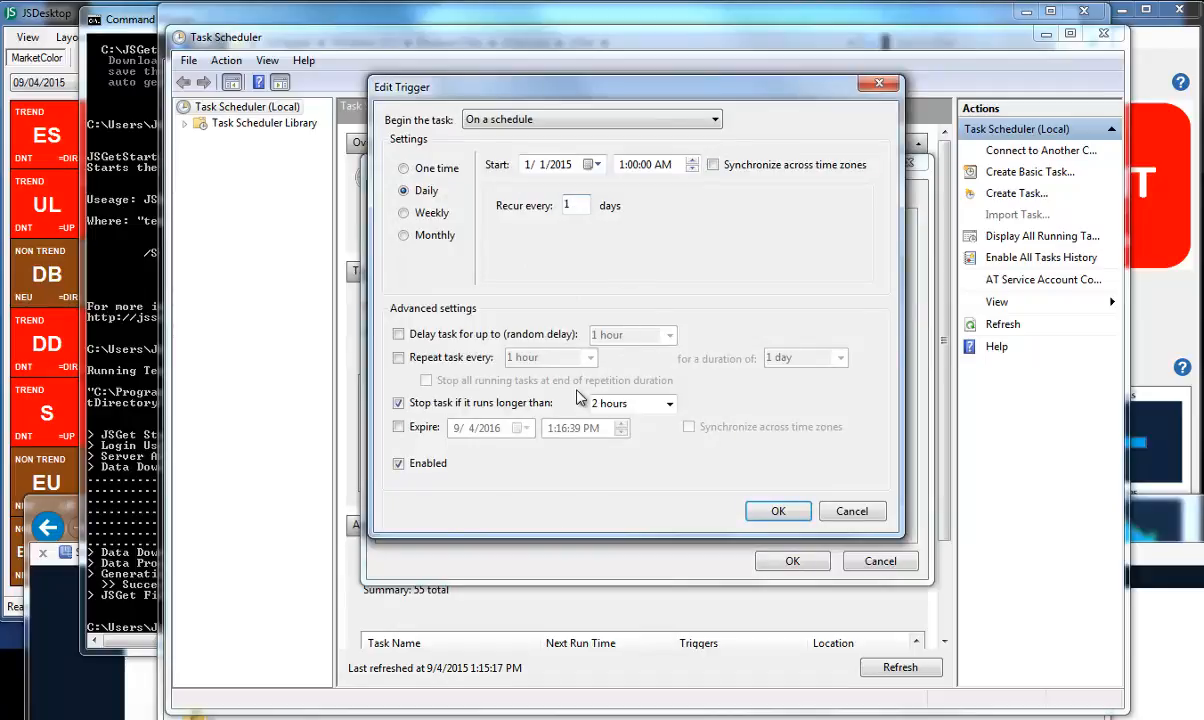
{"action": "left_click", "coordinate": [852, 512]}
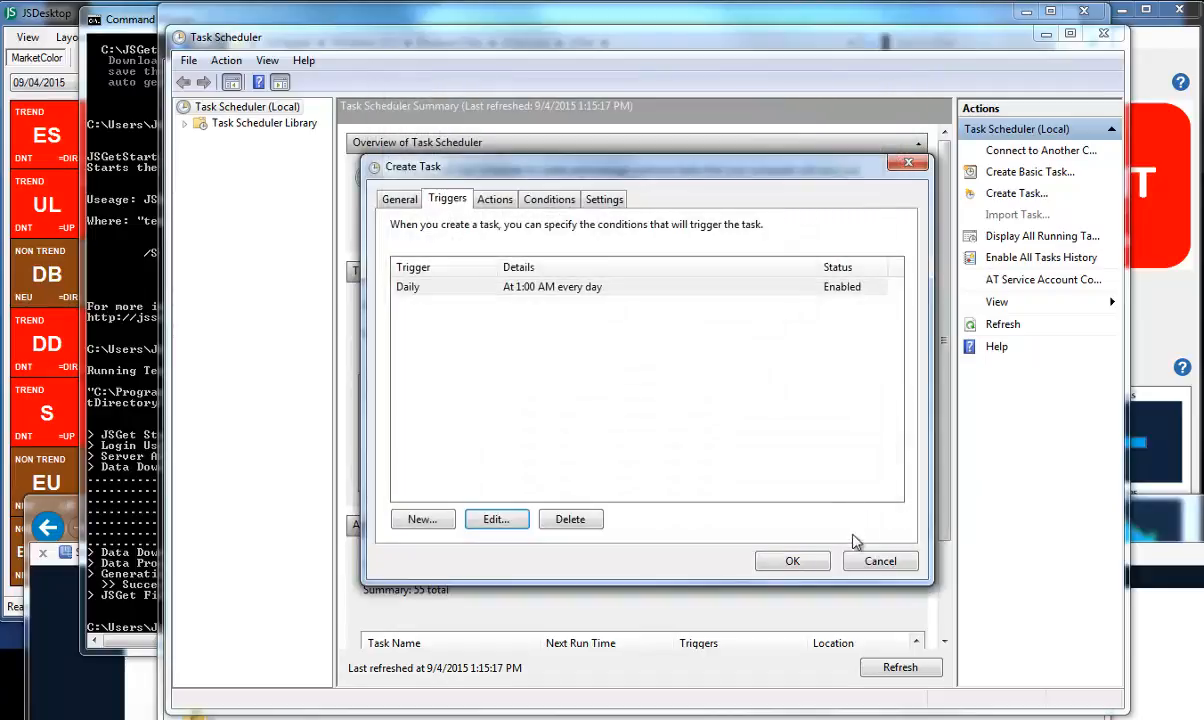
Change the template number in the task's "Start a program" arguments to 1 and save the scheduled task.
{"action": "left_click", "coordinate": [495, 200]}
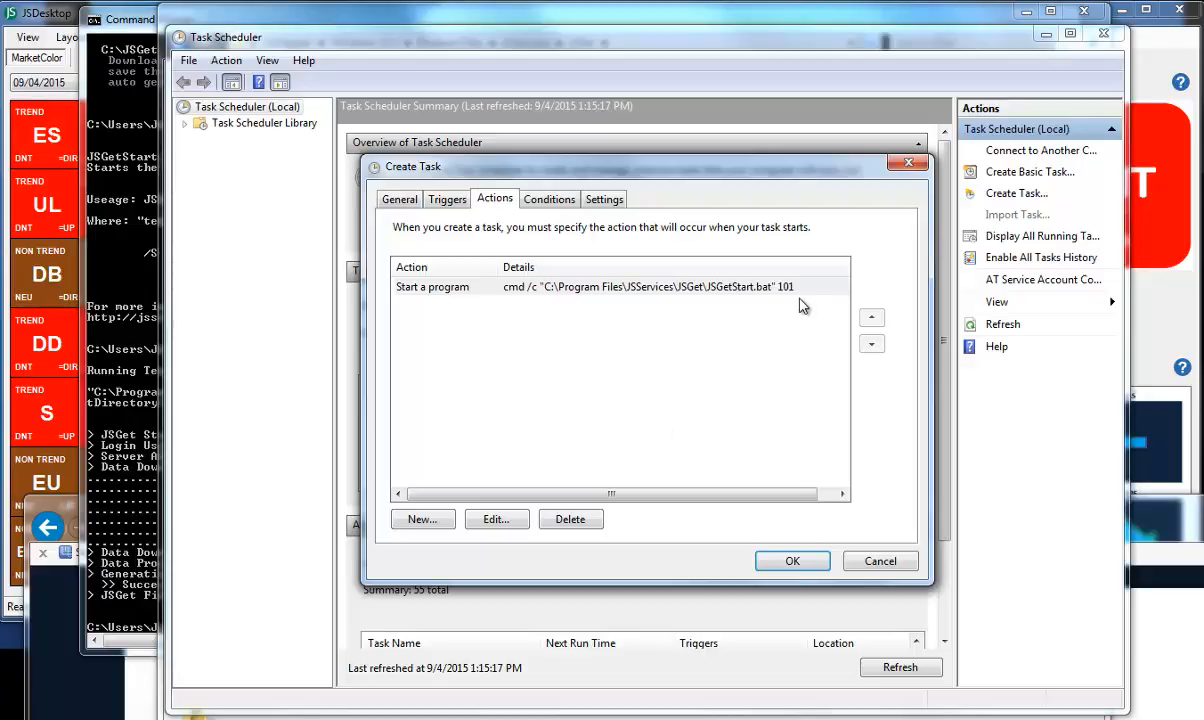
{"action": "left_click", "coordinate": [640, 289]}
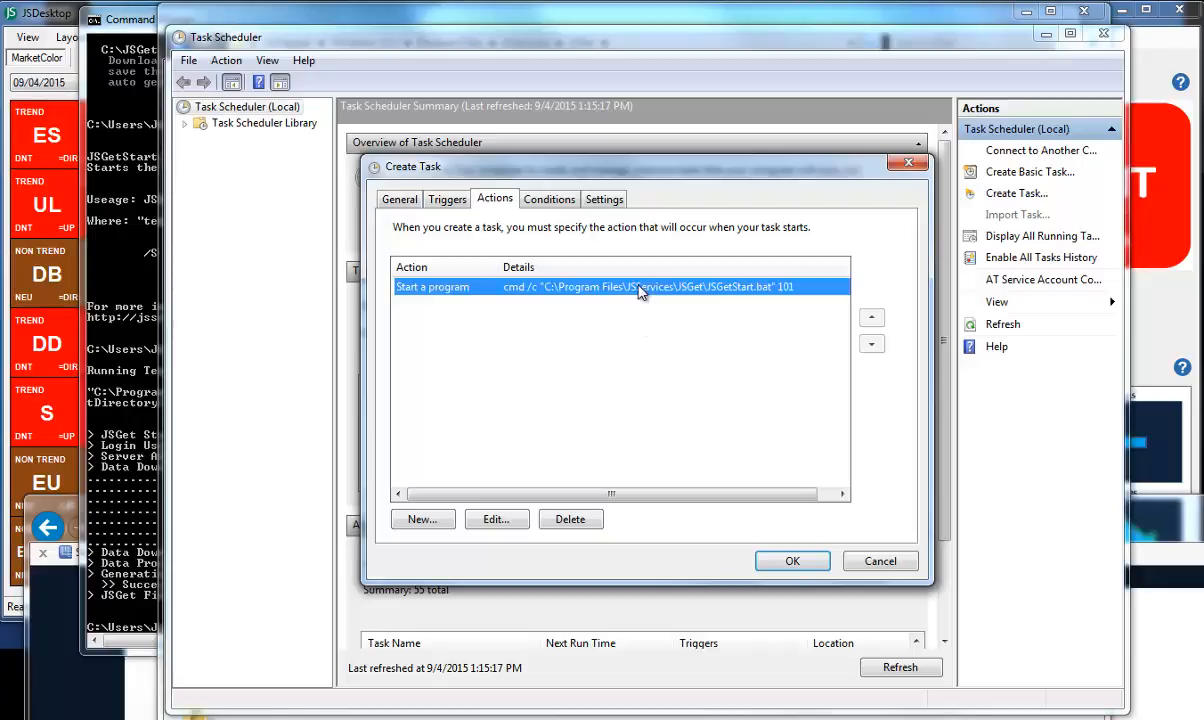
{"action": "left_click", "coordinate": [493, 524]}
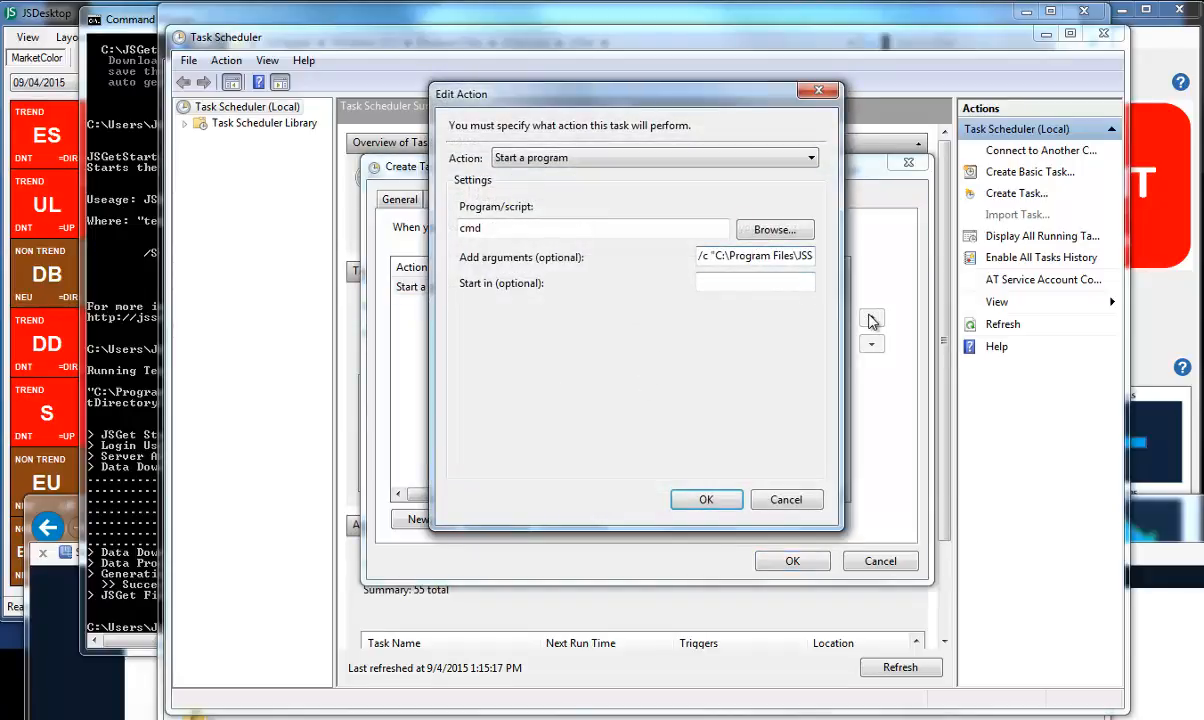
{"action": "key", "text": "Right"}
{"action": "key", "text": "Right"}
{"action": "key", "text": "Right"}
{"action": "key", "text": "Right"}
{"action": "key", "text": "Right"}
{"action": "key", "text": "Right"}
{"action": "key", "text": "Right"}
{"action": "key", "text": "Right"}
{"action": "key", "text": "Right"}
{"action": "key", "text": "Right"}
{"action": "key", "text": "Right"}
{"action": "key", "text": "Right"}
{"action": "key", "text": "Right"}
{"action": "key", "text": "Right"}
{"action": "key", "text": "Right"}
{"action": "key", "text": "Right"}
{"action": "key", "text": "Right"}
{"action": "key", "text": "Right"}
{"action": "key", "text": "Right"}
{"action": "key", "text": "Right"}
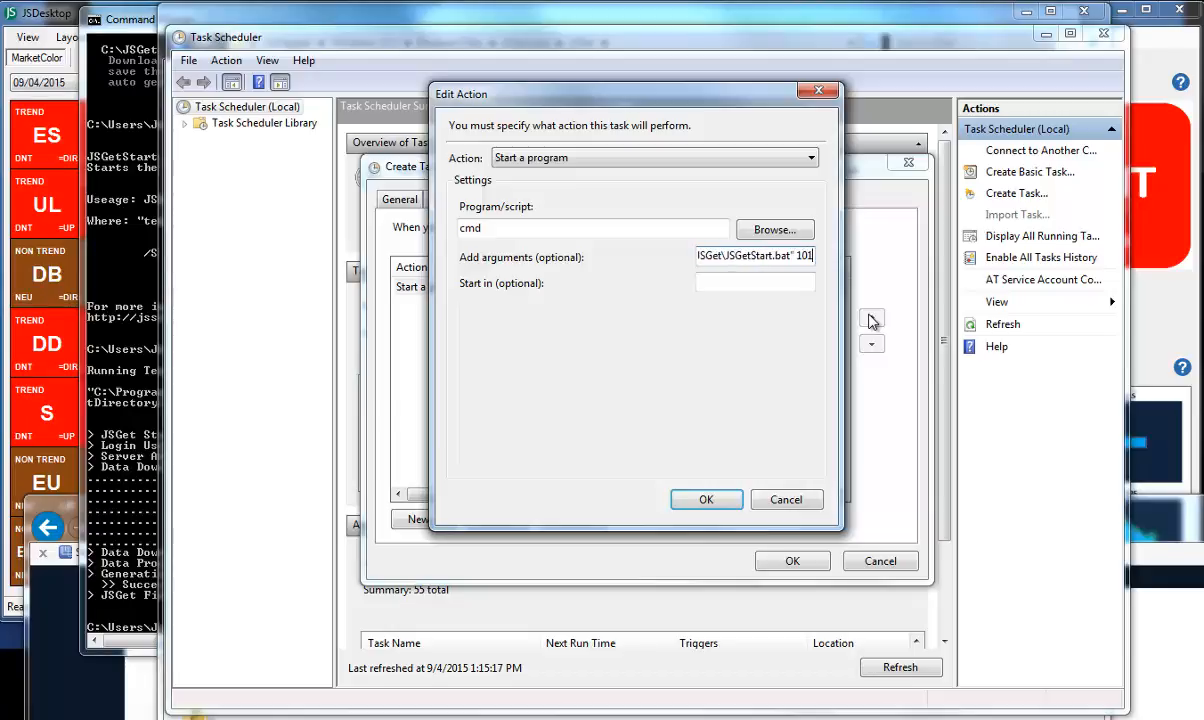
{"action": "key", "text": "BackSpace"}
{"action": "key", "text": "BackSpace"}
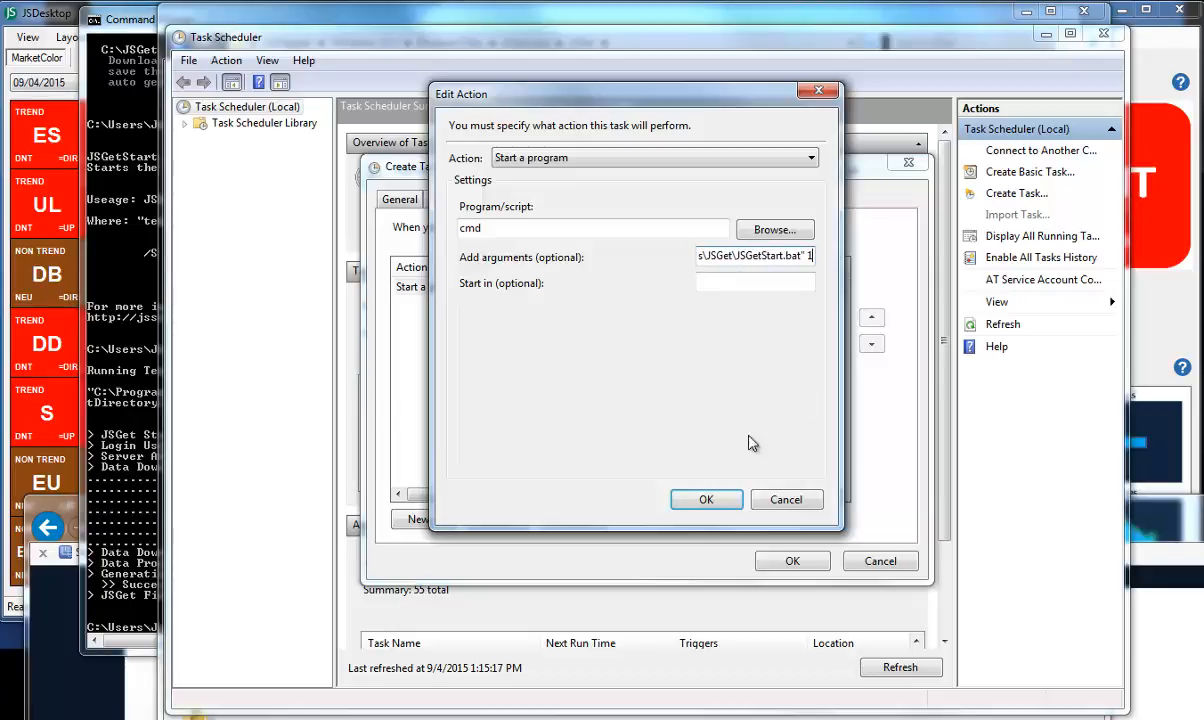
{"action": "left_click", "coordinate": [706, 499]}
{"action": "left_click", "coordinate": [792, 561]}
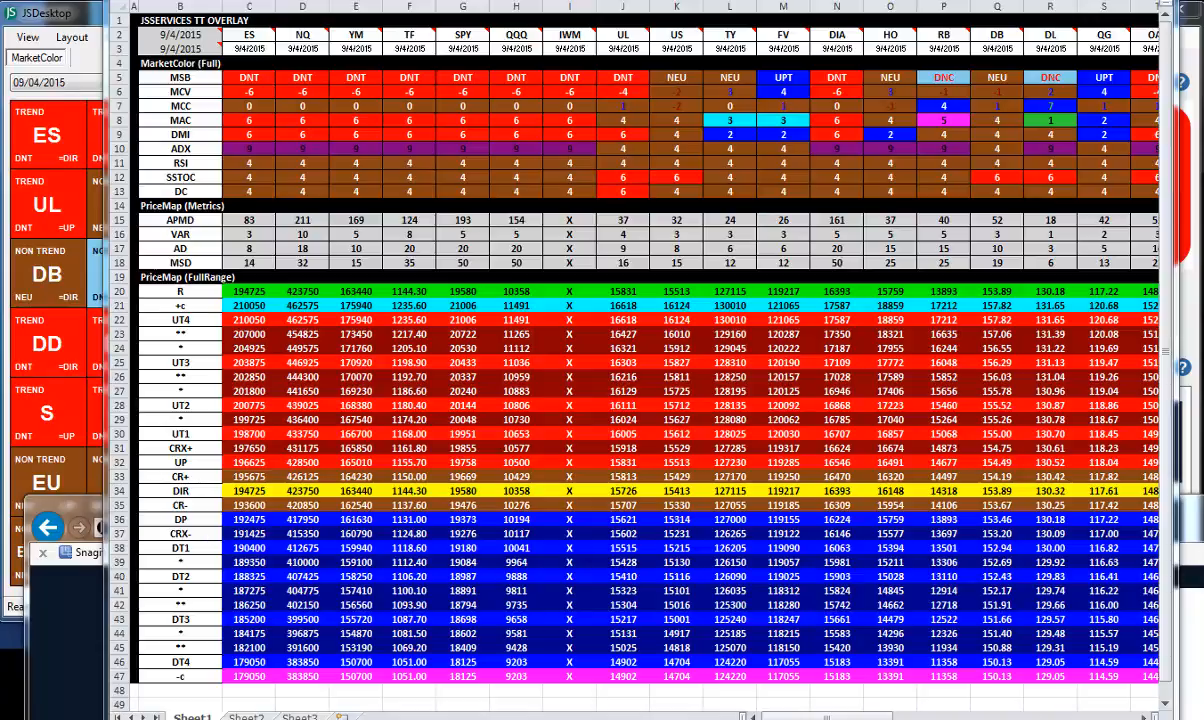
Exit the full-screen view of the daily update sheet and show the JSSheet add-in commands.
{"action": "key", "text": "Escape"}
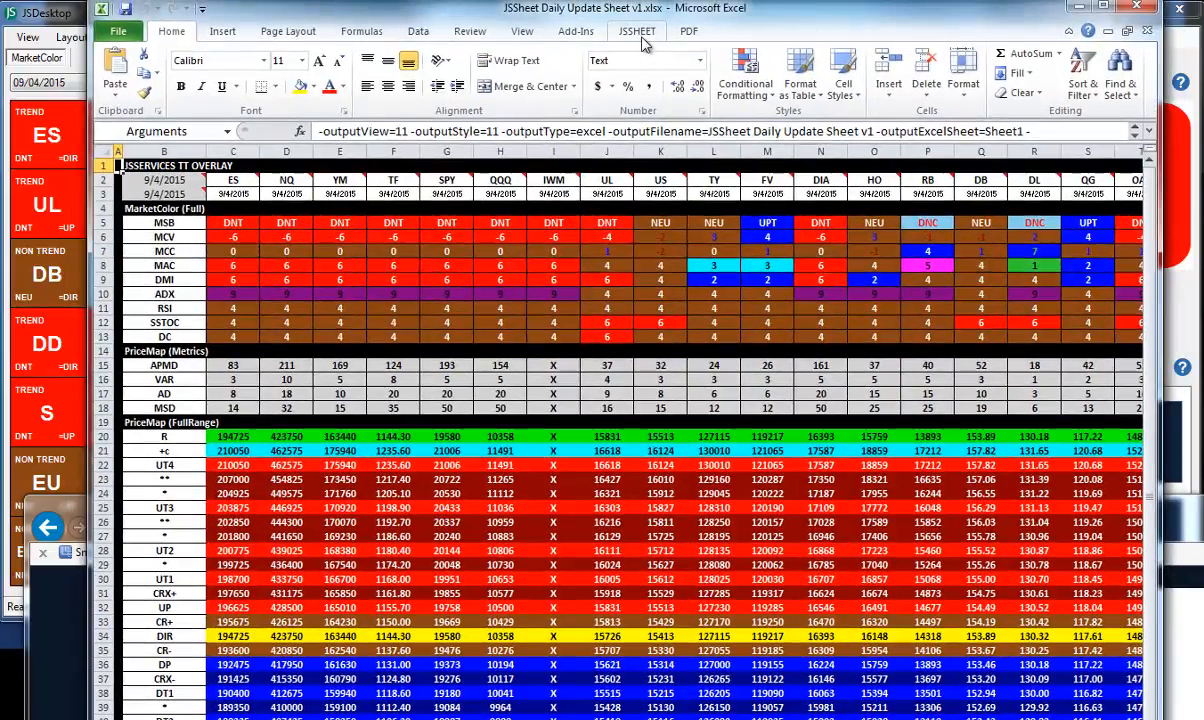
{"action": "left_click", "coordinate": [639, 33]}
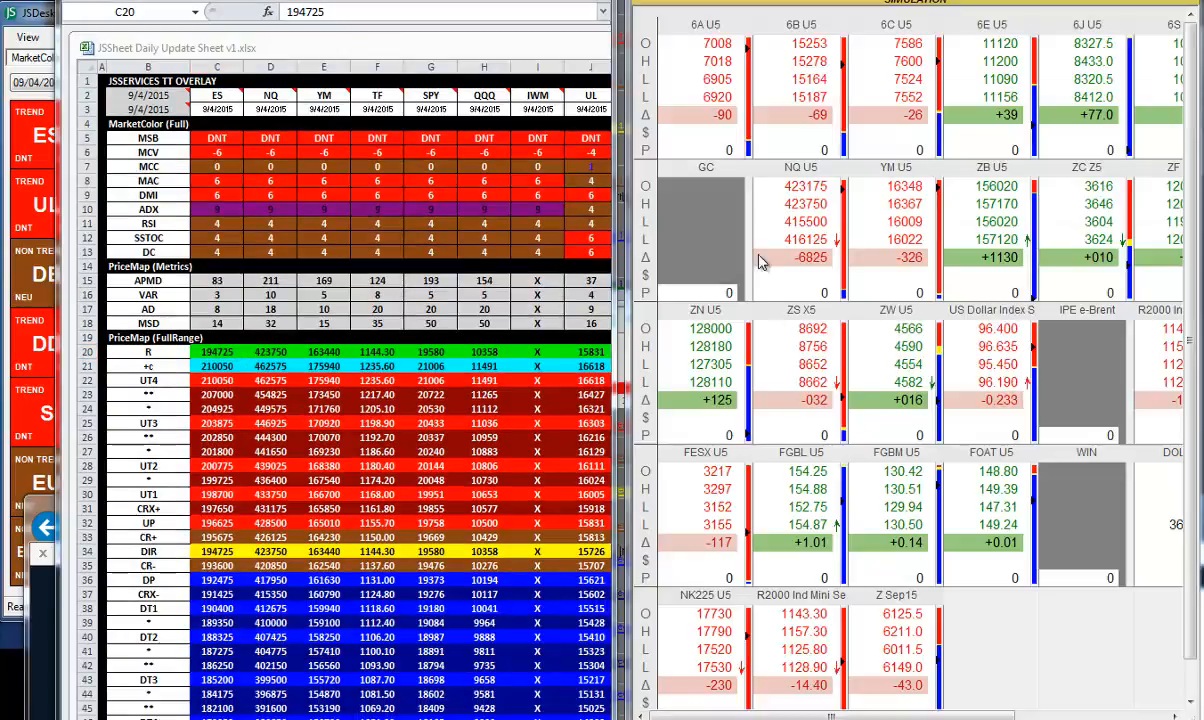
Open a price chart for the NQ U5 contract in the trading application and place it beside the spreadsheet.
{"action": "left_click", "coordinate": [804, 192]}
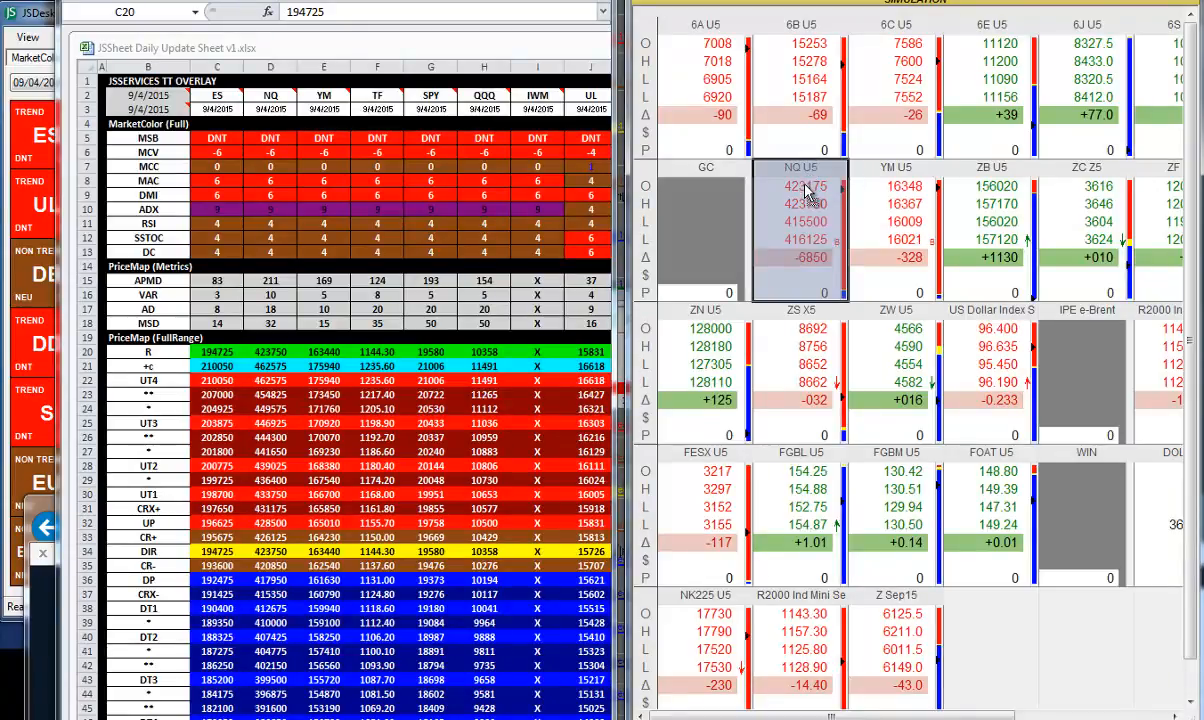
{"action": "right_click", "coordinate": [805, 190]}
{"action": "left_click", "coordinate": [808, 354]}
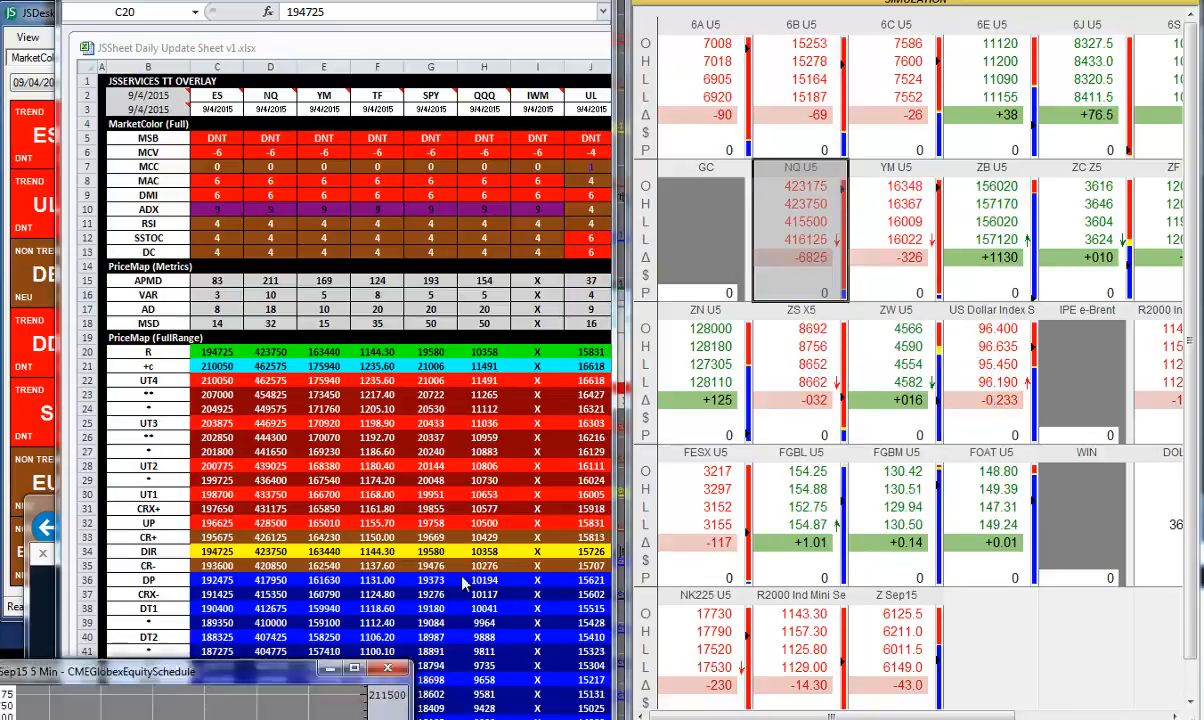
{"action": "left_click_drag", "start_coordinate": [712, 283], "coordinate": [812, 88]}
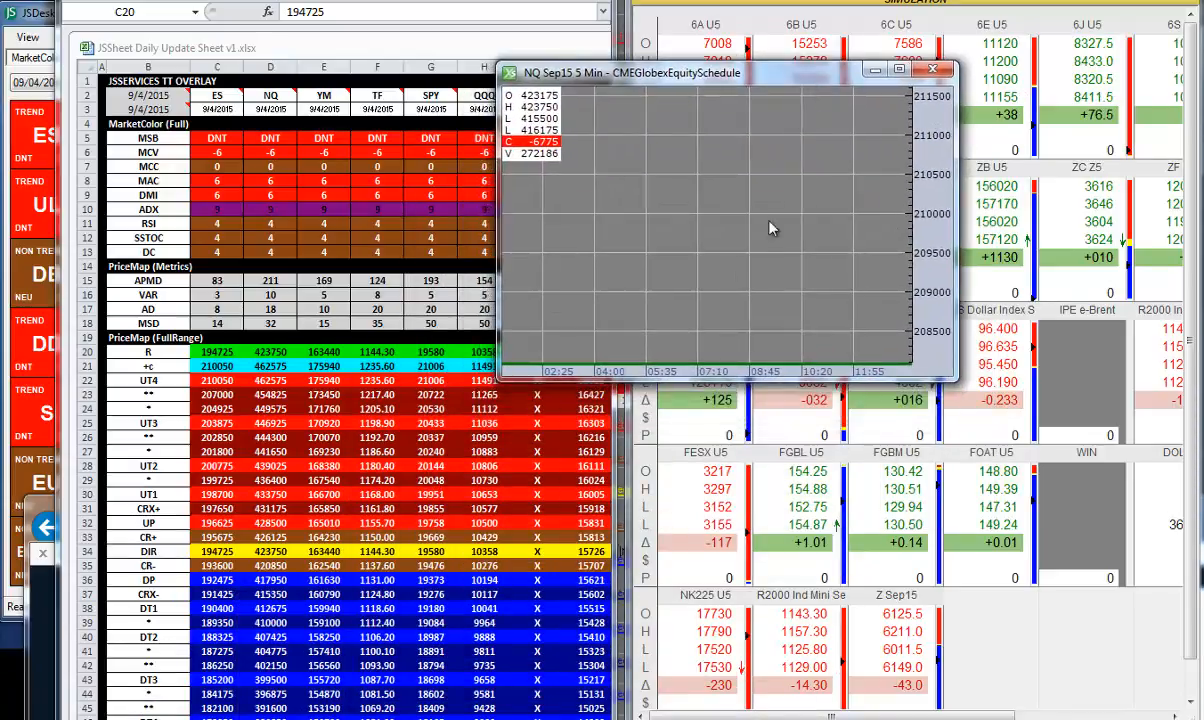
Change the NQ Sep15 chart's time interval to 3 min and compress its price scale.
{"action": "right_click", "coordinate": [738, 248]}
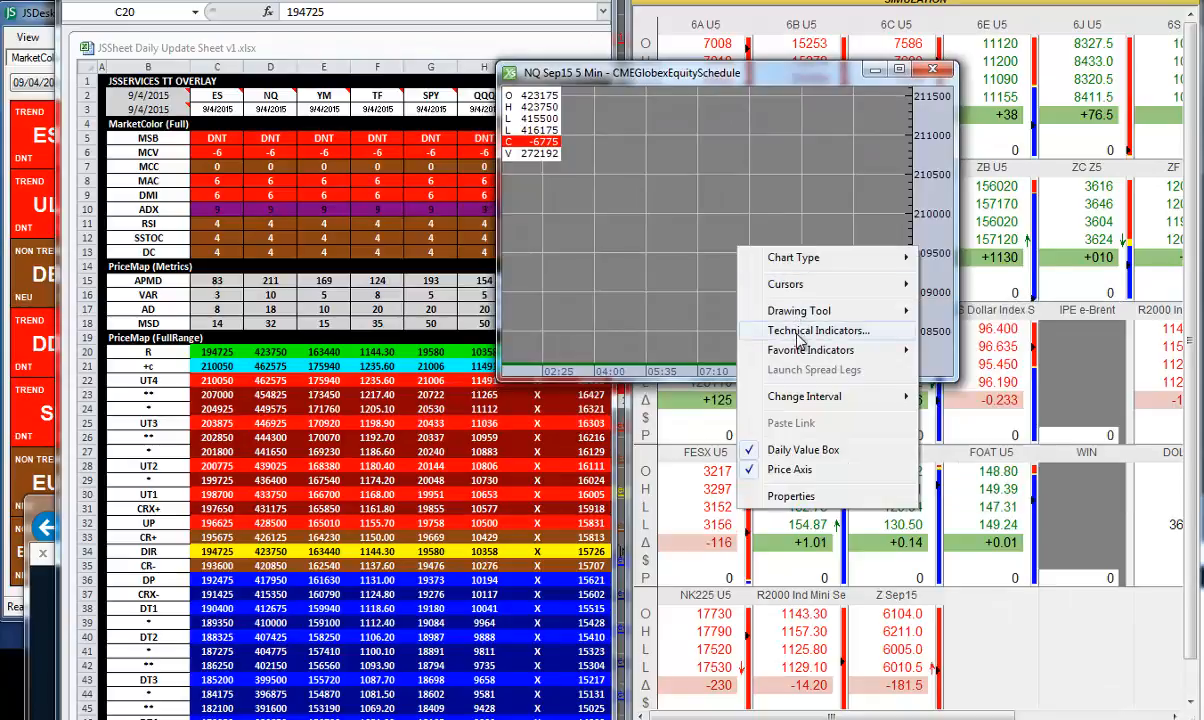
{"action": "mouse_move", "coordinate": [805, 396]}
{"action": "mouse_move", "coordinate": [958, 396]}
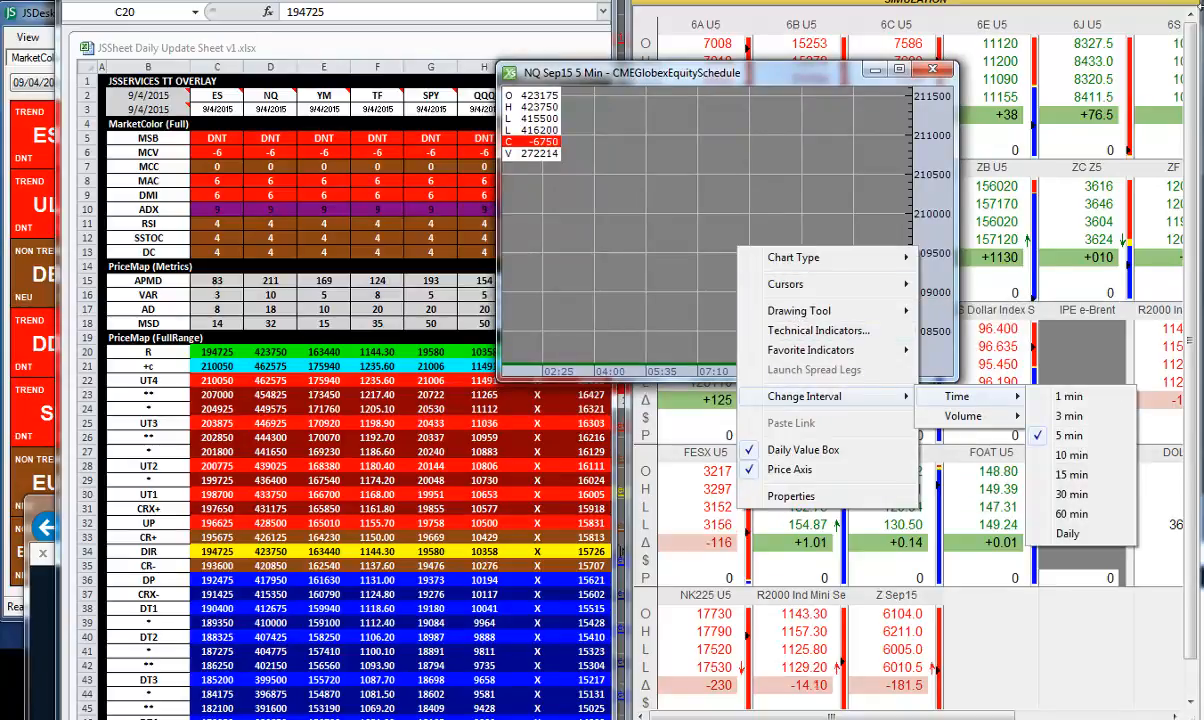
{"action": "left_click", "coordinate": [1069, 415]}
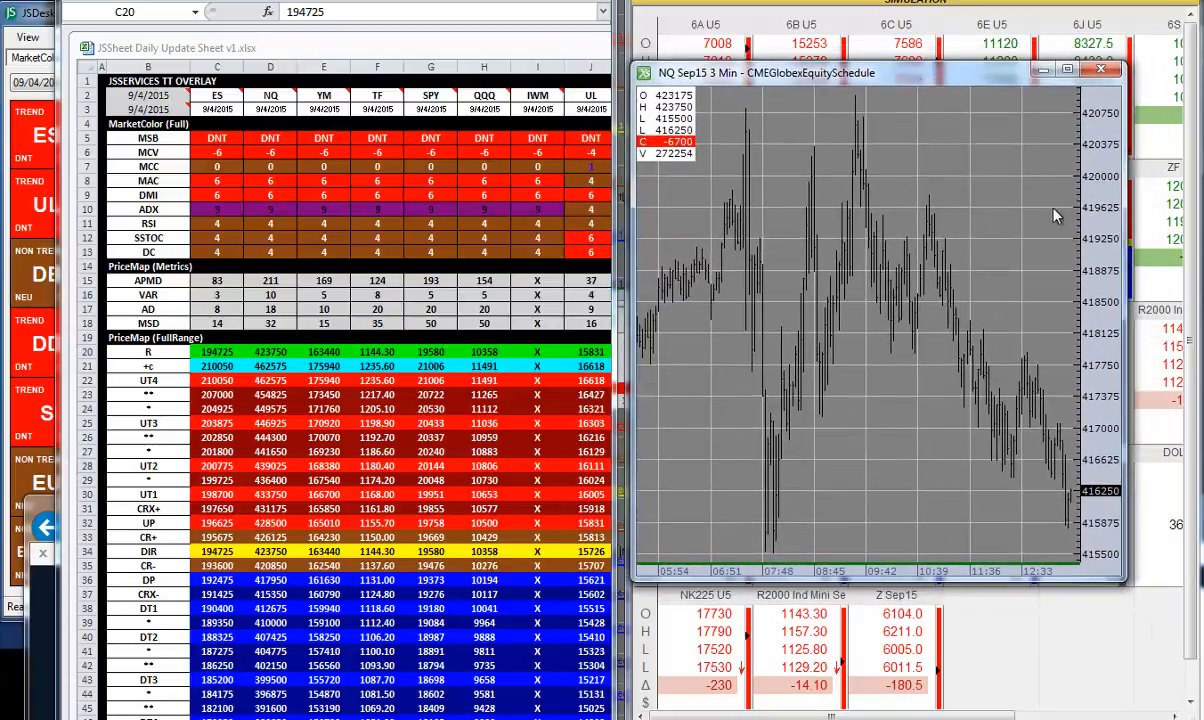
{"action": "left_click_drag", "start_coordinate": [1106, 220], "coordinate": [1090, 328]}
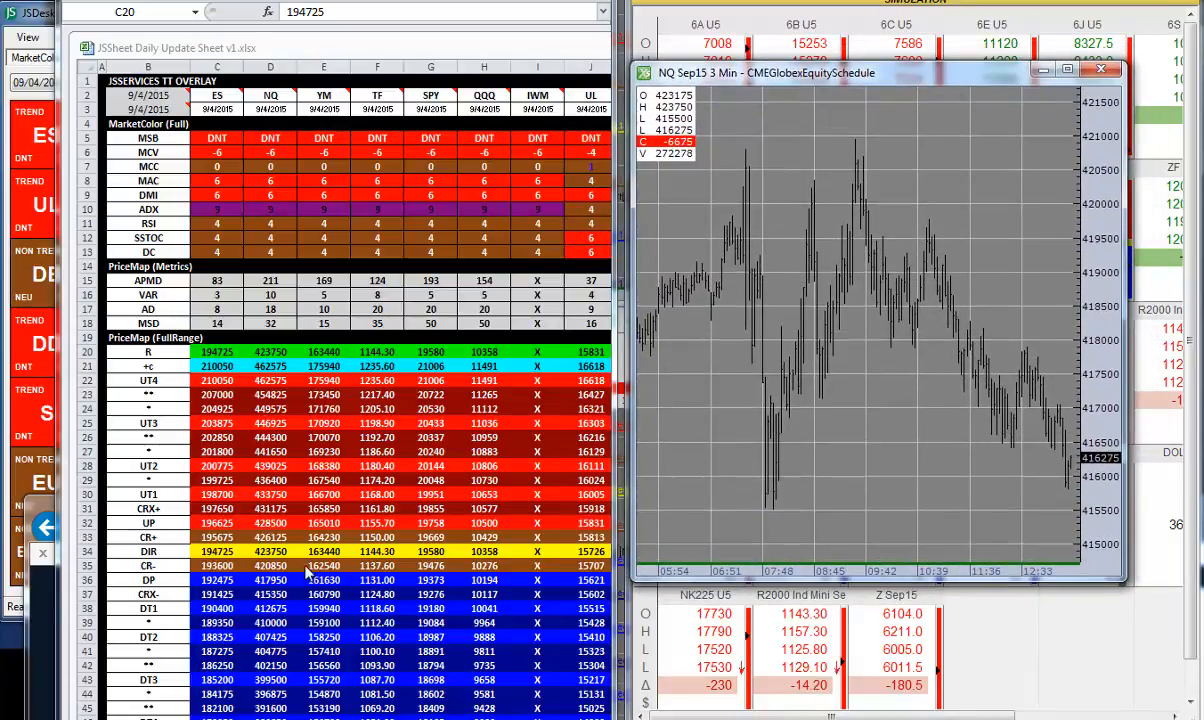
Copy the NQ price levels UT1 through DT1 (D30:D38) and paste them as links into the NQ chart, with the price scale covering them.
{"action": "left_click", "coordinate": [272, 496]}
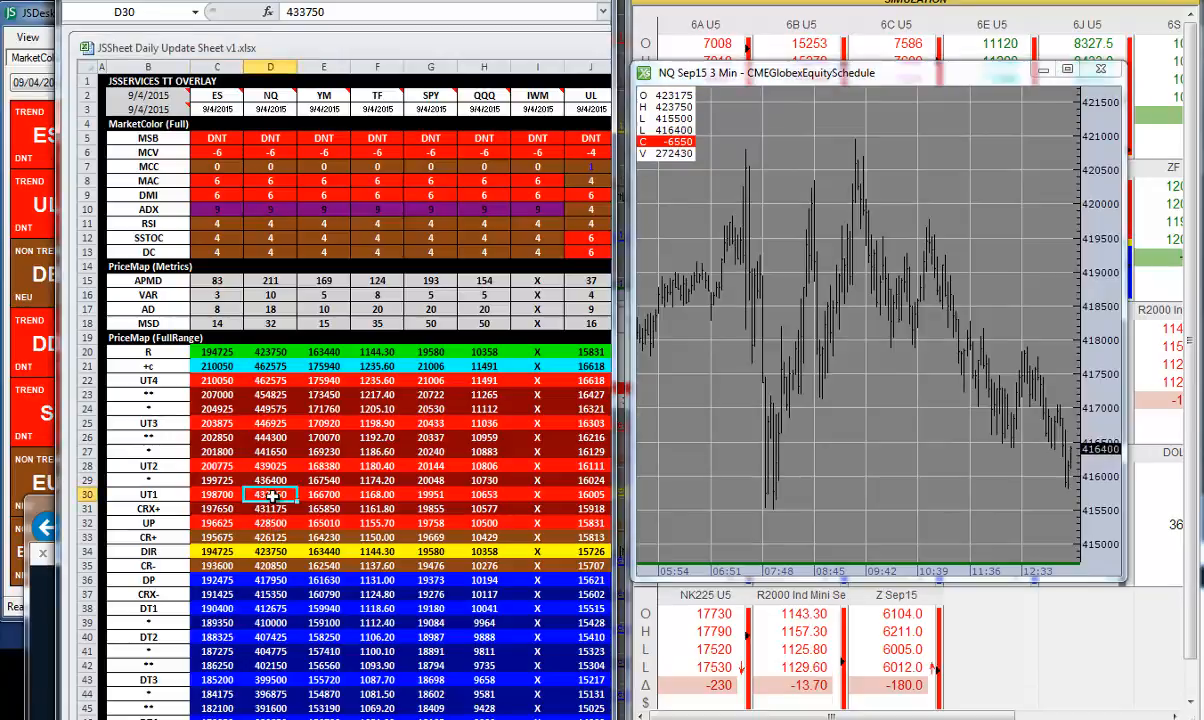
{"action": "left_click_drag", "start_coordinate": [272, 496], "coordinate": [276, 605]}
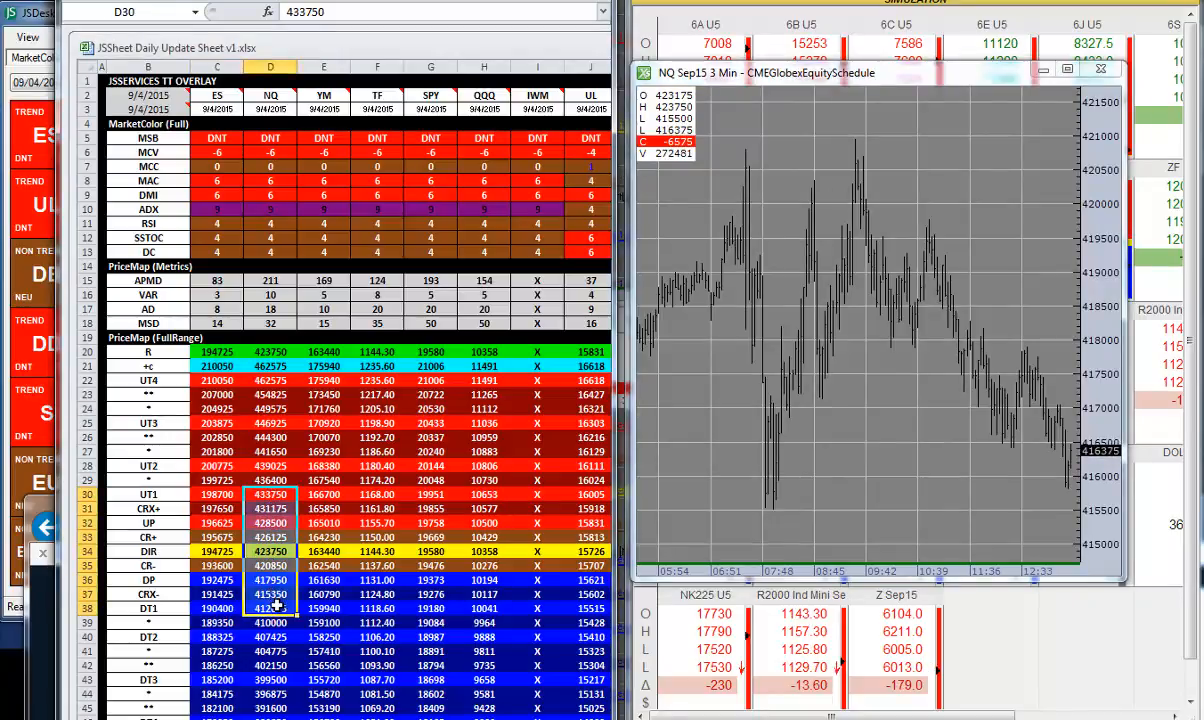
{"action": "right_click", "coordinate": [273, 580]}
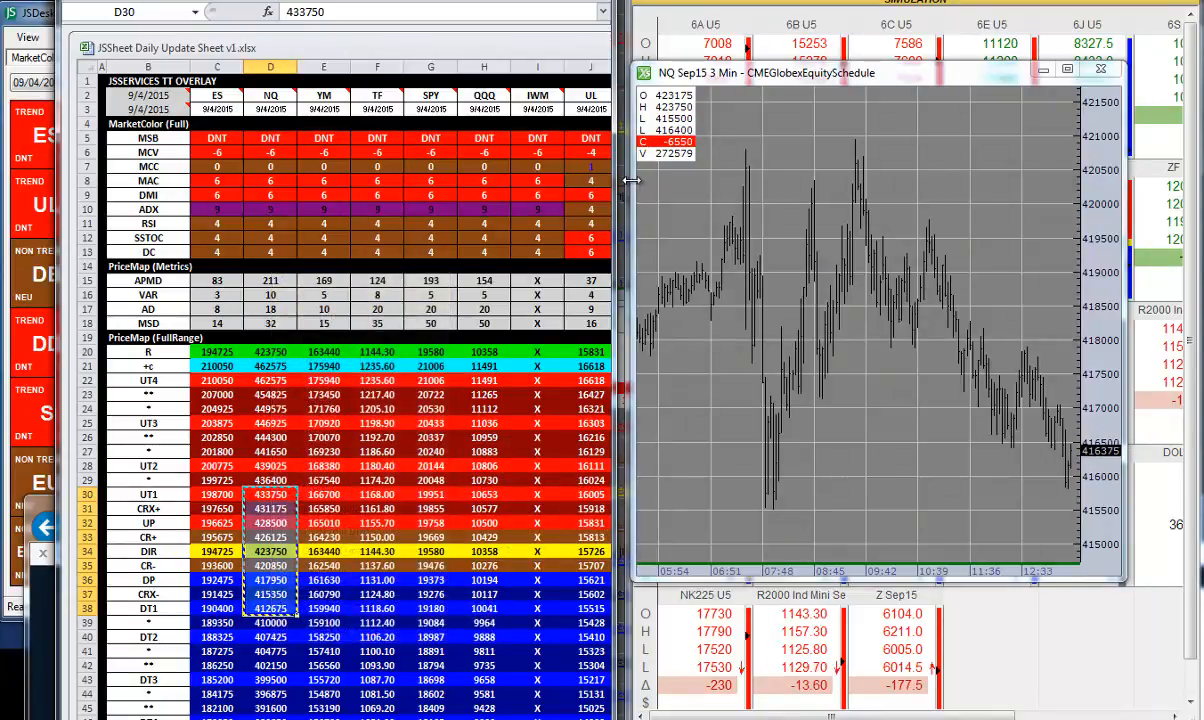
{"action": "right_click", "coordinate": [870, 317]}
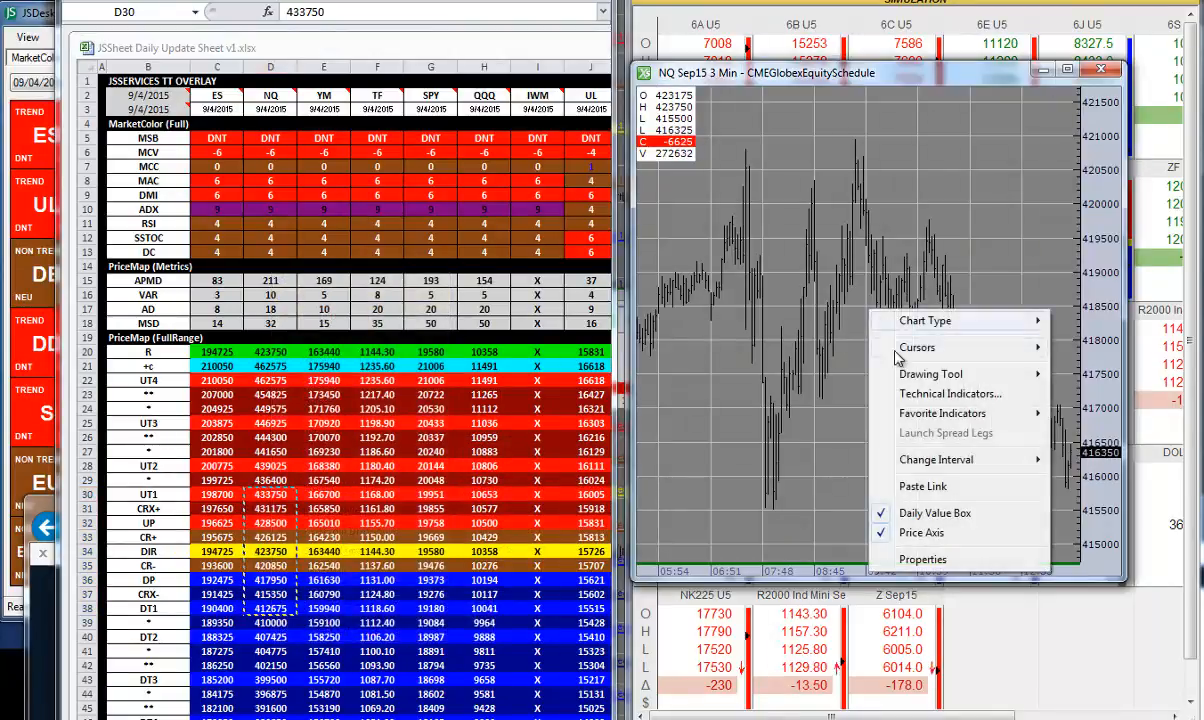
{"action": "left_click", "coordinate": [928, 487]}
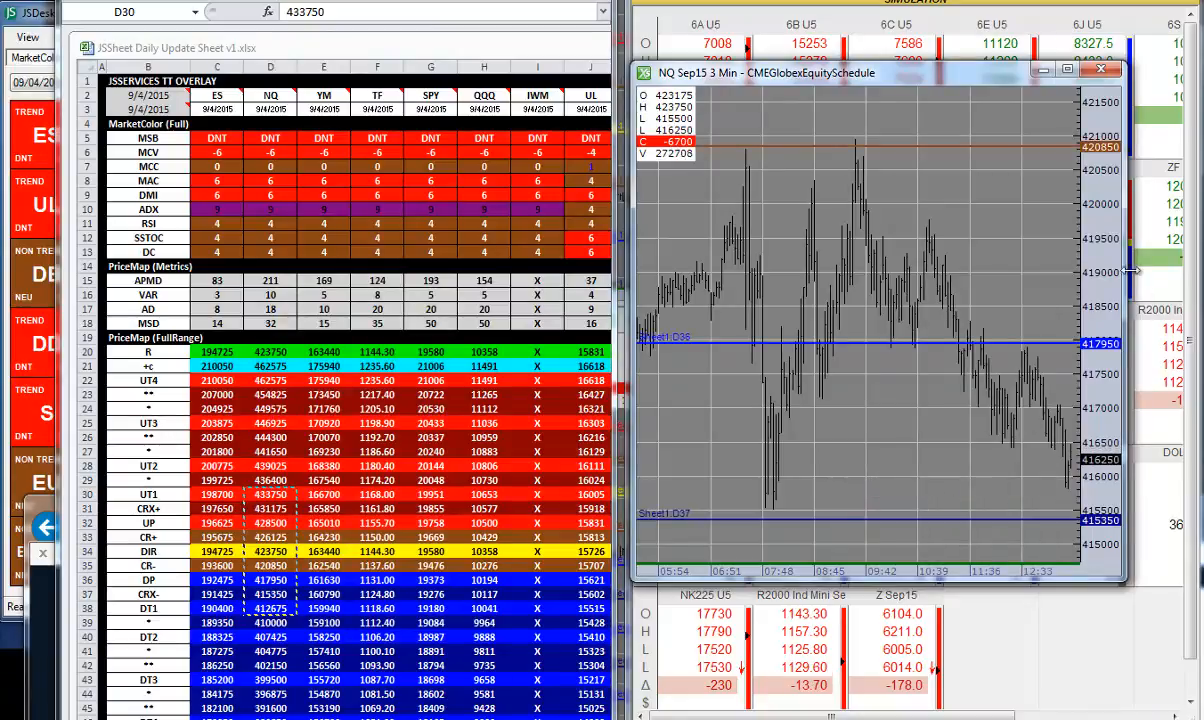
{"action": "left_click_drag", "start_coordinate": [1104, 220], "coordinate": [1103, 447]}
{"action": "left_click_drag", "start_coordinate": [1104, 379], "coordinate": [1114, 476]}
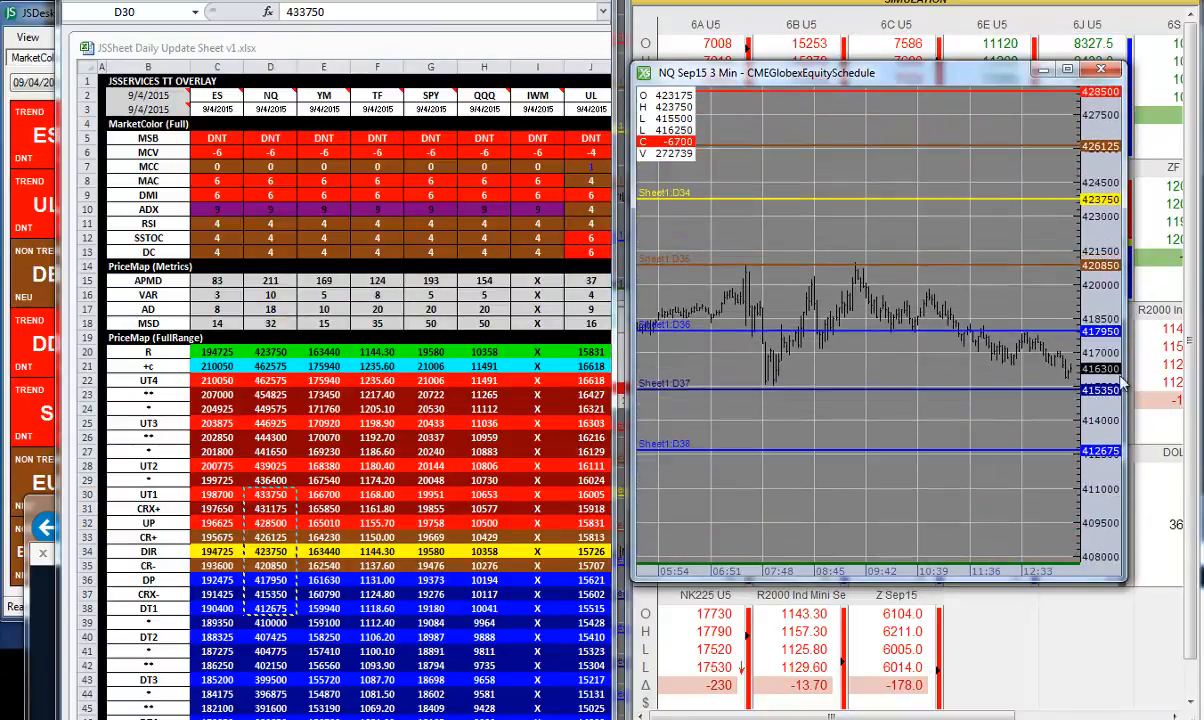
{"action": "left_click_drag", "start_coordinate": [1113, 376], "coordinate": [1113, 449]}
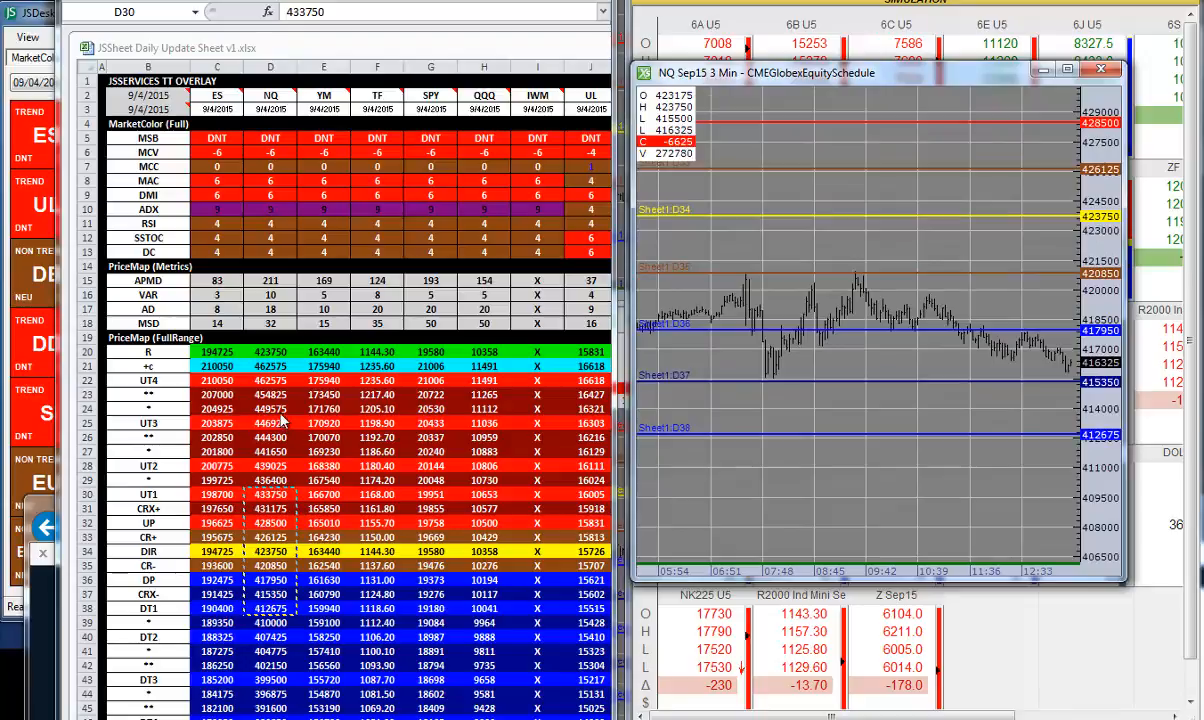
Copy the NQ levels from UT3 down to just above UT1 (D25:D29) and link them into the NQ chart.
{"action": "left_click_drag", "start_coordinate": [270, 423], "coordinate": [280, 479]}
{"action": "right_click", "coordinate": [280, 479]}
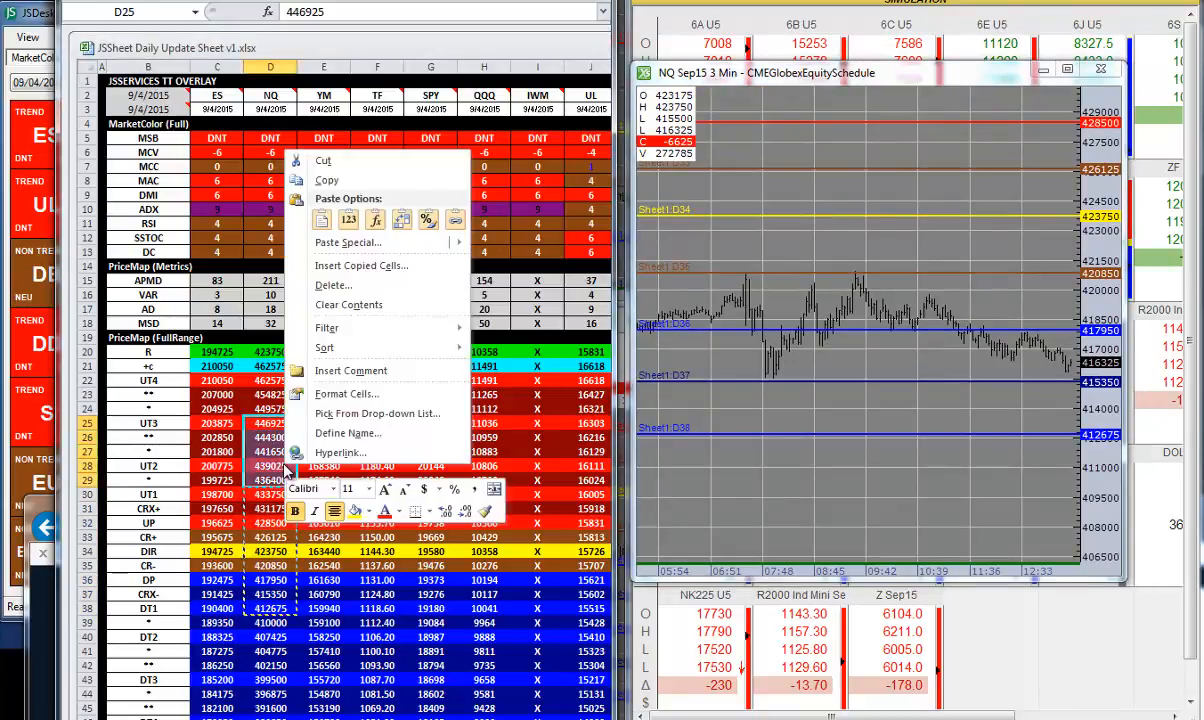
{"action": "left_click", "coordinate": [325, 163]}
{"action": "right_click", "coordinate": [812, 329]}
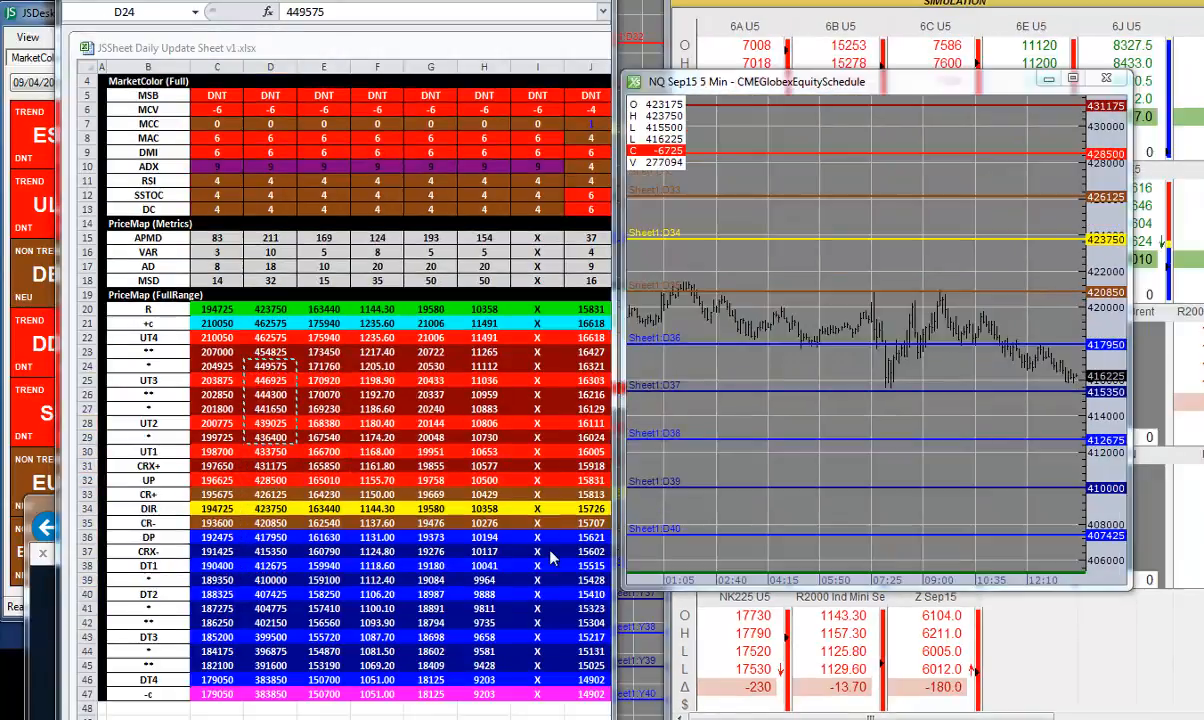
Copy the NQ column's R level in D20 and paste it as a link into the NQ chart.
{"action": "left_click", "coordinate": [272, 309]}
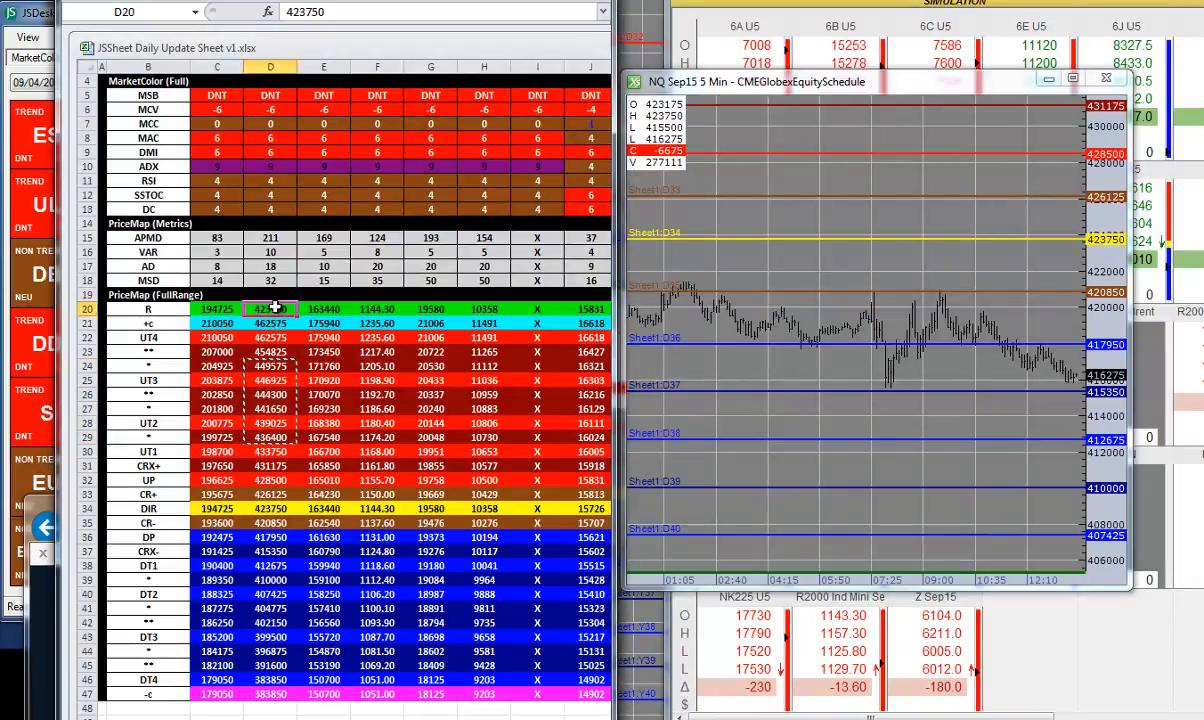
{"action": "right_click", "coordinate": [281, 312]}
{"action": "left_click", "coordinate": [325, 336]}
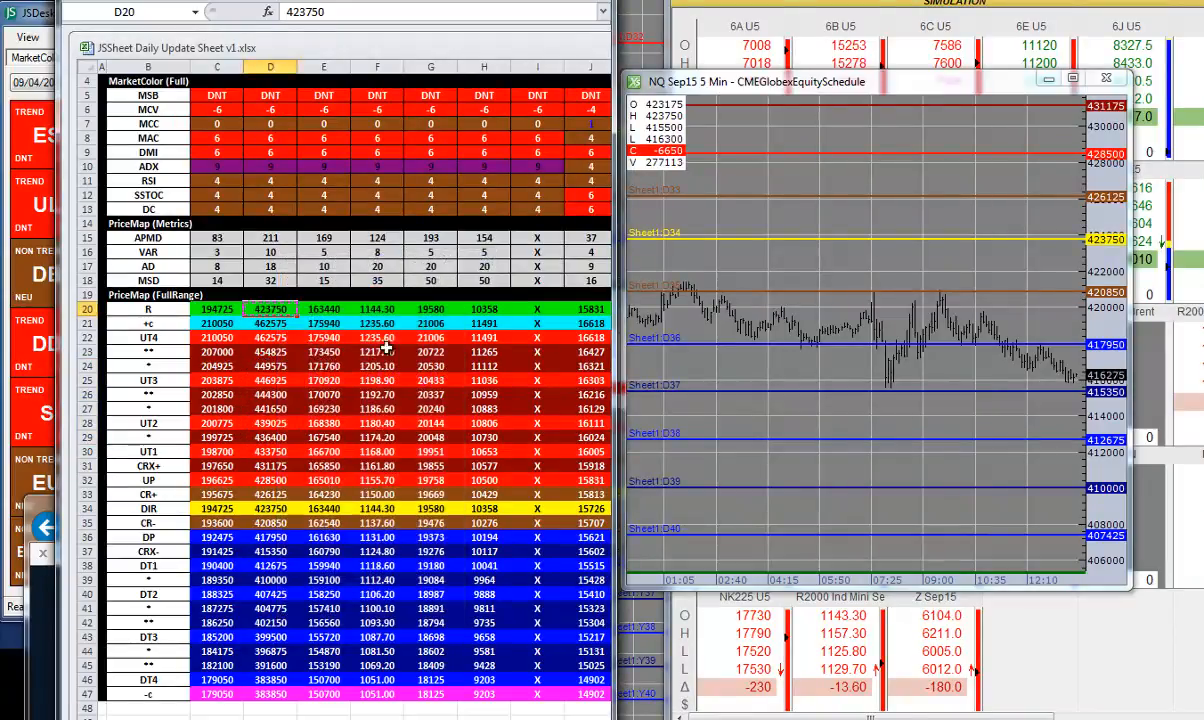
{"action": "right_click", "coordinate": [818, 278]}
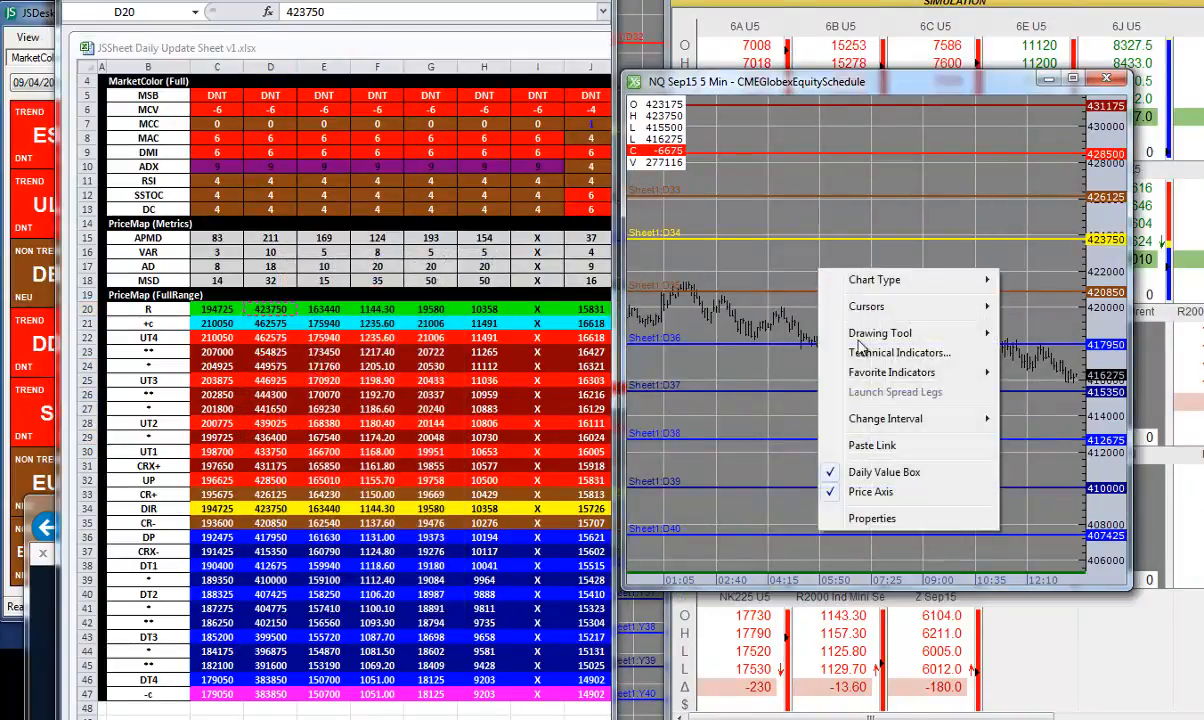
{"action": "left_click", "coordinate": [866, 446]}
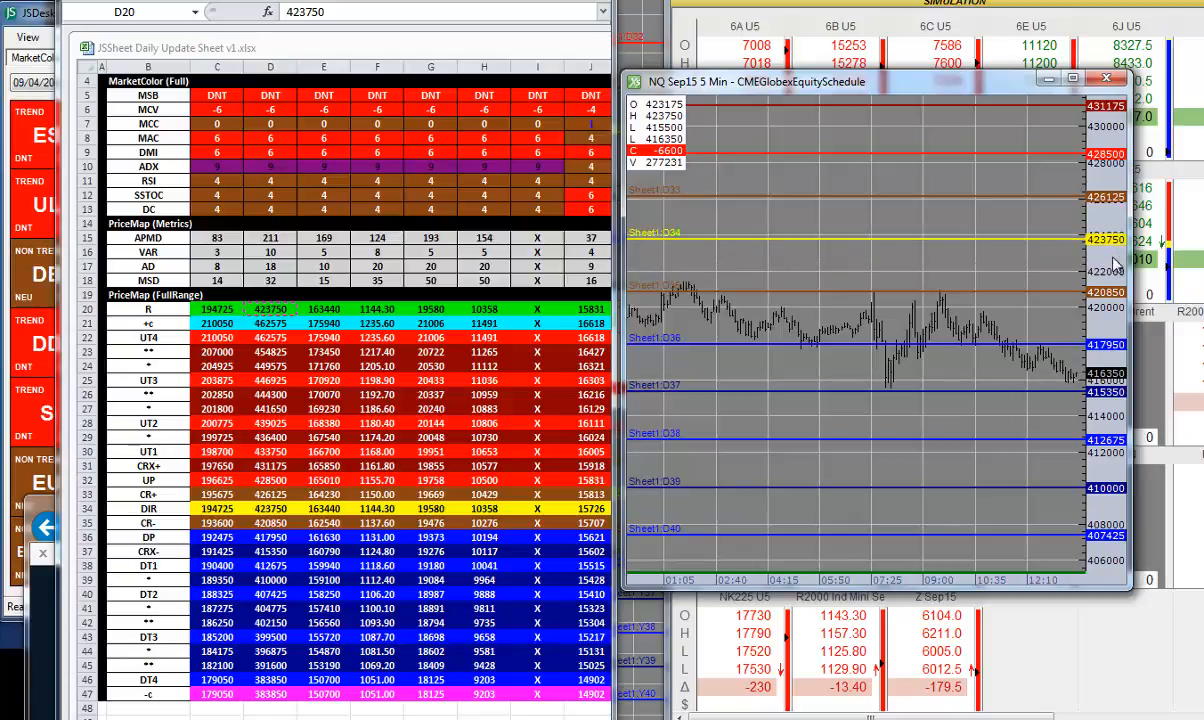
{"action": "right_click", "coordinate": [1102, 260]}
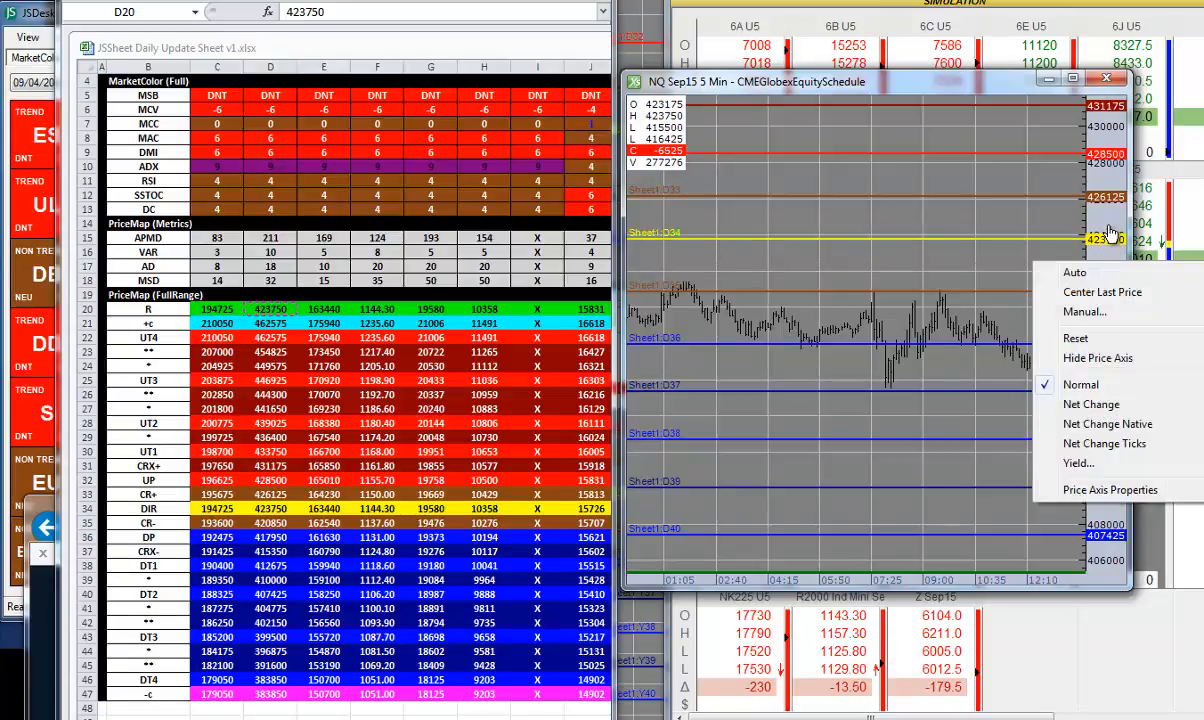
{"action": "left_click", "coordinate": [1109, 233]}
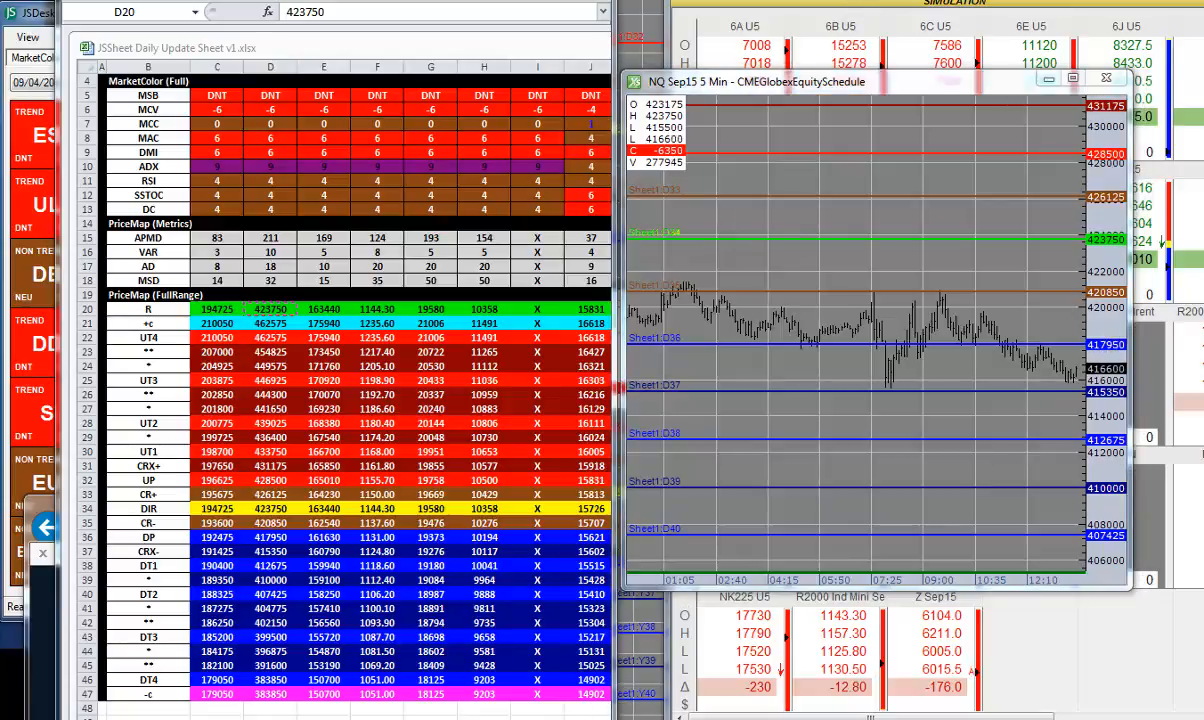
Open an MD Trader price ladder for the NQ U5 contract from the market grid.
{"action": "left_click", "coordinate": [806, 5]}
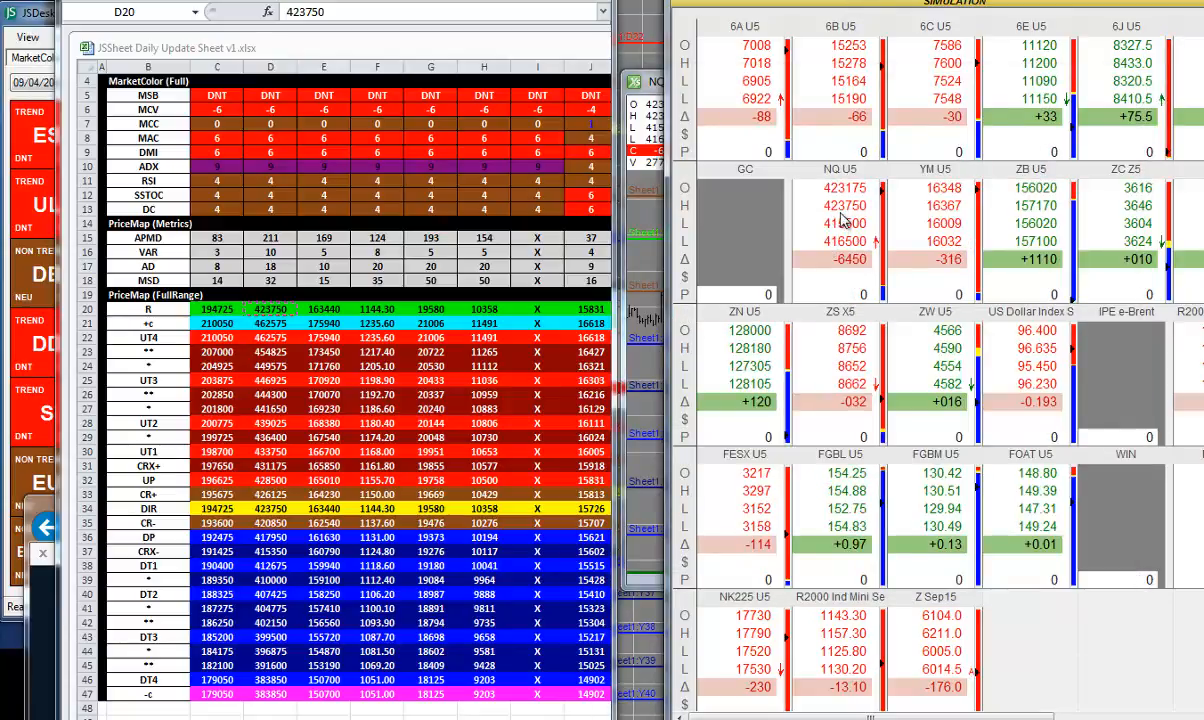
{"action": "right_click", "coordinate": [846, 185]}
{"action": "left_click", "coordinate": [898, 291]}
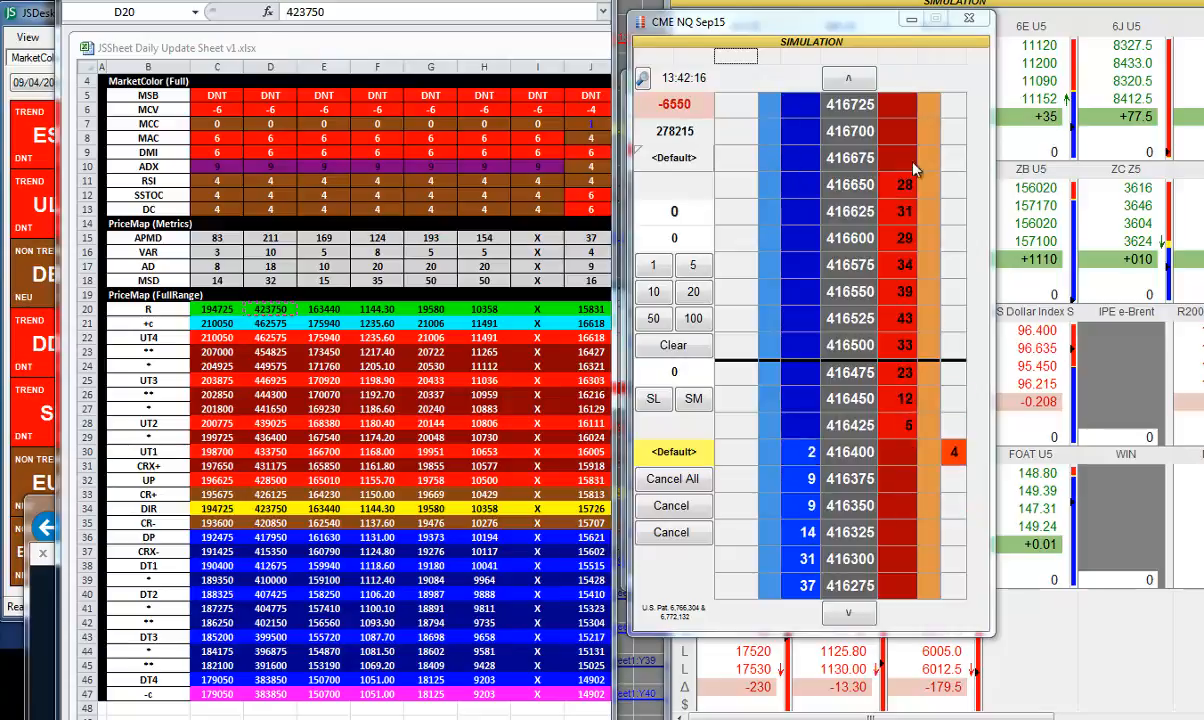
Review the order entry and Display properties of the NQ MD Trader ladder and close them without changes.
{"action": "right_click", "coordinate": [757, 81]}
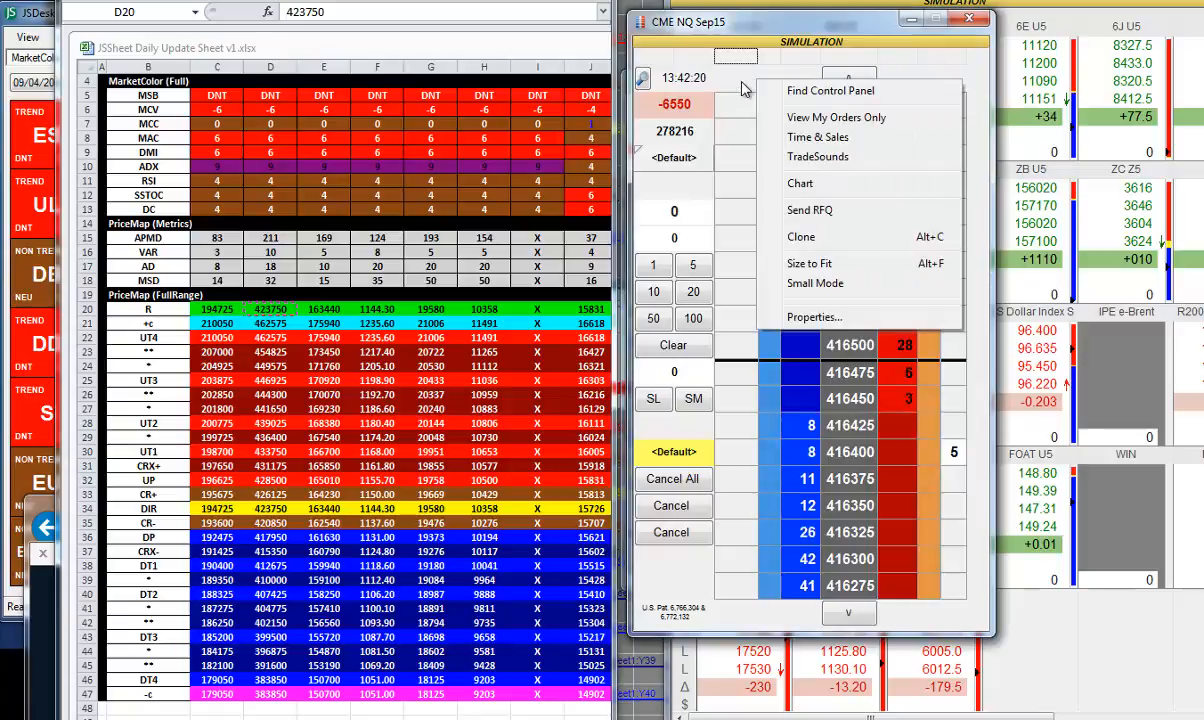
{"action": "left_click", "coordinate": [818, 318]}
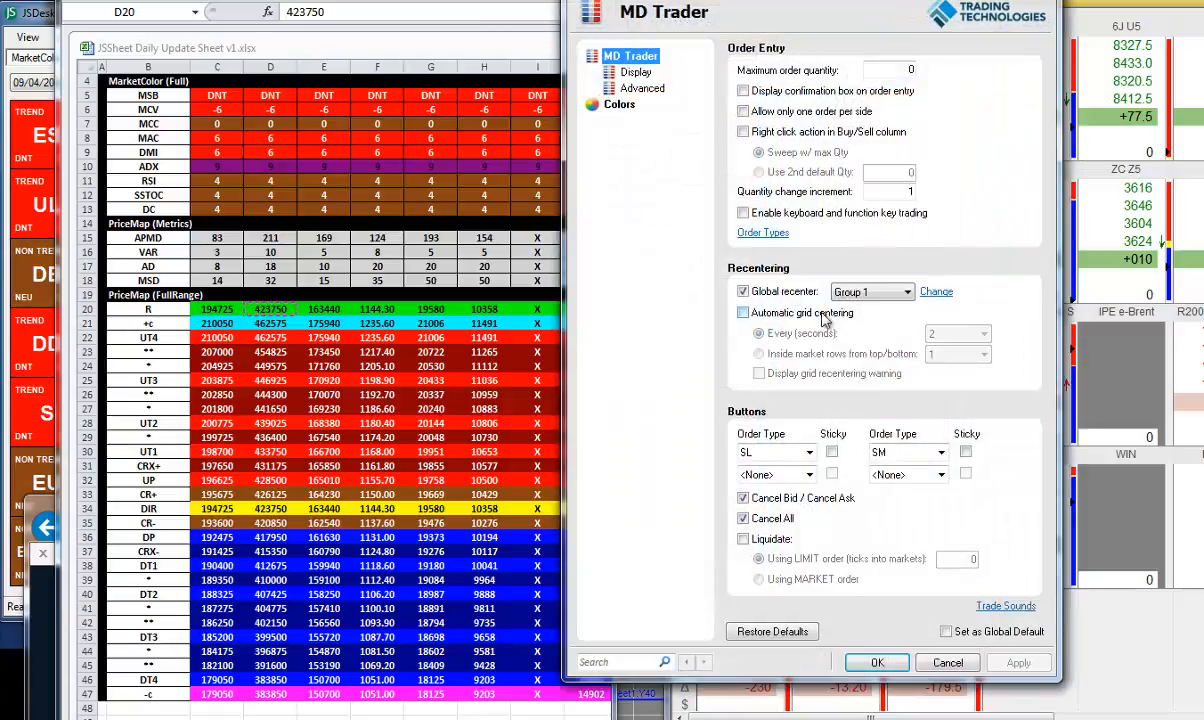
{"action": "left_click", "coordinate": [638, 76]}
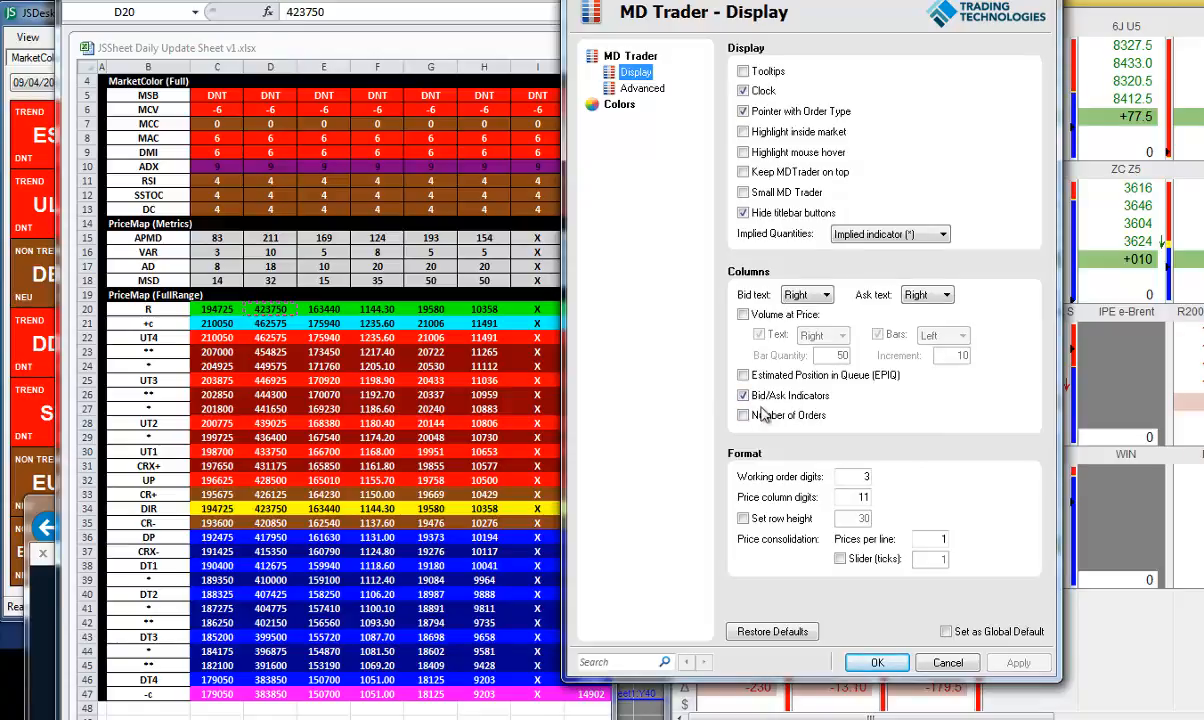
{"action": "left_click", "coordinate": [877, 664]}
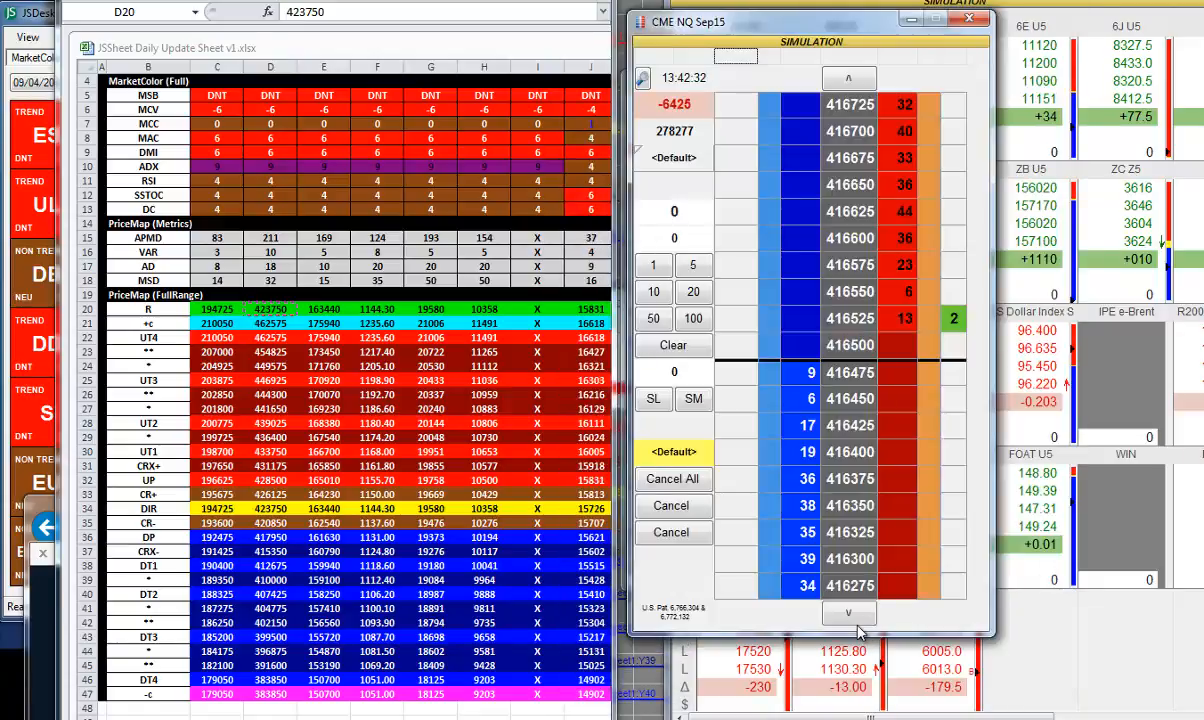
Copy the NQ column's DP level in D36, paste it as a link into the MD Trader ladder, and view the higher prices.
{"action": "right_click", "coordinate": [273, 543]}
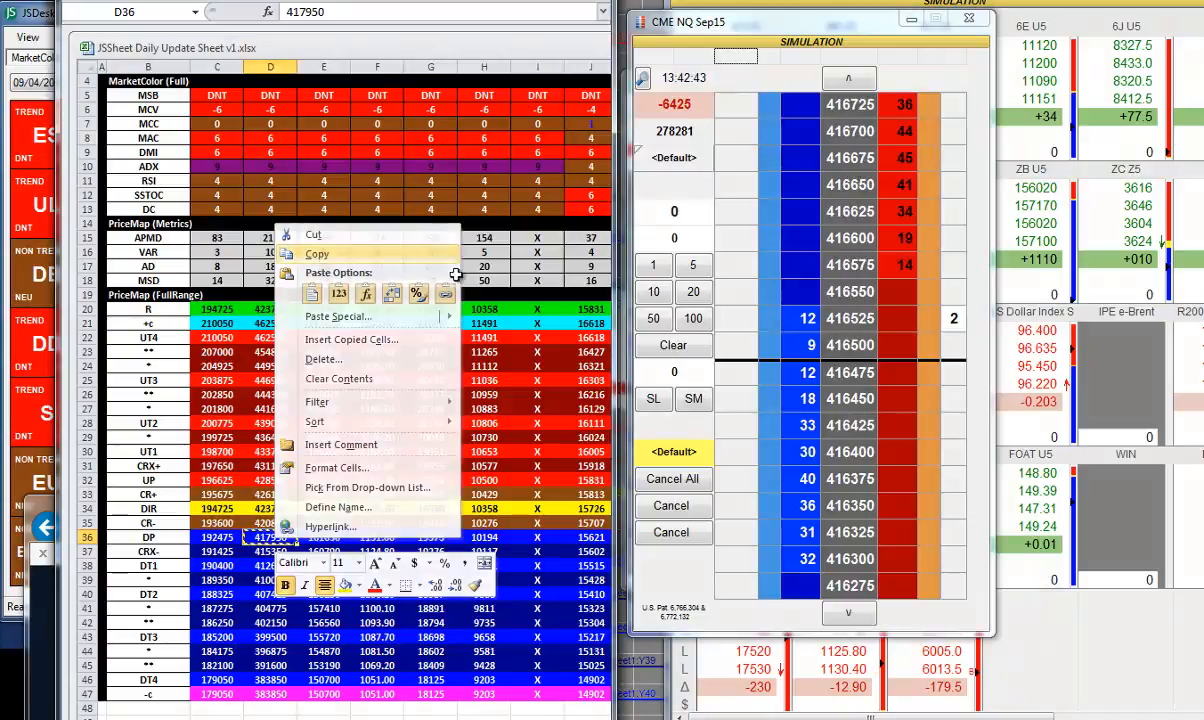
{"action": "left_click", "coordinate": [320, 236]}
{"action": "right_click", "coordinate": [843, 299]}
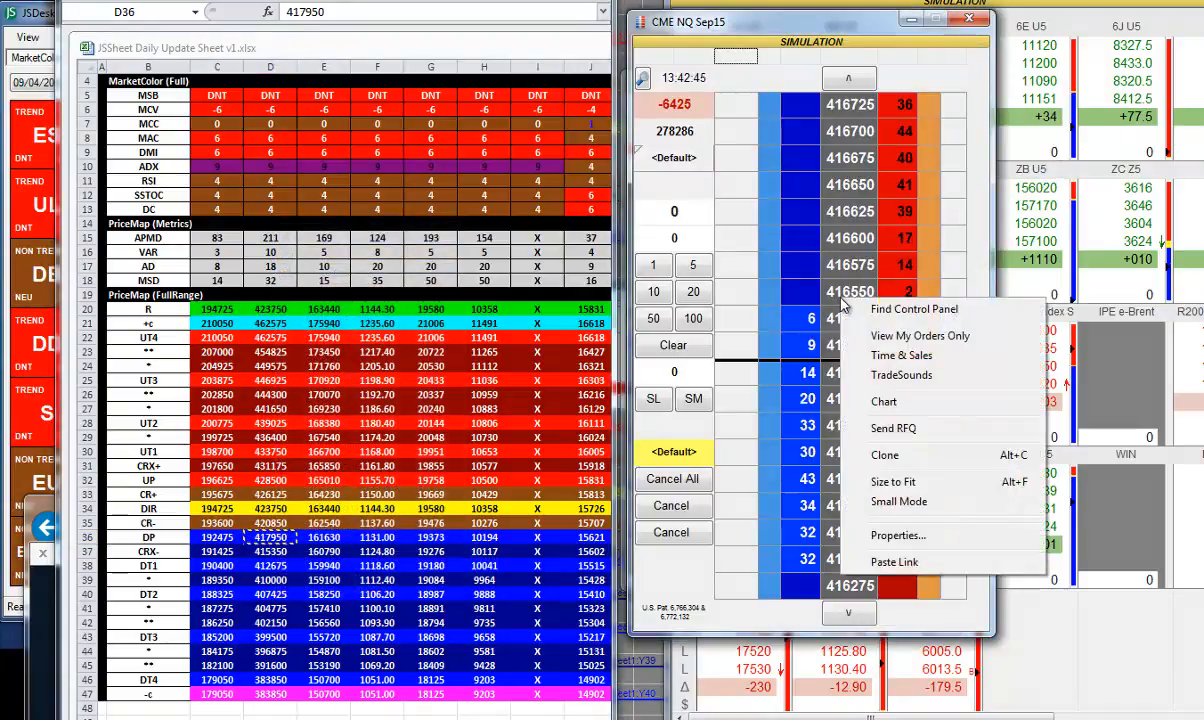
{"action": "left_click", "coordinate": [930, 336]}
{"action": "right_click", "coordinate": [930, 336]}
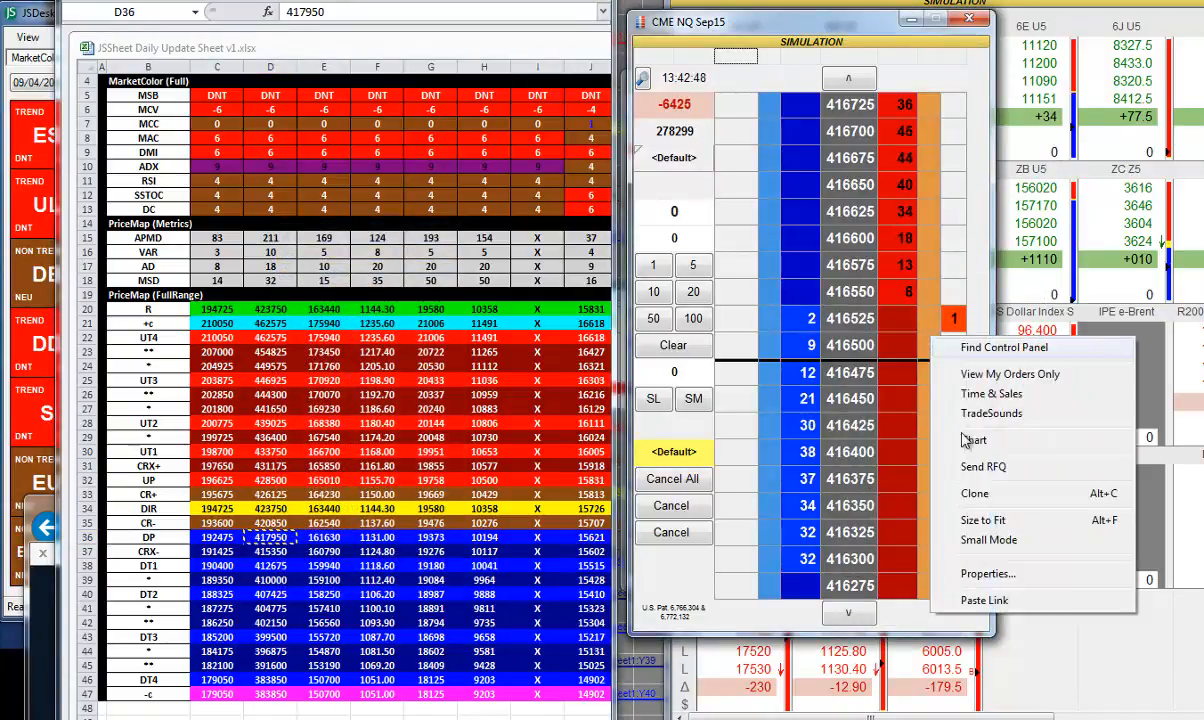
{"action": "left_click", "coordinate": [985, 599]}
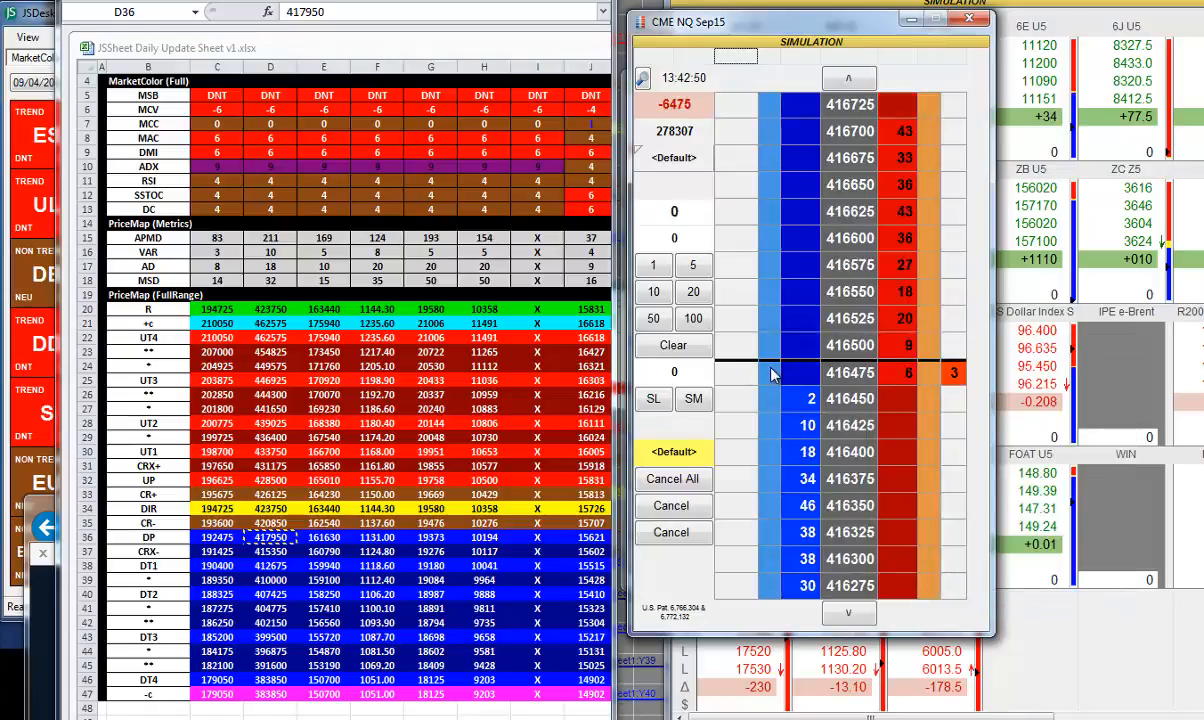
{"action": "scroll", "coordinate": [845, 484], "scroll_direction": "up", "scroll_amount": 8}
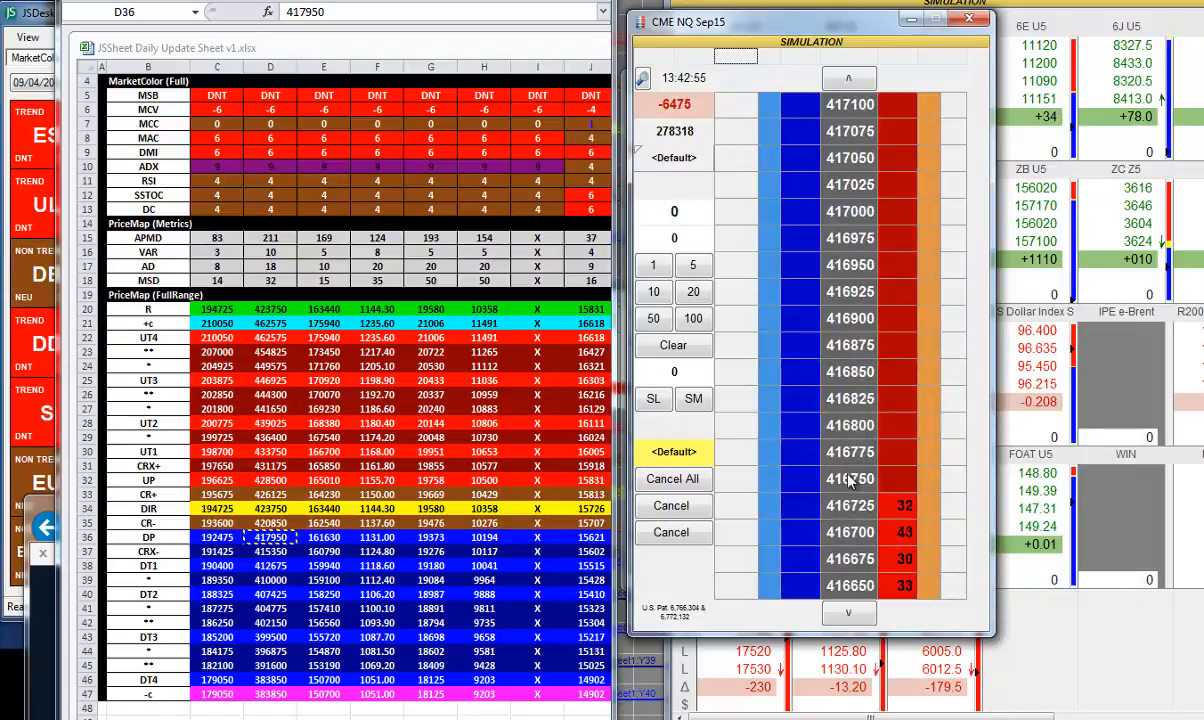
Copy the NQ column's CR- level in D35 and paste it as a link into the NQ MD Trader ladder.
{"action": "scroll", "coordinate": [850, 484], "scroll_direction": "up", "scroll_amount": 10}
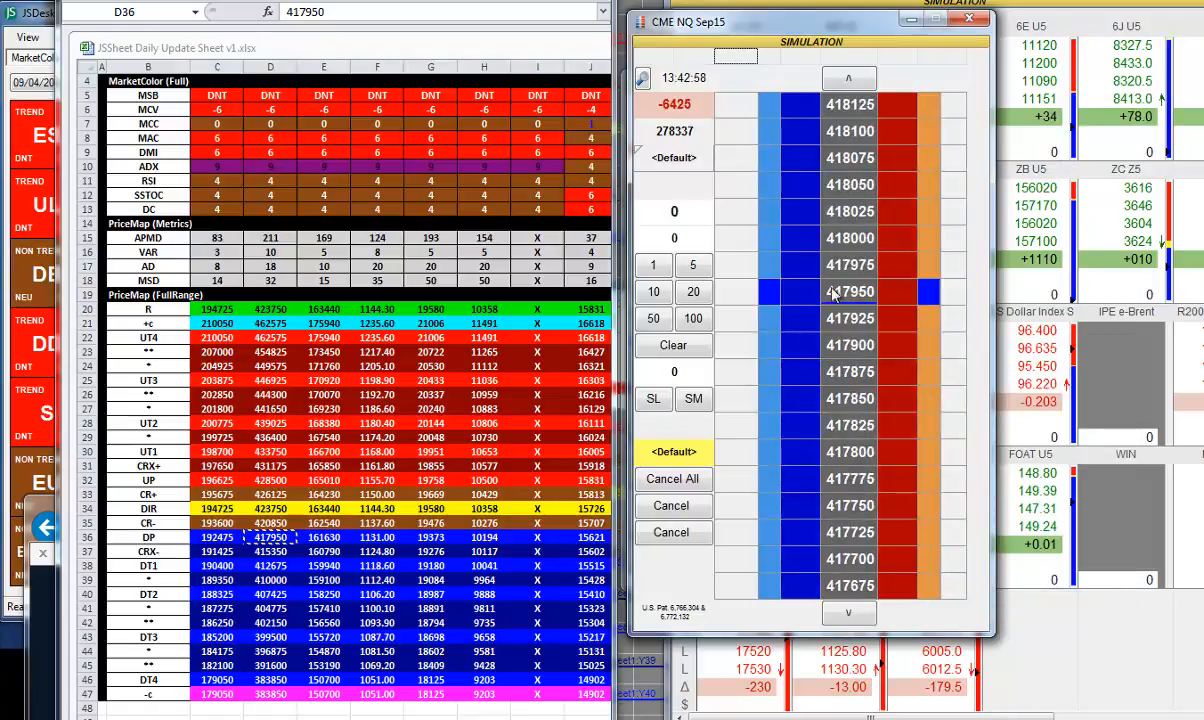
{"action": "left_click", "coordinate": [268, 522]}
{"action": "right_click", "coordinate": [268, 522]}
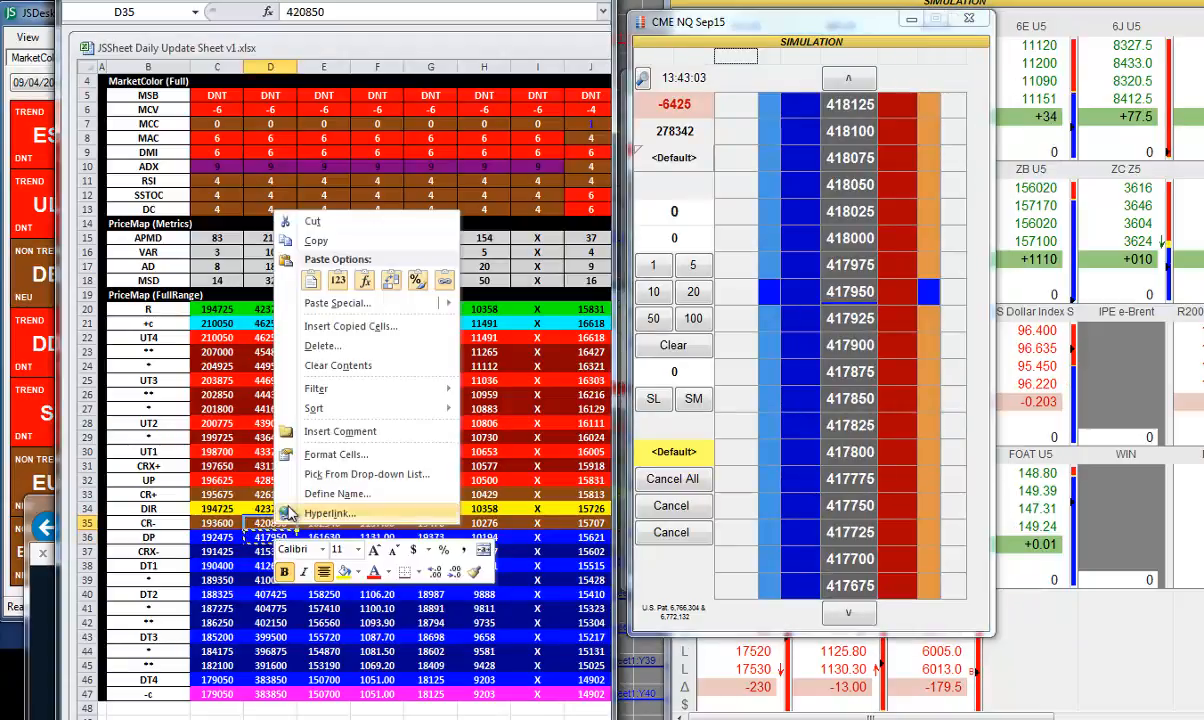
{"action": "left_click", "coordinate": [316, 241]}
{"action": "right_click", "coordinate": [812, 370]}
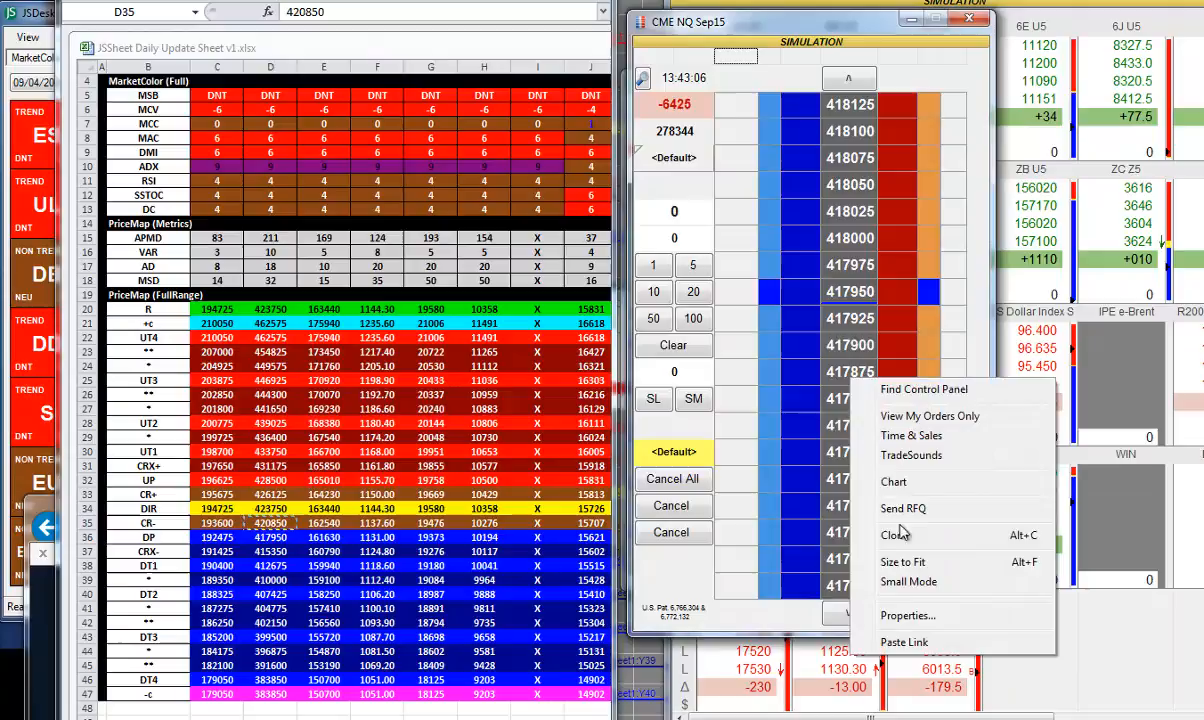
{"action": "left_click", "coordinate": [905, 642]}
{"action": "right_click", "coordinate": [771, 416]}
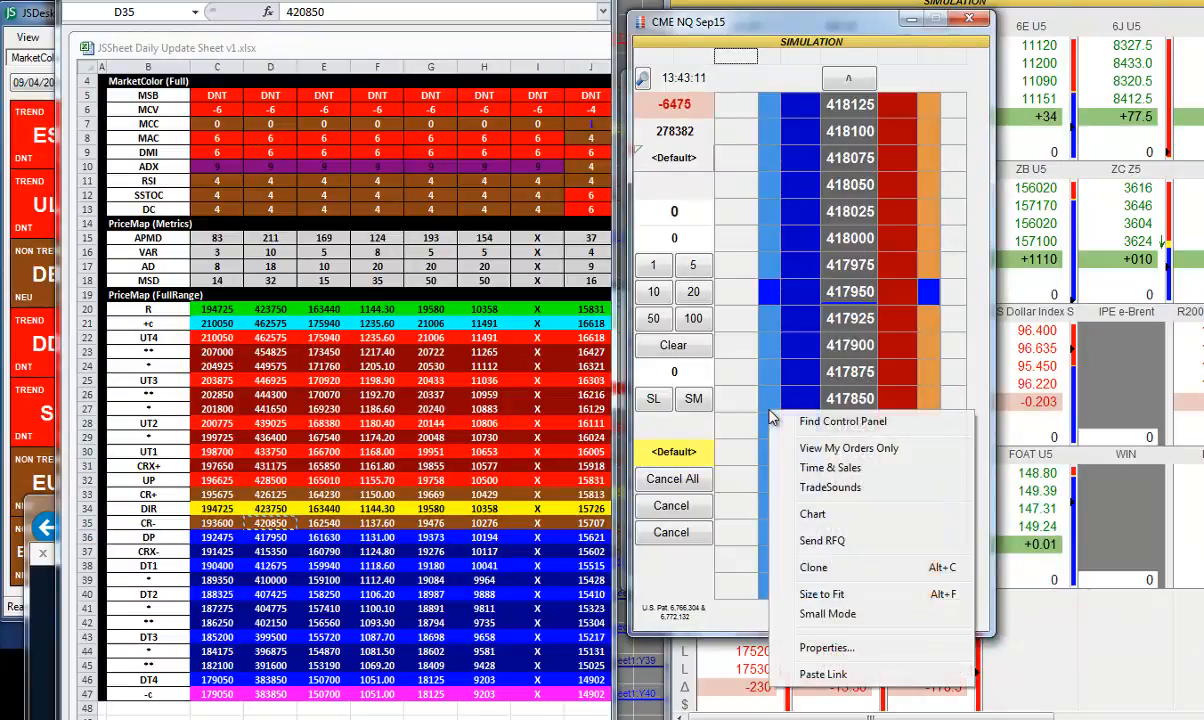
{"action": "left_click", "coordinate": [830, 674]}
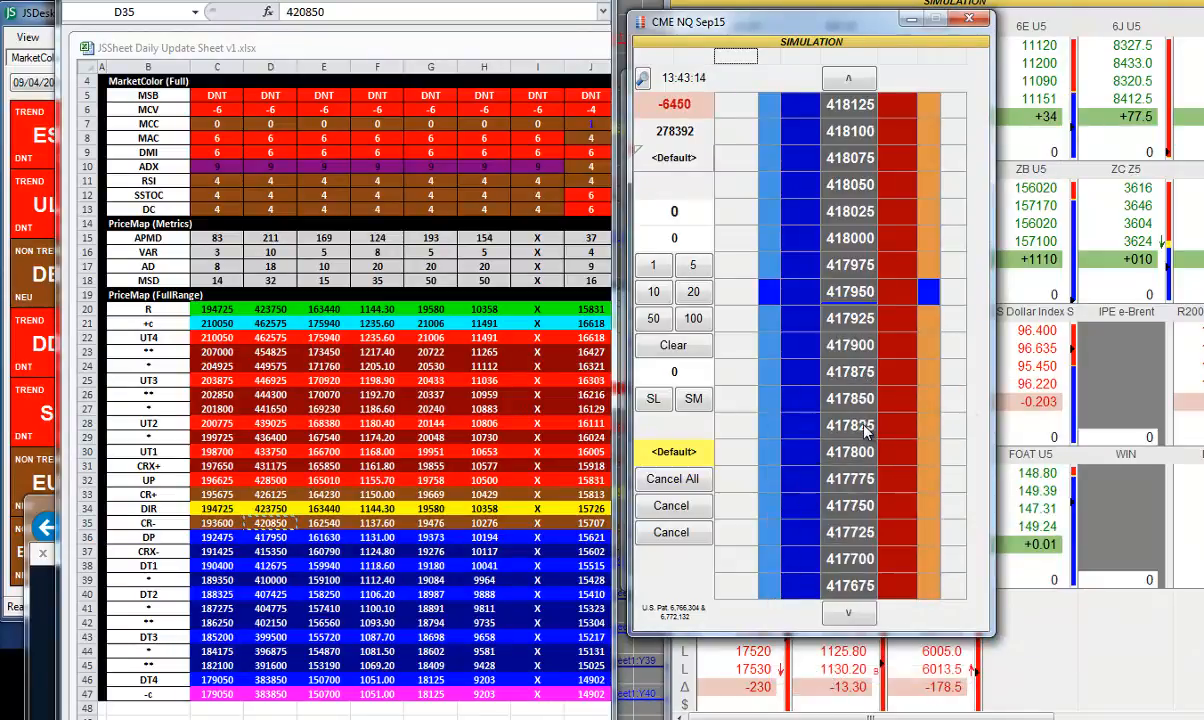
Copy the NQ column's DIR level in D34 and paste it as a link into the NQ MD Trader ladder.
{"action": "scroll", "coordinate": [866, 430], "scroll_direction": "up", "scroll_amount": 3}
{"action": "left_click", "coordinate": [270, 508]}
{"action": "key", "text": "ctrl+c"}
{"action": "right_click", "coordinate": [833, 492]}
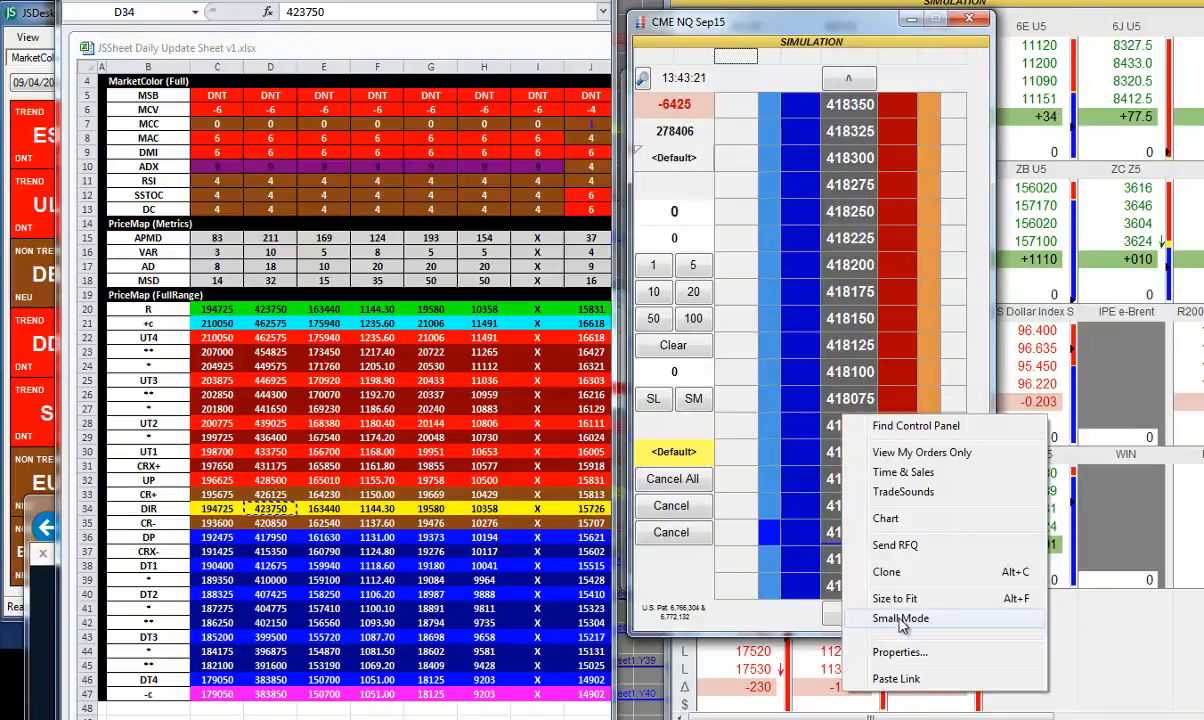
{"action": "left_click", "coordinate": [882, 675]}
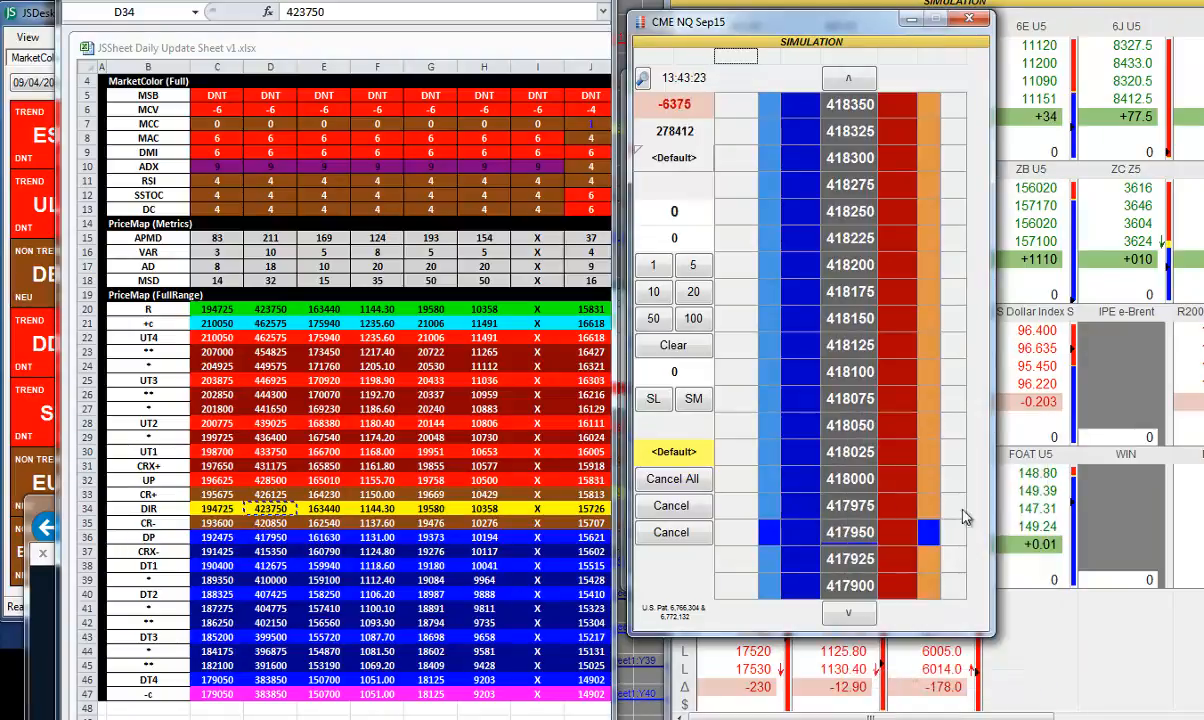
{"action": "right_click", "coordinate": [929, 482]}
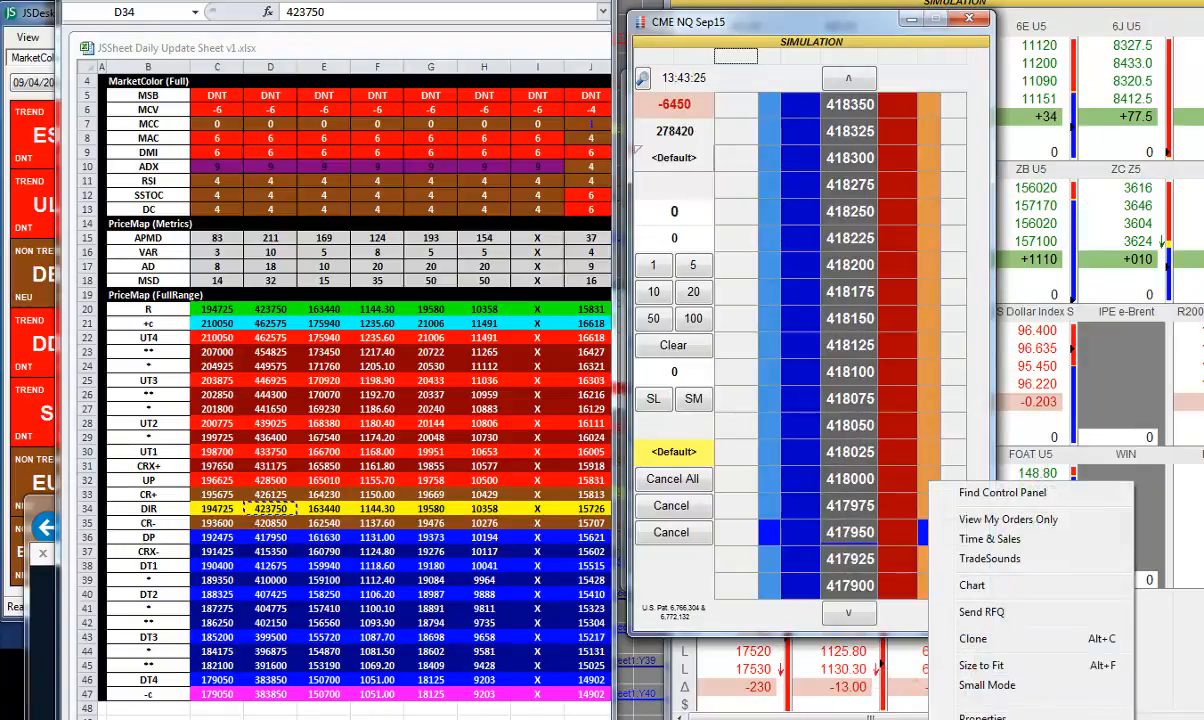
{"action": "left_click", "coordinate": [777, 532]}
{"action": "right_click", "coordinate": [772, 483]}
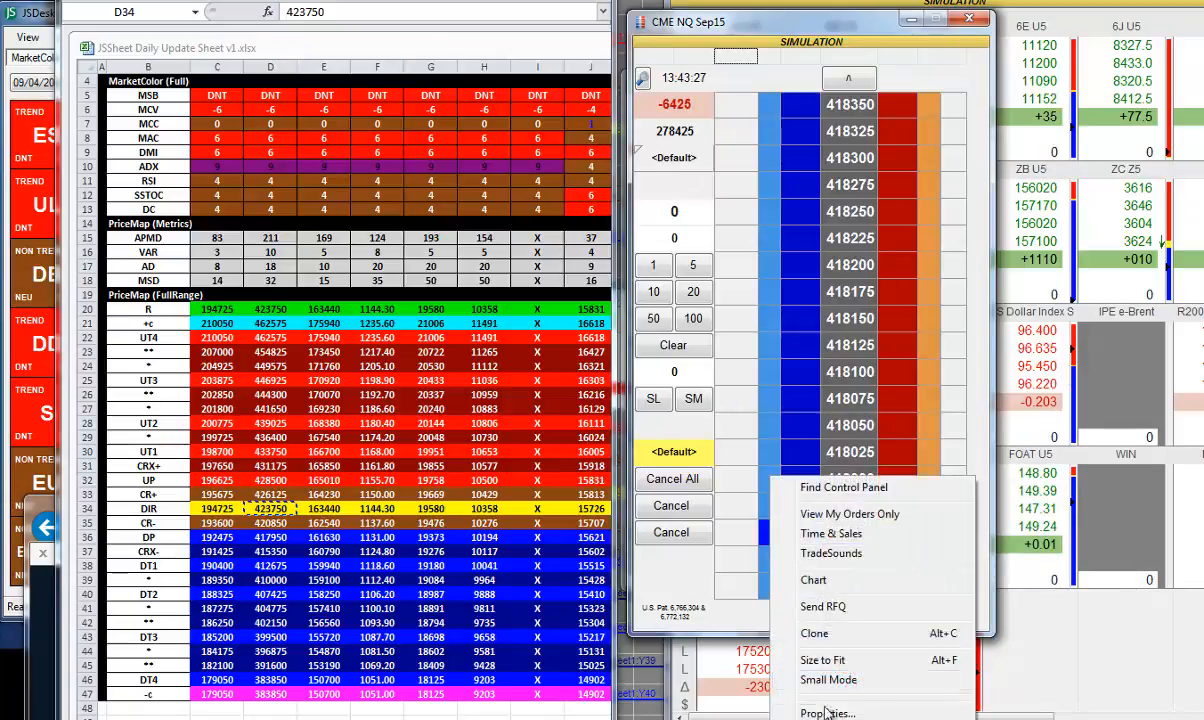
{"action": "key", "text": "Escape"}
Copy the NQ column's R level in D20, paste it as a link into the MD Trader ladder, and view the 423750 price row.
{"action": "left_click", "coordinate": [268, 308]}
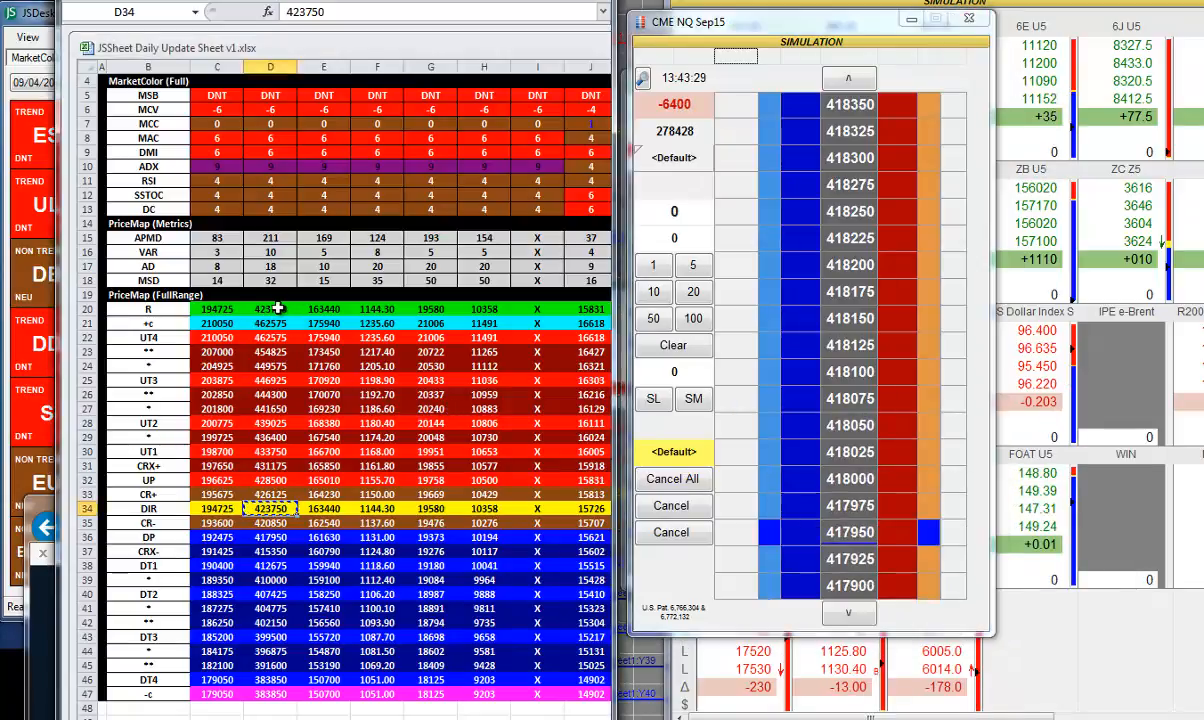
{"action": "right_click", "coordinate": [278, 309]}
{"action": "left_click", "coordinate": [312, 338]}
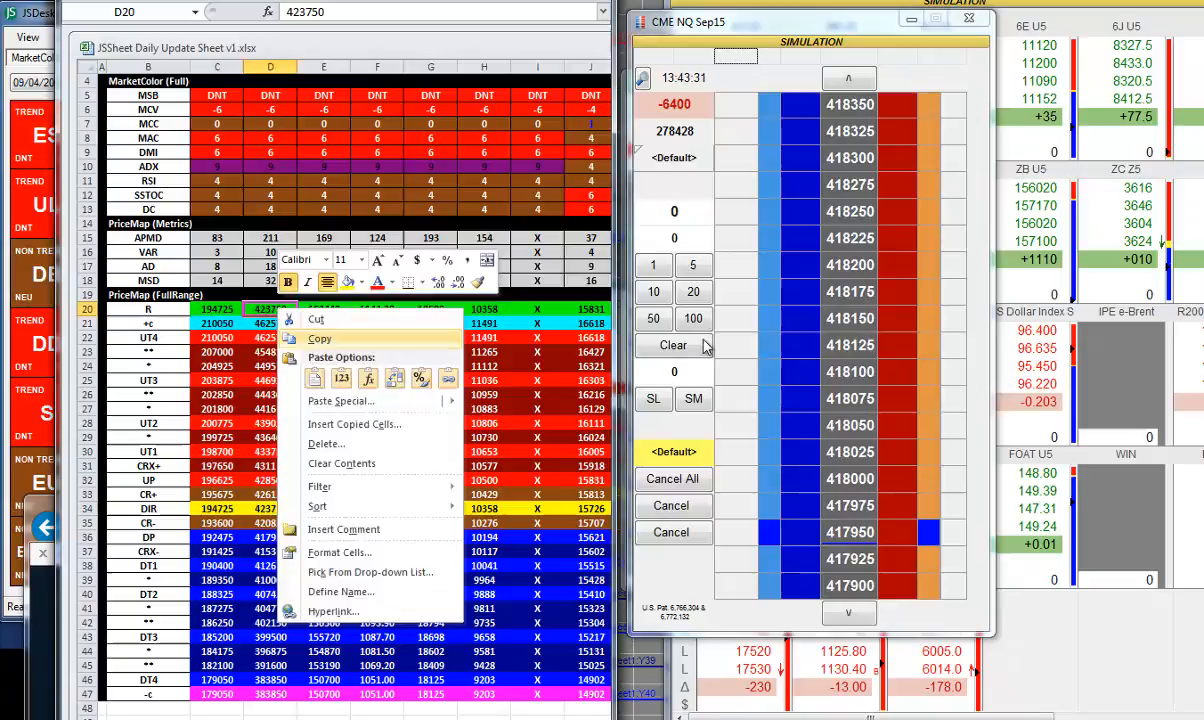
{"action": "left_click", "coordinate": [847, 369]}
{"action": "right_click", "coordinate": [847, 368]}
{"action": "left_click", "coordinate": [913, 630]}
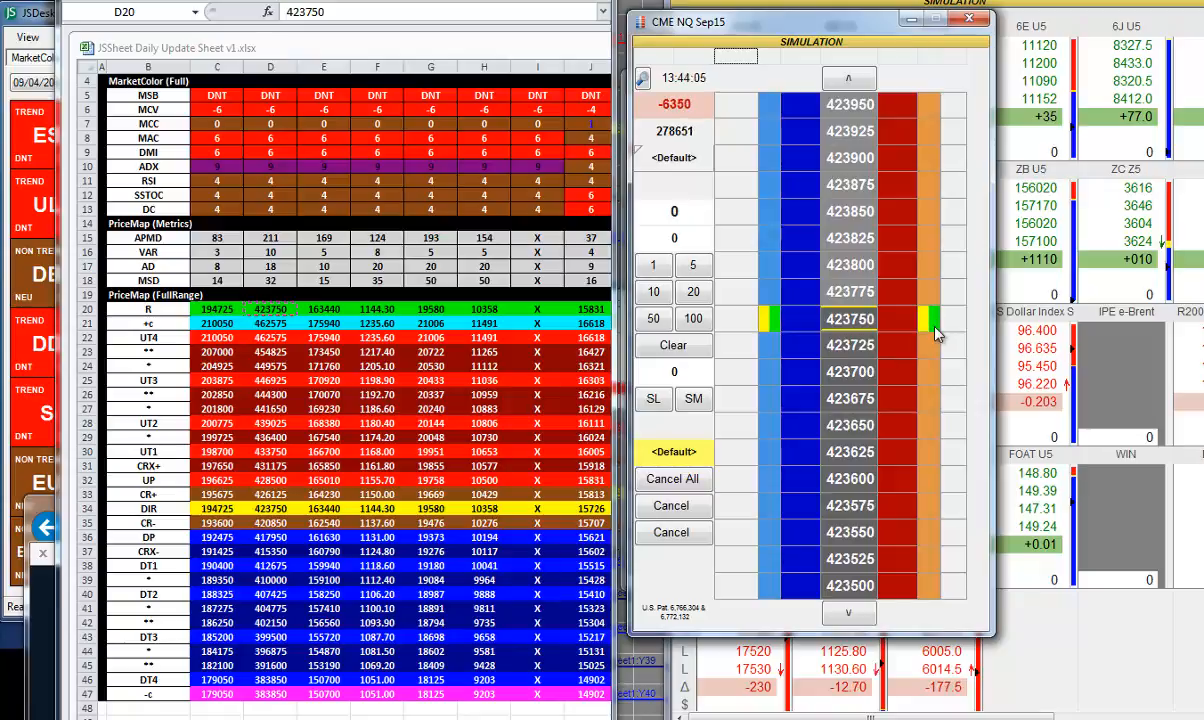
Switch to the X_TRADER main window and save the workspace together with the files for its external links.
{"action": "key", "text": "alt+Tab"}
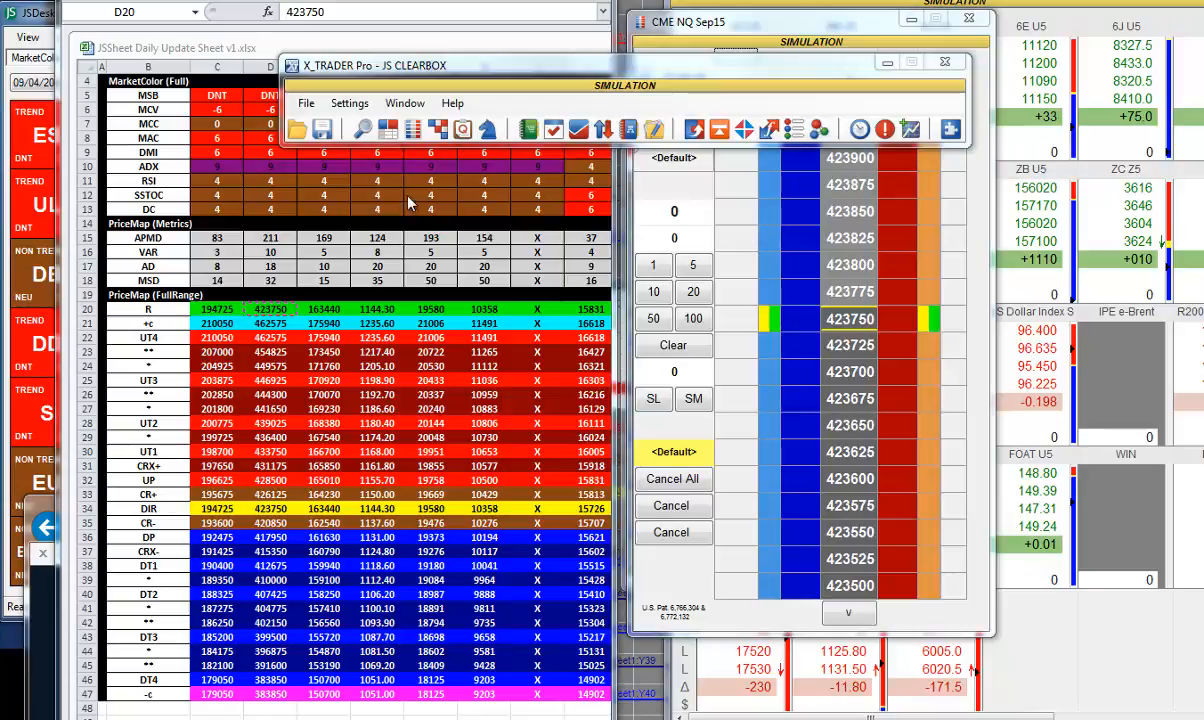
{"action": "left_click", "coordinate": [321, 129]}
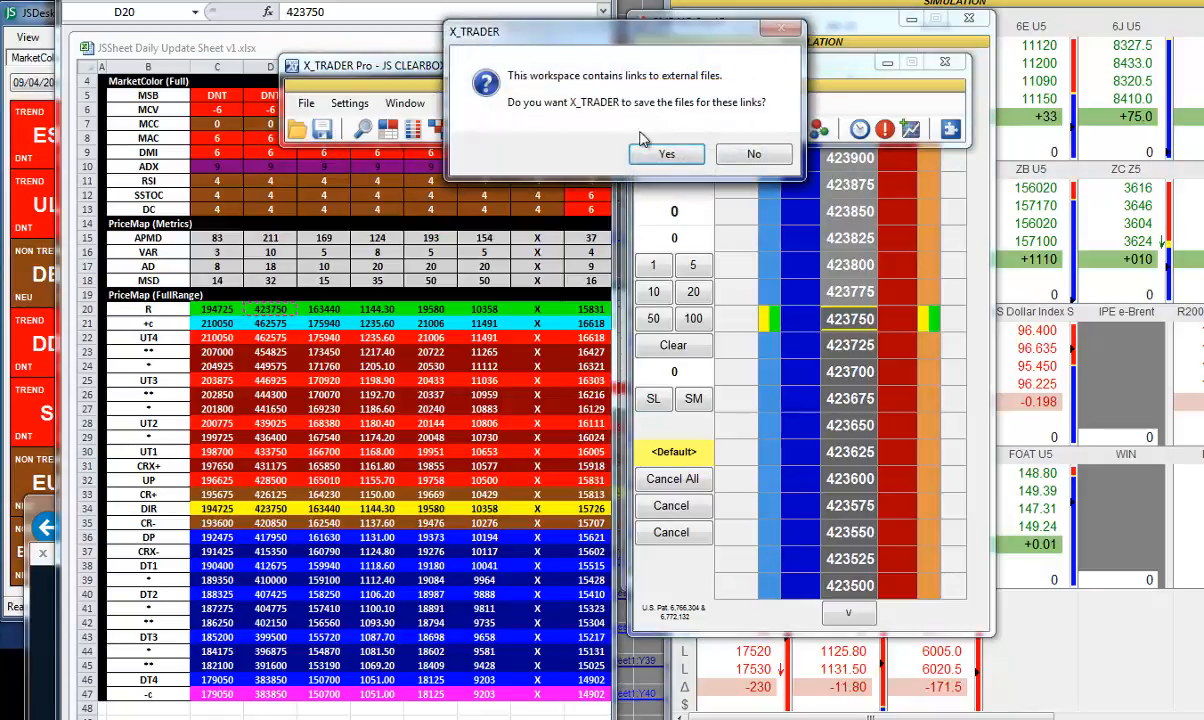
{"action": "left_click", "coordinate": [667, 156]}
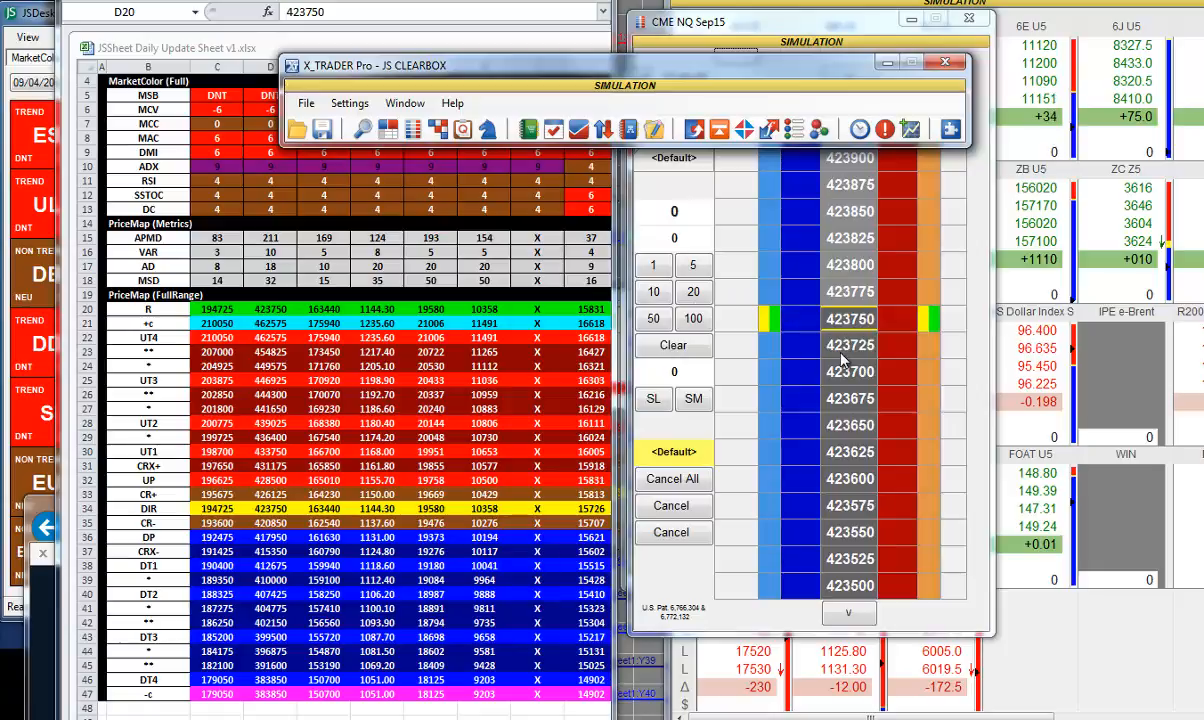
Move the X_TRADER main window out of the way, open the Algo Dashboard, and collapse the expanded algos under AlgoSE.
{"action": "left_click_drag", "start_coordinate": [755, 88], "coordinate": [748, 16]}
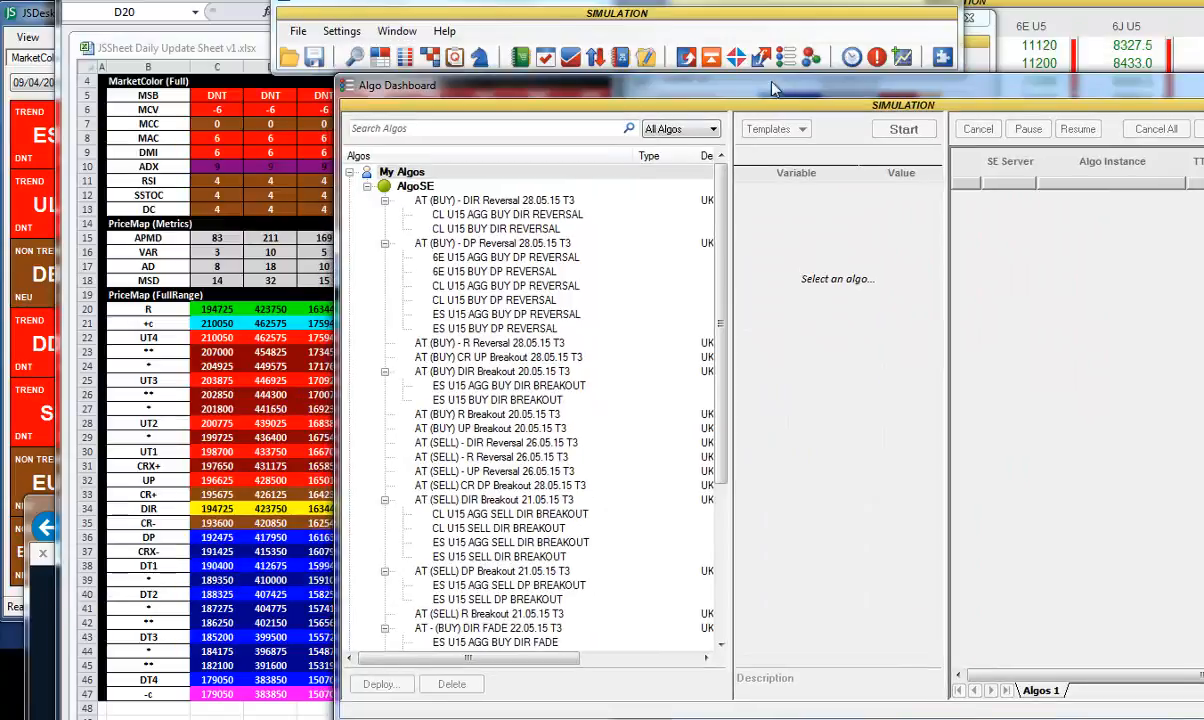
{"action": "left_click", "coordinate": [385, 201]}
{"action": "left_click", "coordinate": [385, 215]}
{"action": "left_click", "coordinate": [385, 257]}
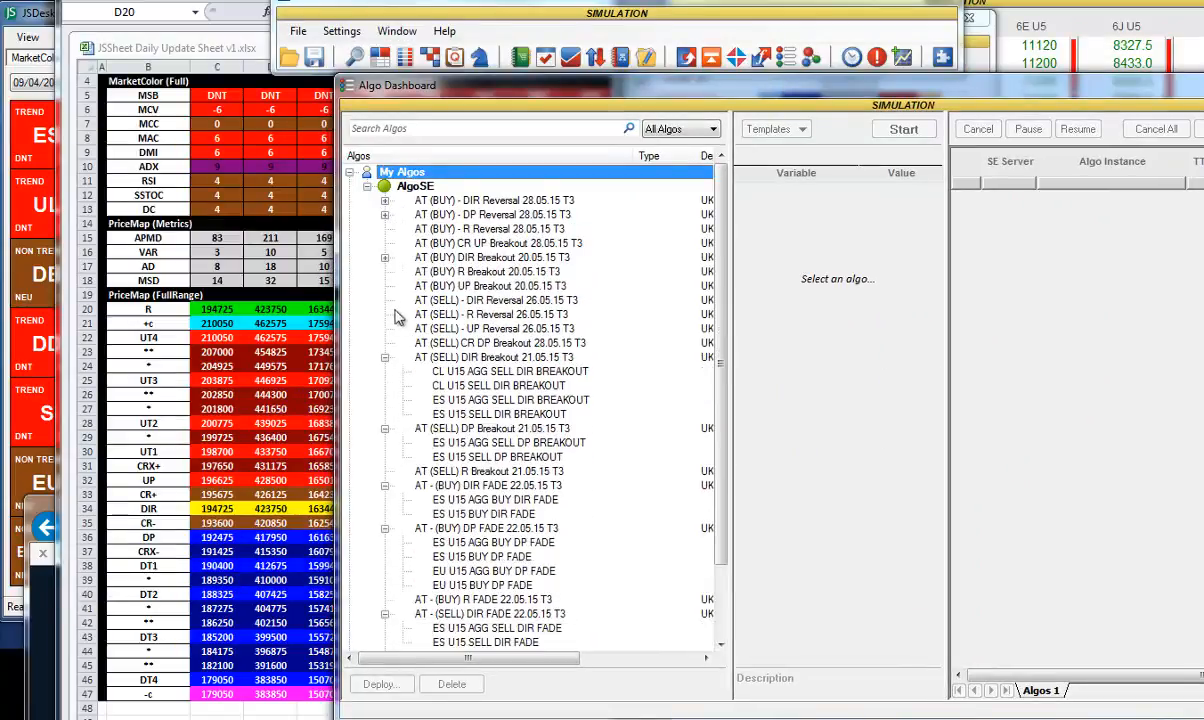
{"action": "left_click", "coordinate": [385, 357]}
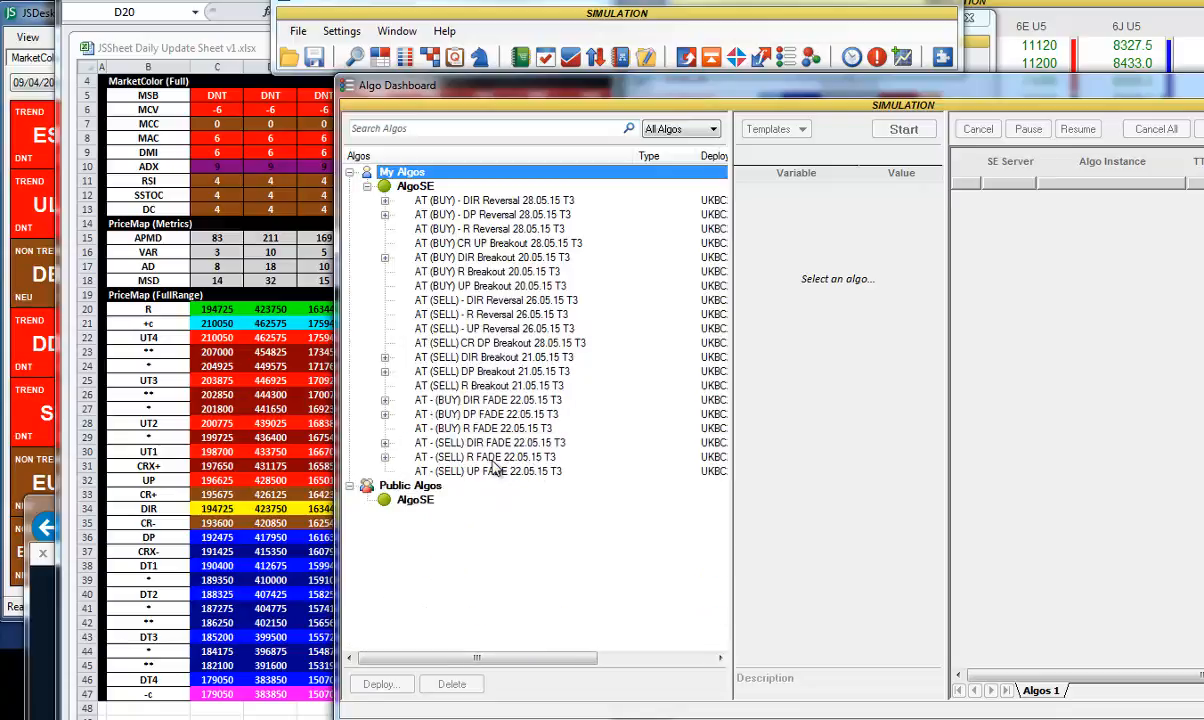
Select the AT - (SELL) R FADE 22.05.15 T3 algo and set its PRODUCT to the CME NQ Sep15 future.
{"action": "left_click", "coordinate": [494, 457]}
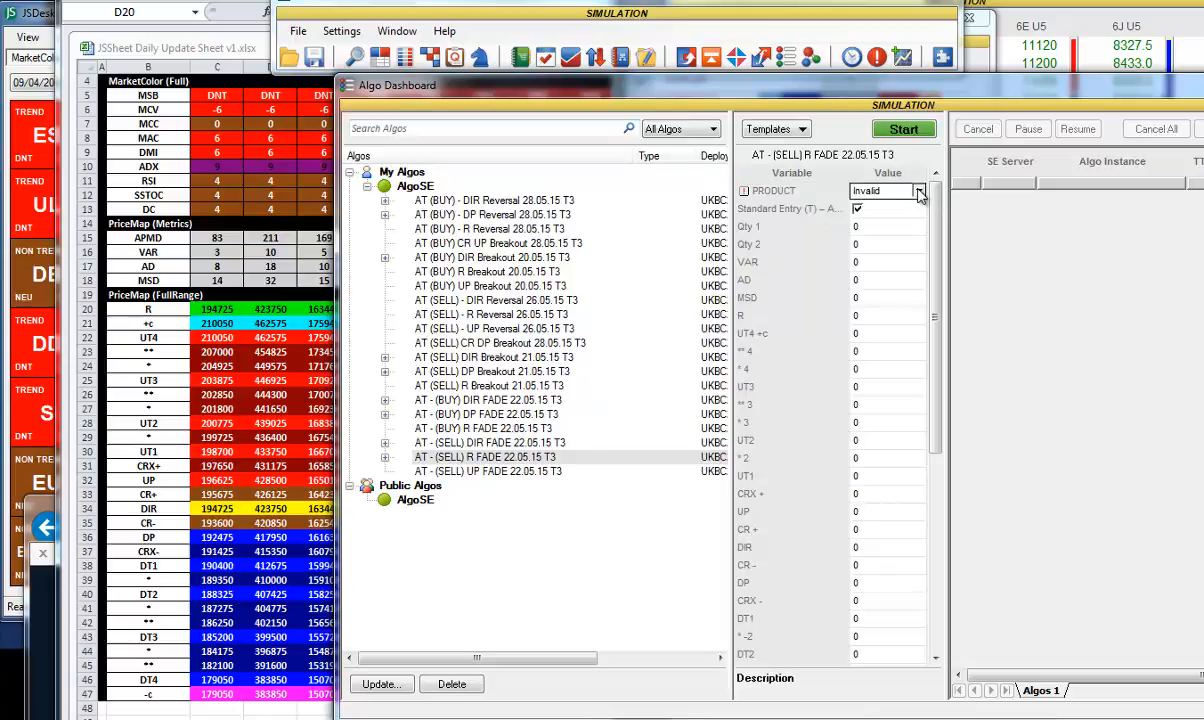
{"action": "left_click", "coordinate": [919, 195]}
{"action": "scroll", "coordinate": [760, 318], "scroll_direction": "down", "scroll_amount": 2}
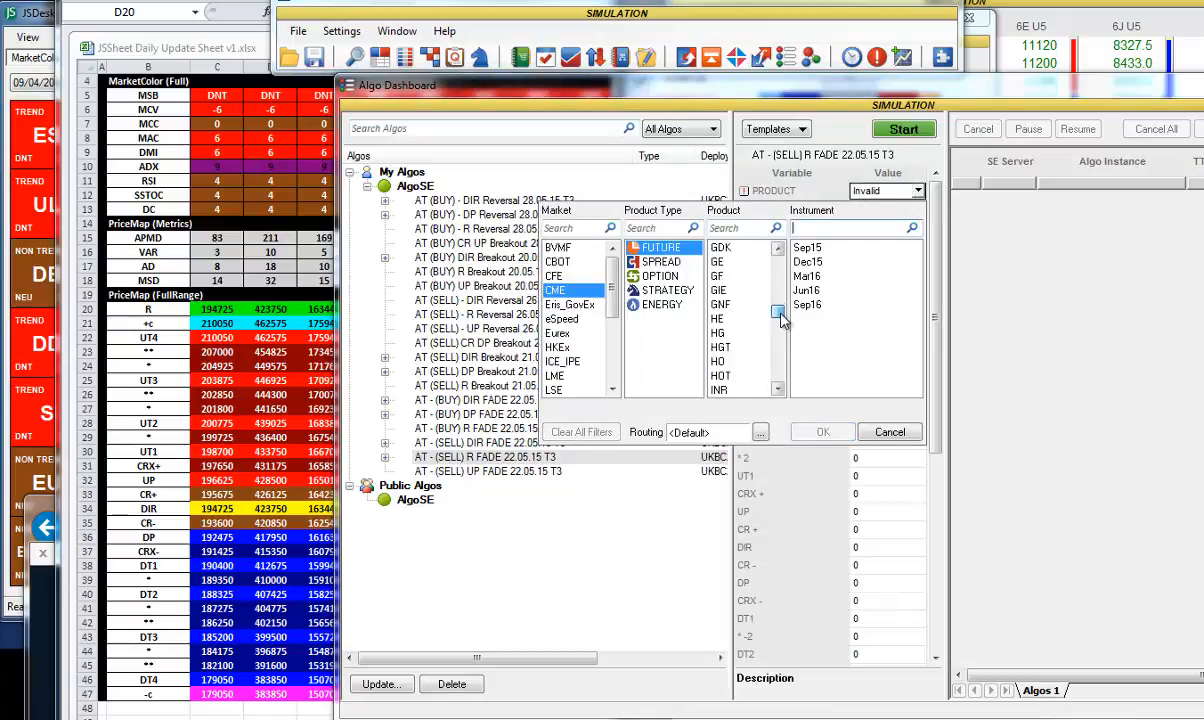
{"action": "left_click_drag", "start_coordinate": [781, 318], "coordinate": [785, 340]}
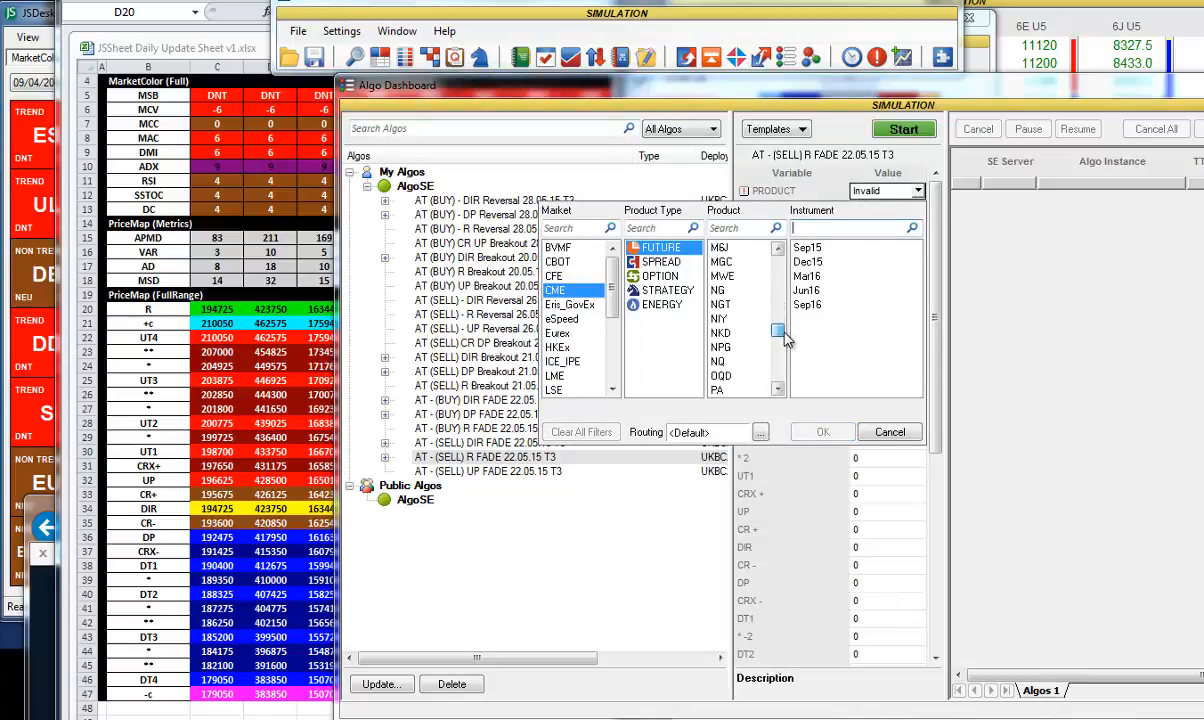
{"action": "left_click", "coordinate": [718, 361]}
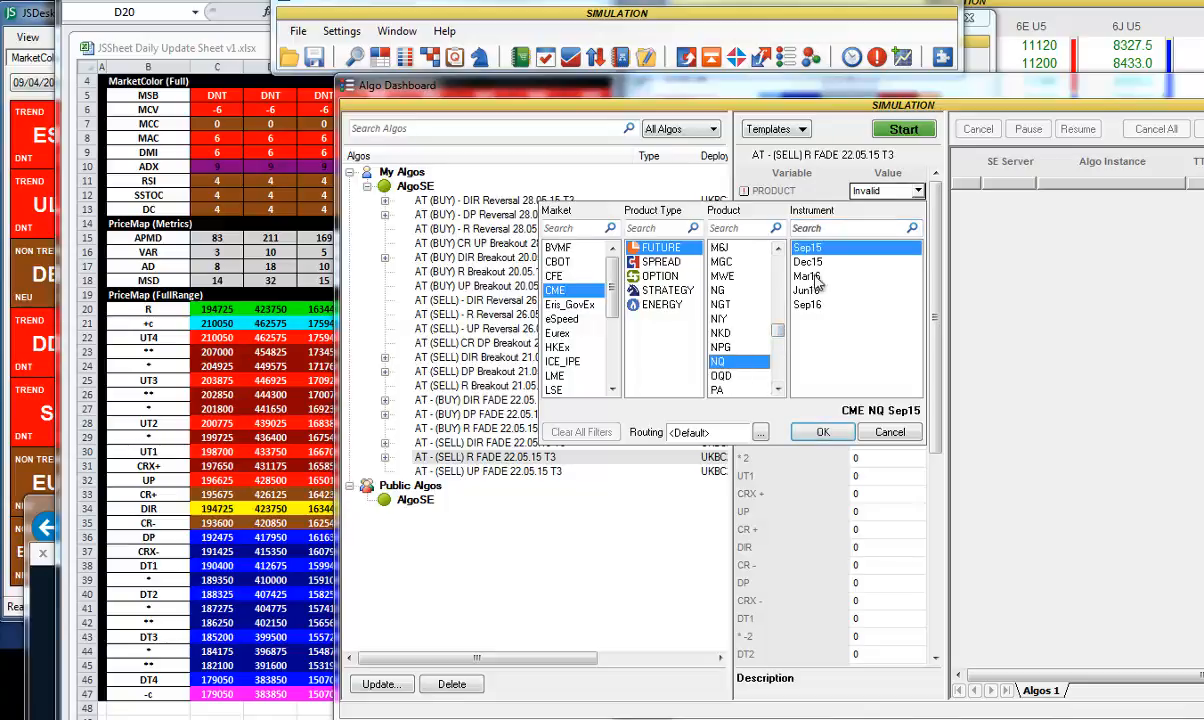
{"action": "left_click", "coordinate": [826, 432]}
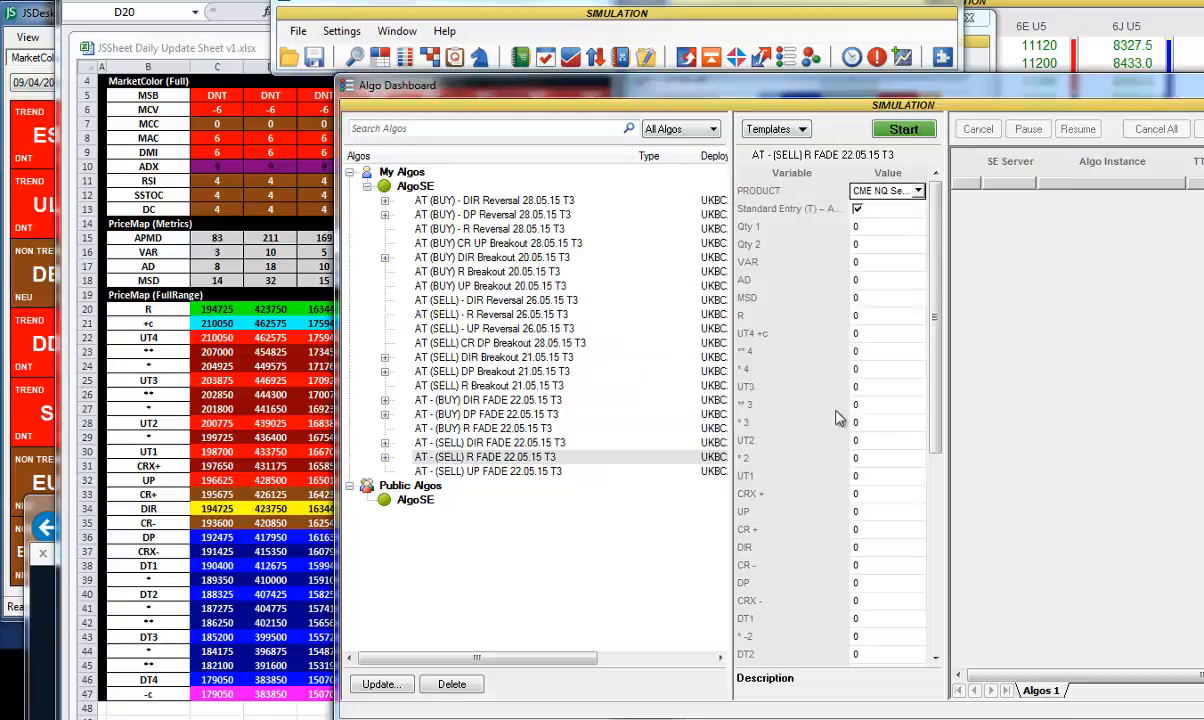
Set both Qty 1 and Qty 2 of the R FADE algo to 5.
{"action": "left_click_drag", "start_coordinate": [866, 94], "coordinate": [878, 94]}
{"action": "left_click", "coordinate": [888, 227]}
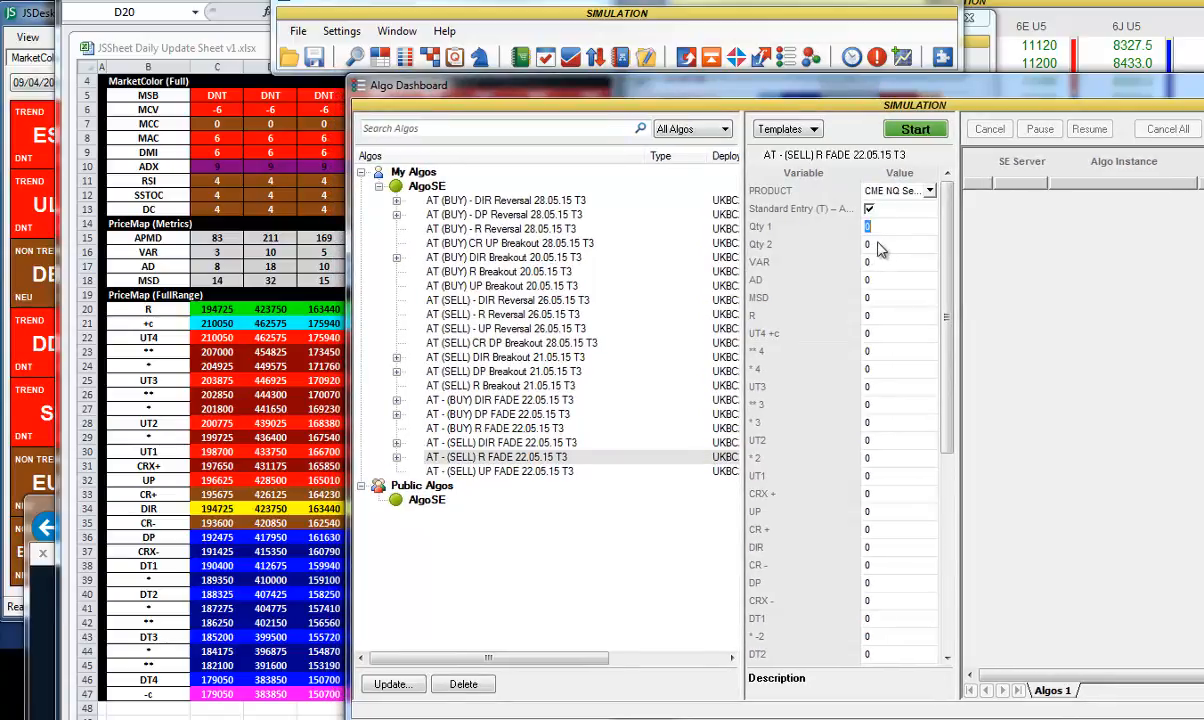
{"action": "type", "text": "5"}
{"action": "key", "text": "Tab"}
{"action": "type", "text": "5"}
Copy the NQ column's VAR metric in D16 and paste it as a link into the algo's VAR variable.
{"action": "left_click", "coordinate": [252, 250]}
{"action": "left_click", "coordinate": [266, 250]}
{"action": "right_click", "coordinate": [268, 250]}
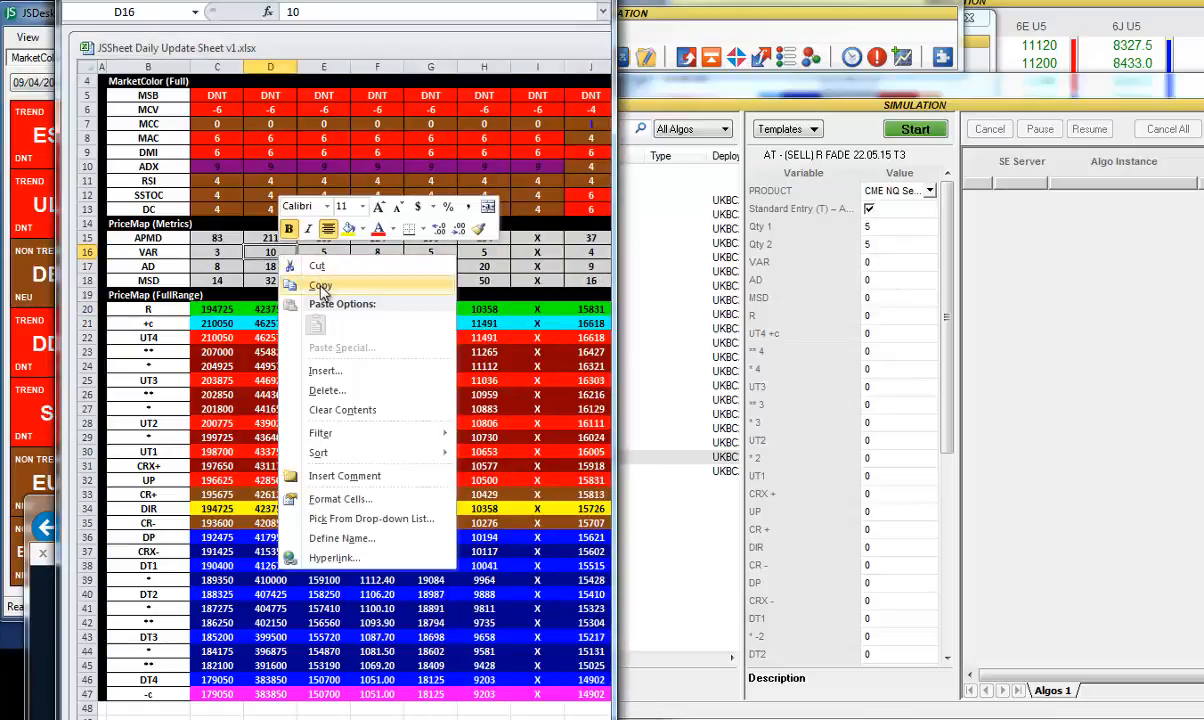
{"action": "left_click", "coordinate": [320, 287]}
{"action": "left_click", "coordinate": [872, 262]}
{"action": "right_click", "coordinate": [908, 263]}
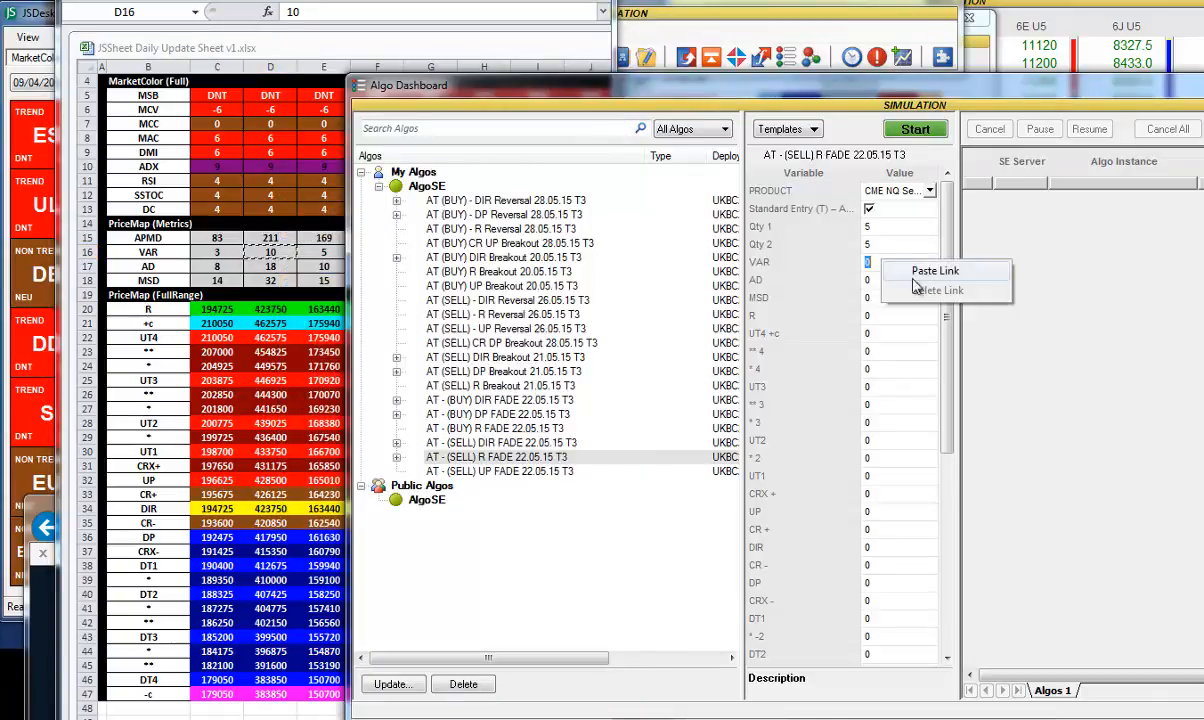
{"action": "left_click", "coordinate": [934, 276]}
Copy the NQ column's AD metric in D17 and paste it as a link into the algo's AD variable.
{"action": "left_click", "coordinate": [285, 262]}
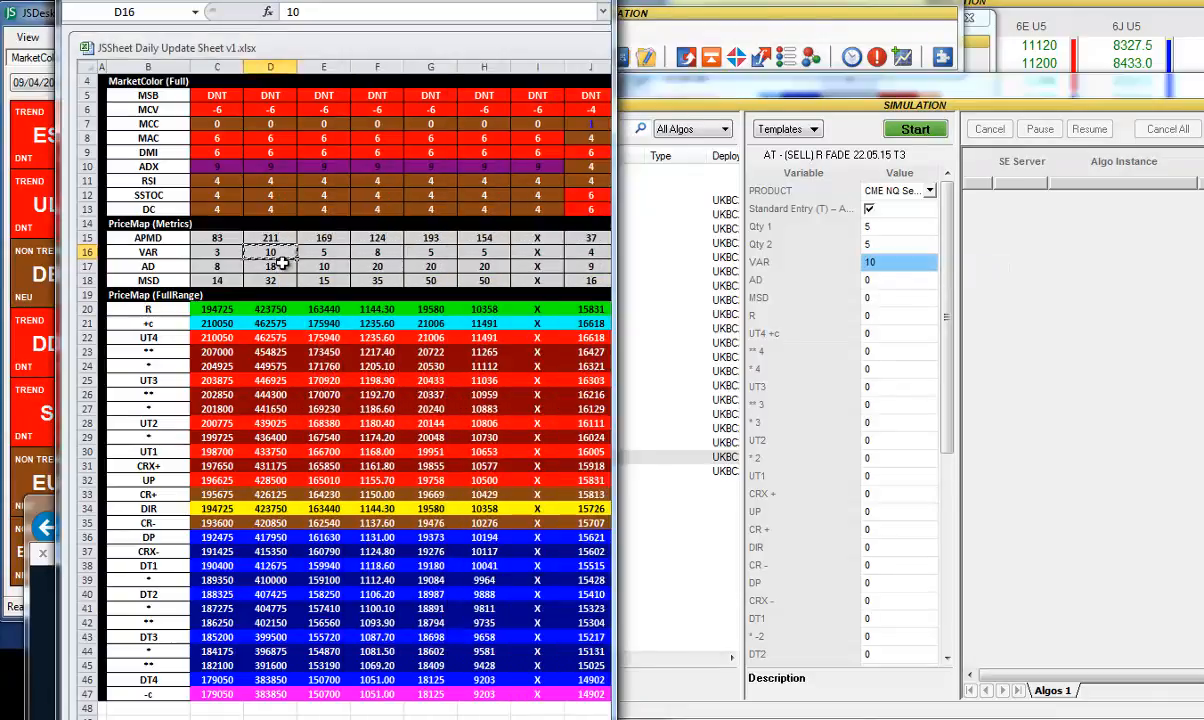
{"action": "left_click", "coordinate": [270, 266]}
{"action": "right_click", "coordinate": [272, 266]}
{"action": "left_click", "coordinate": [320, 300]}
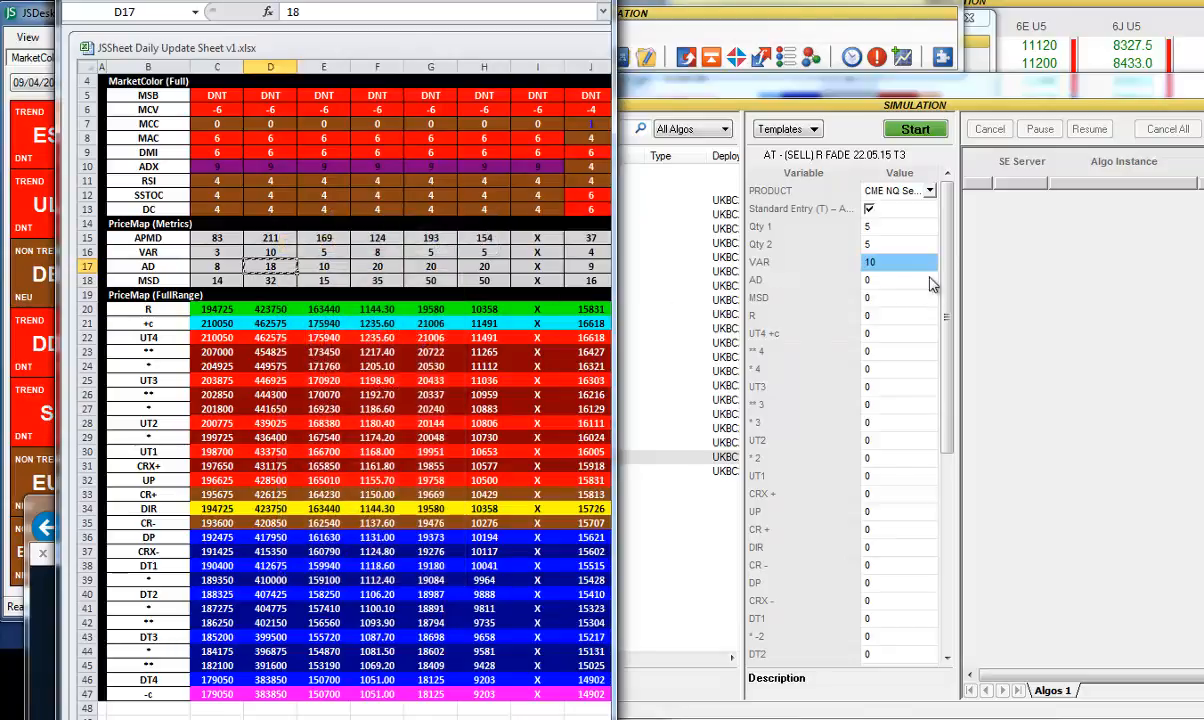
{"action": "left_click", "coordinate": [846, 268]}
{"action": "right_click", "coordinate": [916, 283]}
{"action": "left_click", "coordinate": [934, 292]}
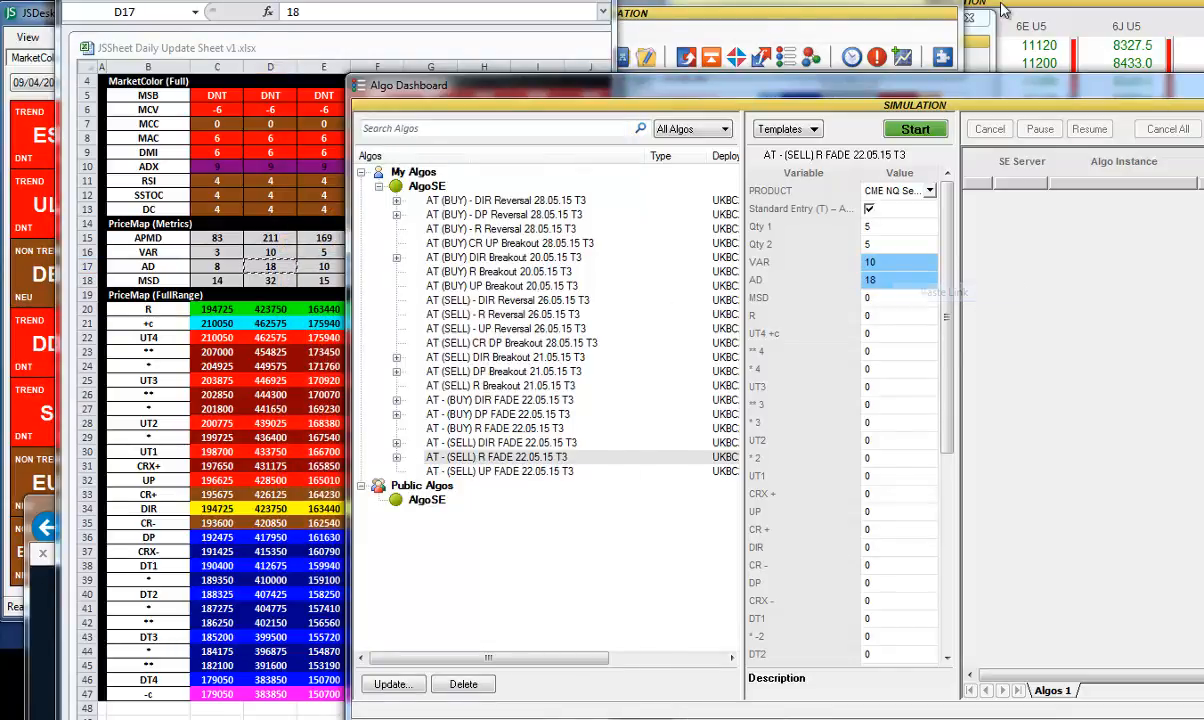
Copy the NQ column's MSD metric in D18 and paste it as a link into the algo's MSD variable.
{"action": "left_click", "coordinate": [270, 280]}
{"action": "right_click", "coordinate": [274, 281]}
{"action": "left_click", "coordinate": [316, 316]}
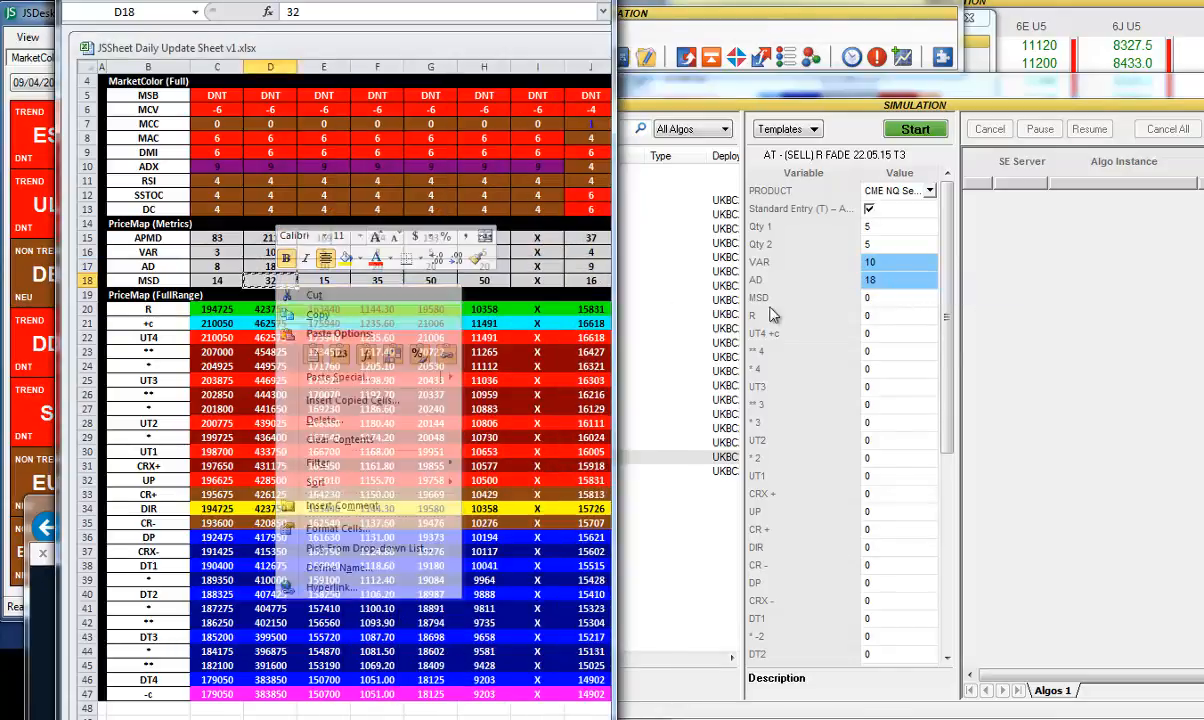
{"action": "left_click", "coordinate": [873, 299]}
{"action": "right_click", "coordinate": [873, 299]}
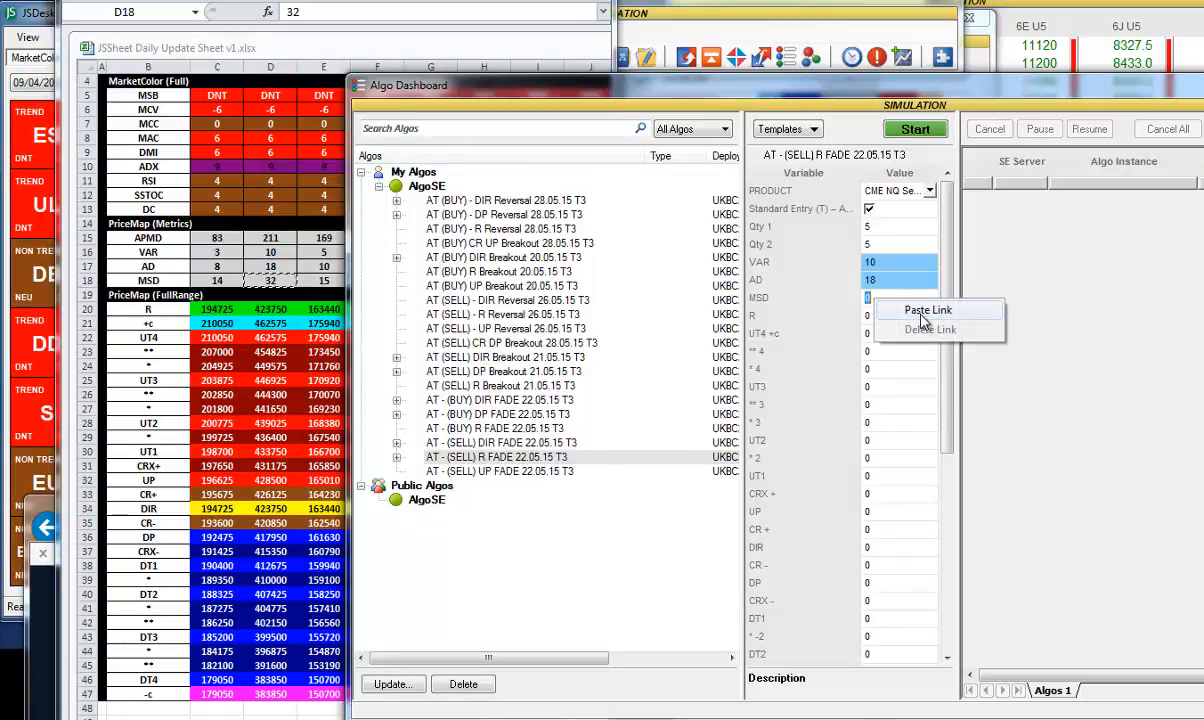
{"action": "left_click", "coordinate": [862, 292]}
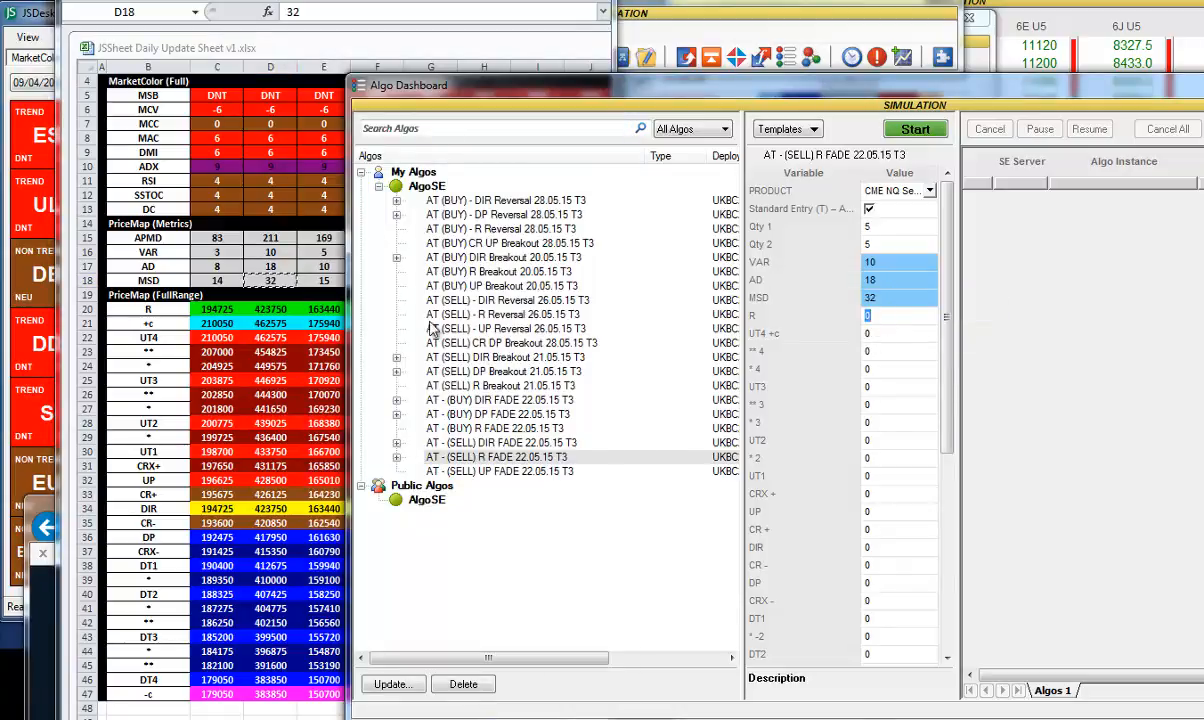
Copy the NQ column's R level in D20 and paste it as a link into the algo's R variable.
{"action": "left_click", "coordinate": [269, 309]}
{"action": "right_click", "coordinate": [269, 309]}
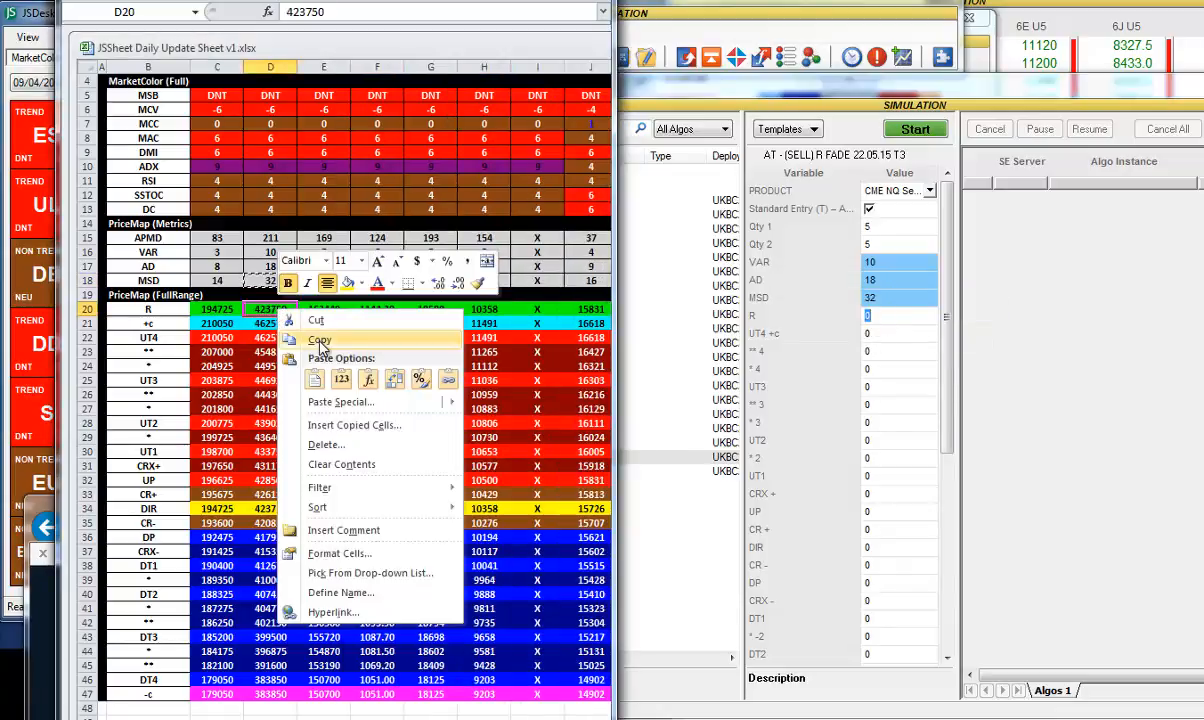
{"action": "left_click", "coordinate": [316, 343]}
{"action": "left_click", "coordinate": [851, 324]}
{"action": "right_click", "coordinate": [855, 318]}
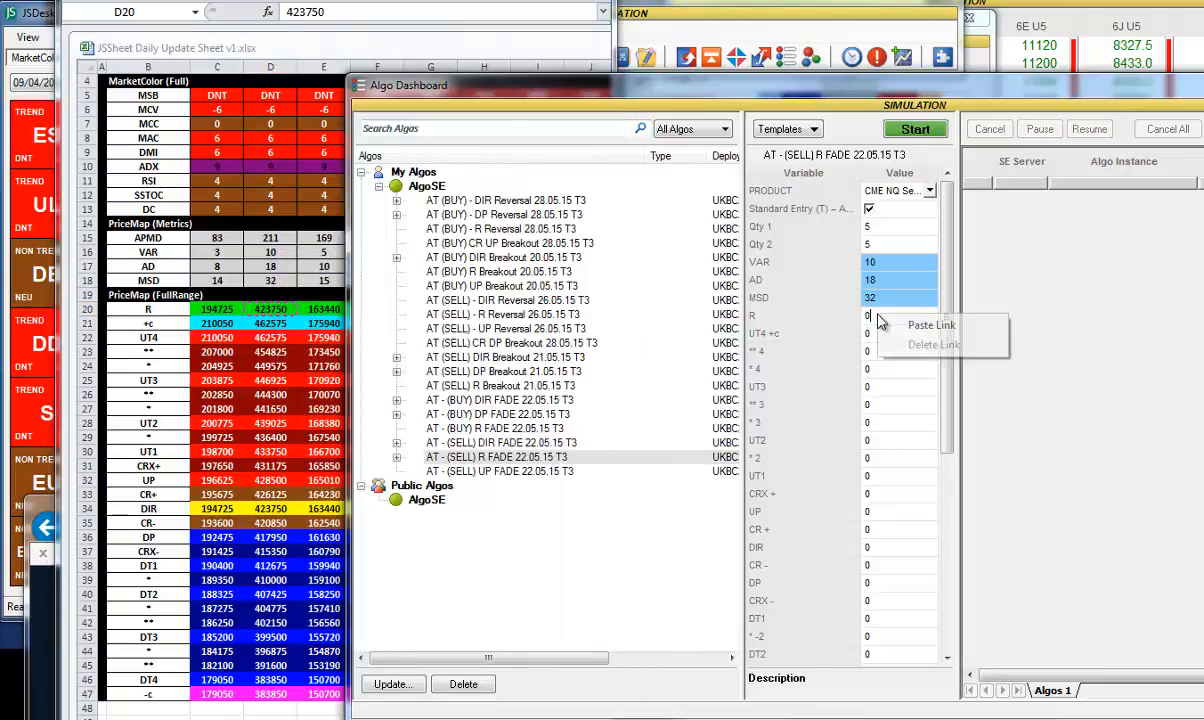
{"action": "left_click", "coordinate": [885, 322]}
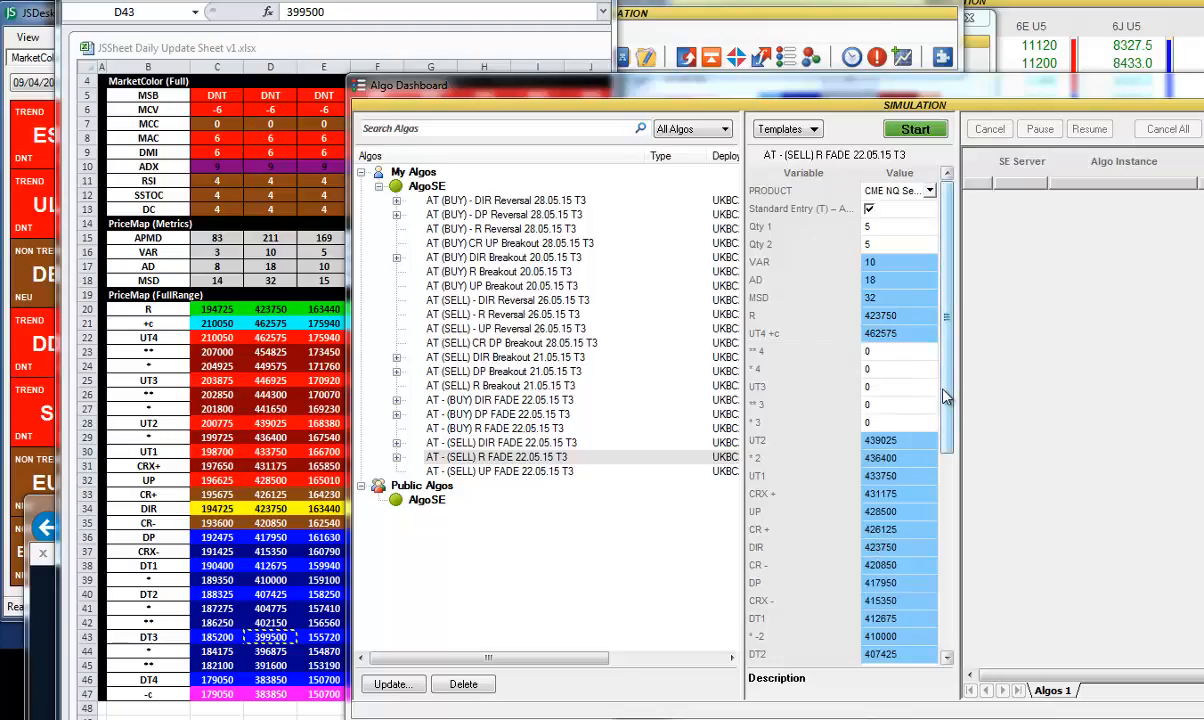
Review the algo's linked levels and time and loss settings, and save the variables as a template named NQ U15 SELL R FADE.
{"action": "left_click_drag", "start_coordinate": [949, 399], "coordinate": [950, 438]}
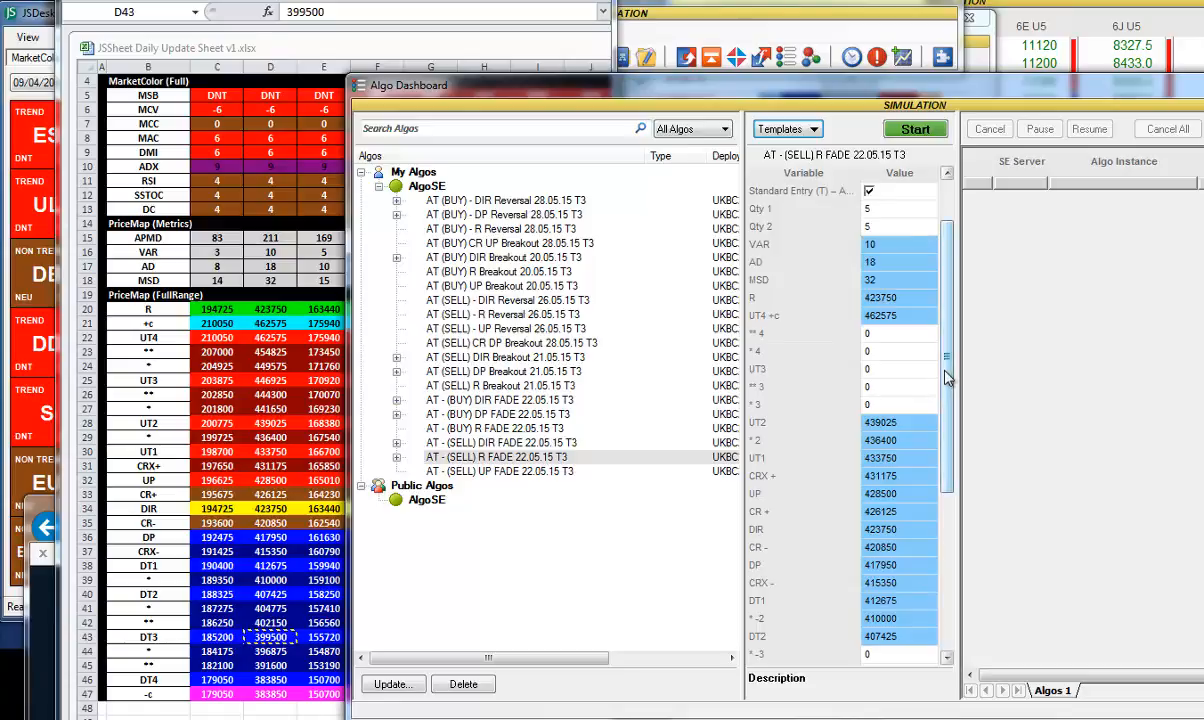
{"action": "scroll", "coordinate": [925, 376], "scroll_direction": "down", "scroll_amount": 3}
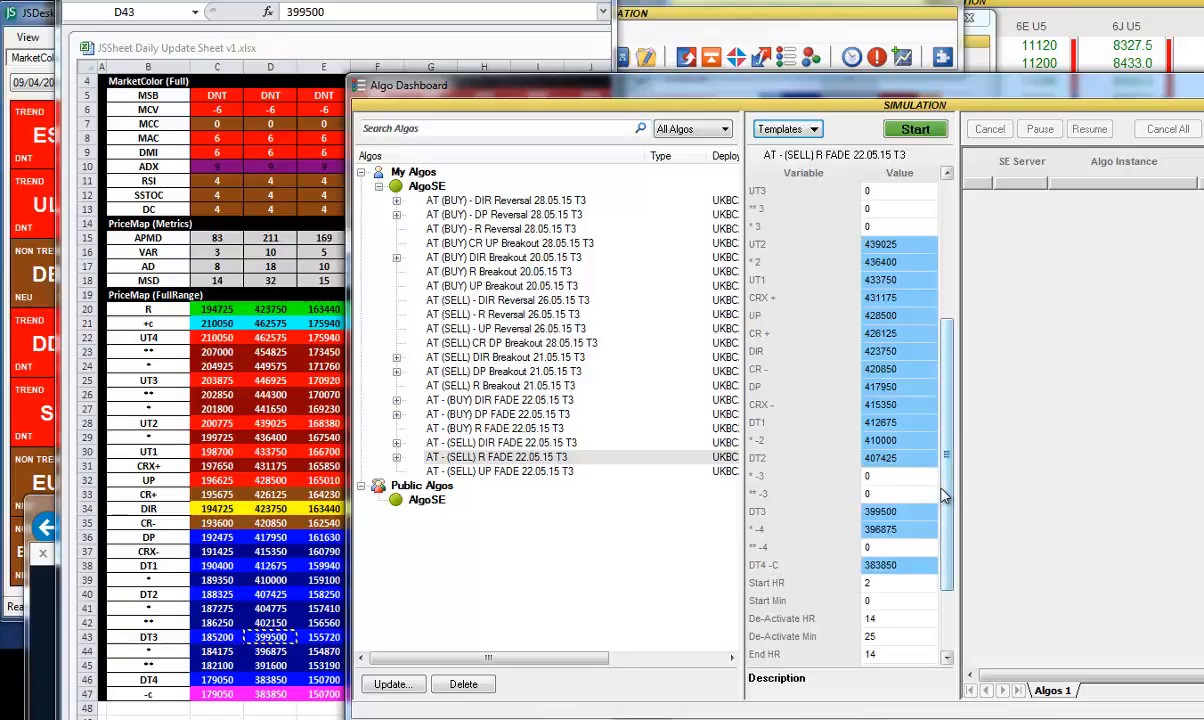
{"action": "scroll", "coordinate": [950, 500], "scroll_direction": "down", "scroll_amount": 2}
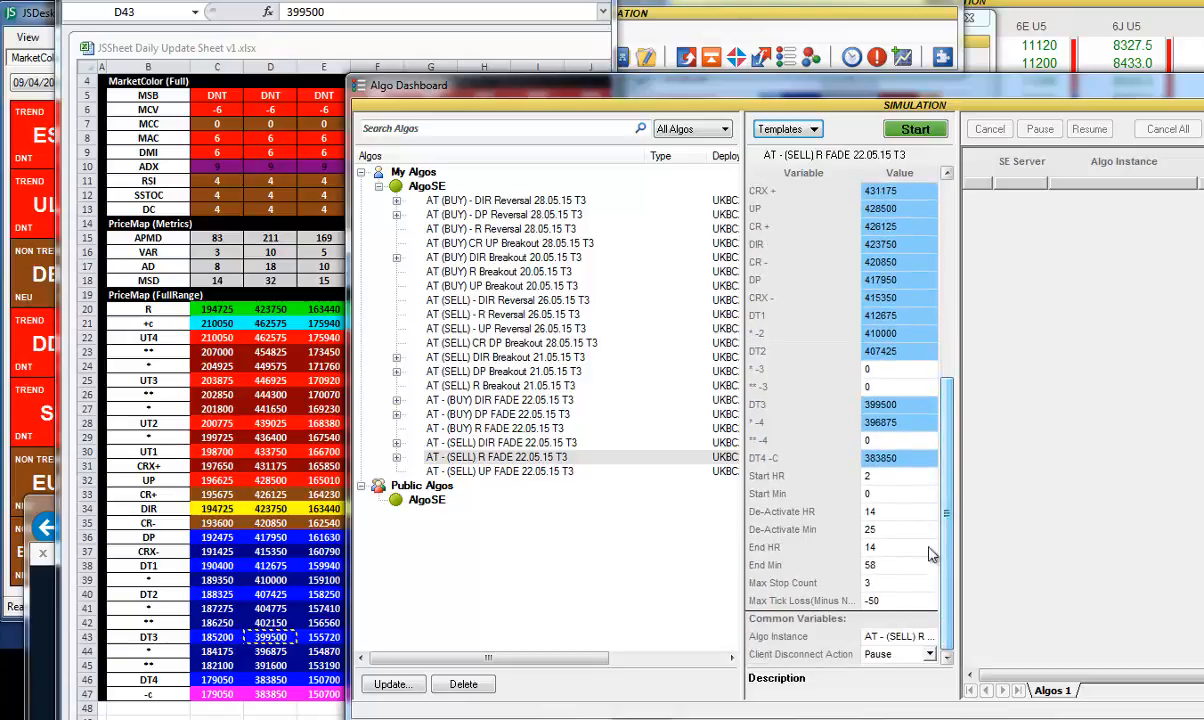
{"action": "left_click", "coordinate": [868, 476]}
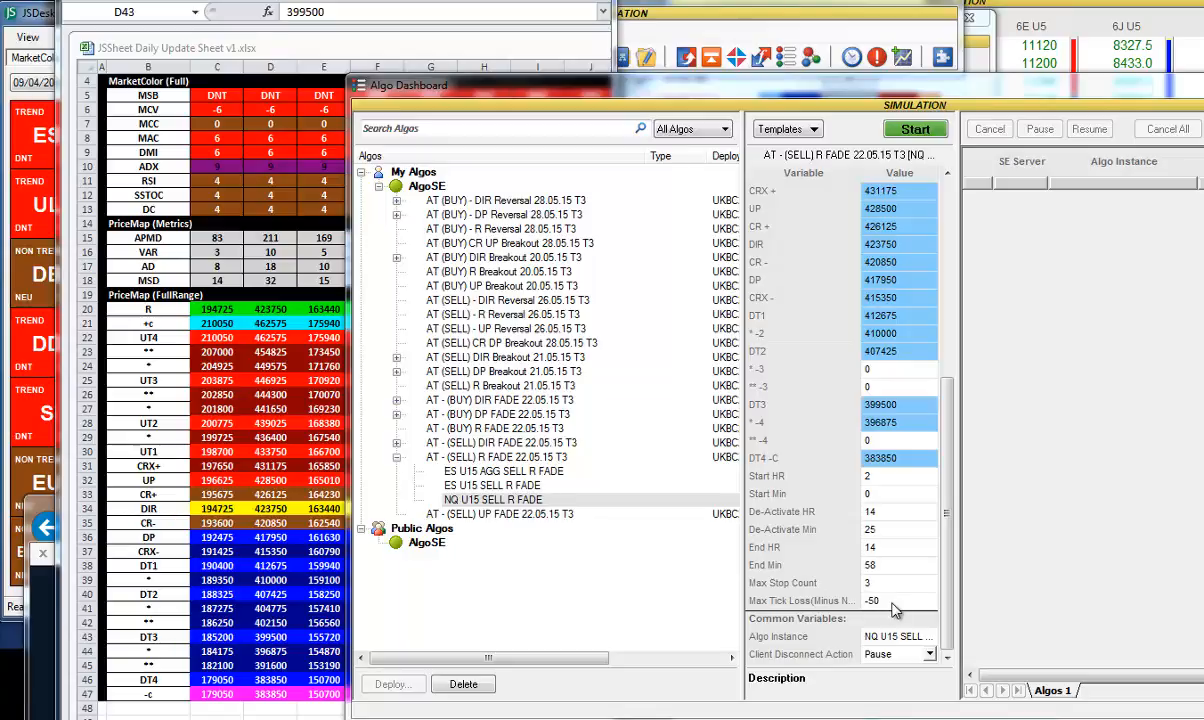
{"action": "scroll", "coordinate": [951, 540], "scroll_direction": "up", "scroll_amount": 10}
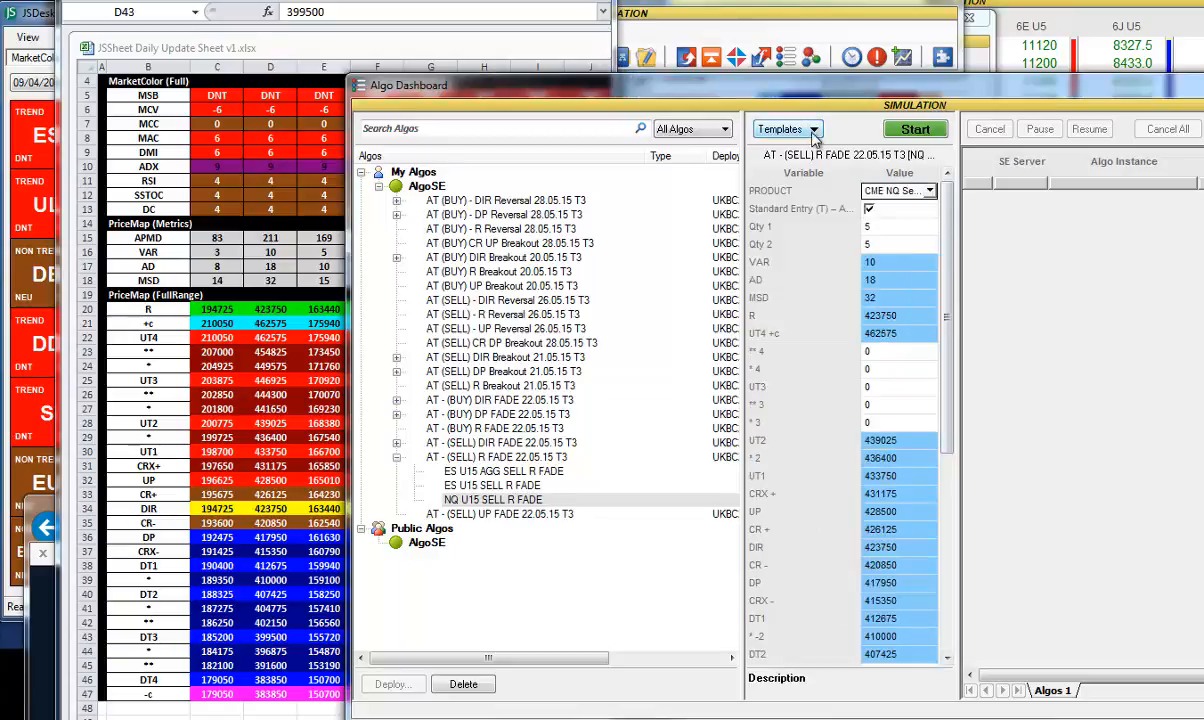
{"action": "left_click", "coordinate": [788, 129]}
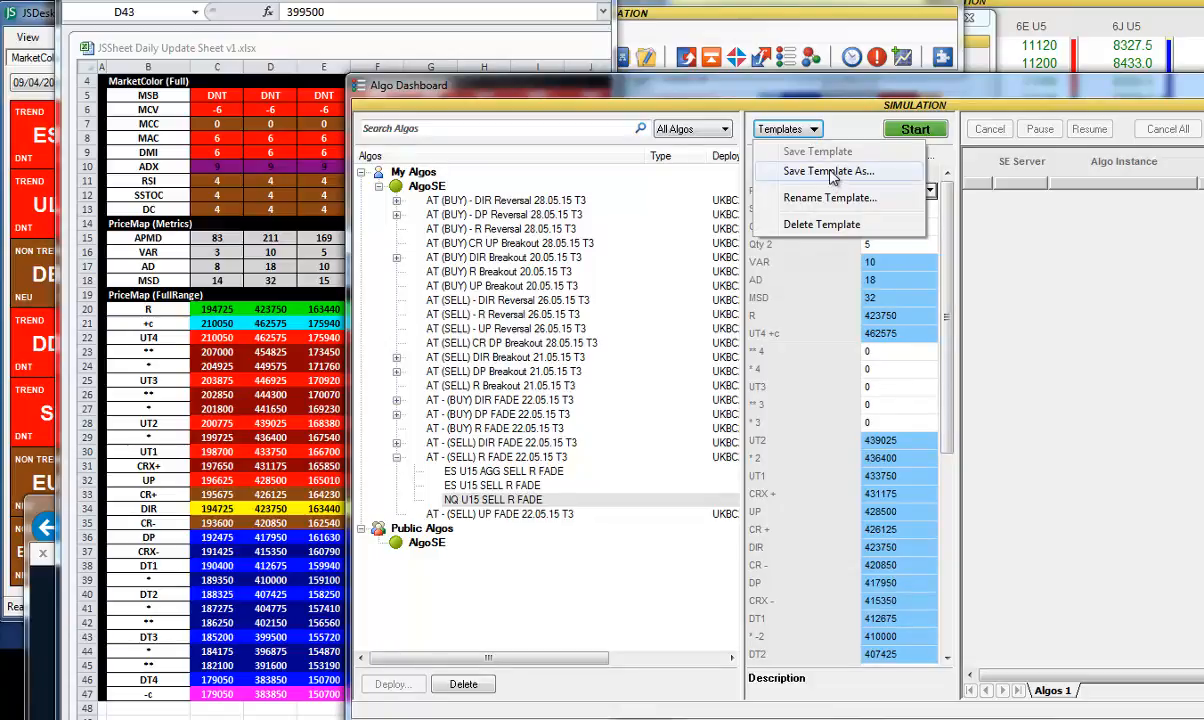
{"action": "left_click", "coordinate": [830, 172]}
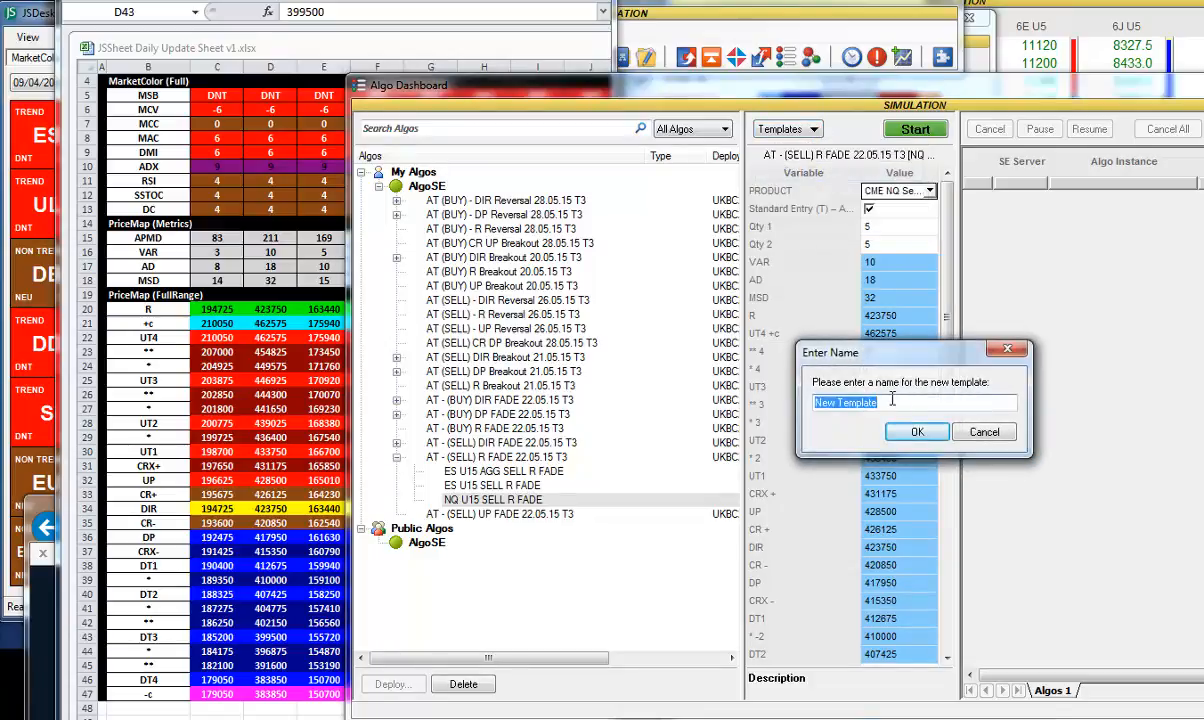
{"action": "type", "text": "NQ U15"}
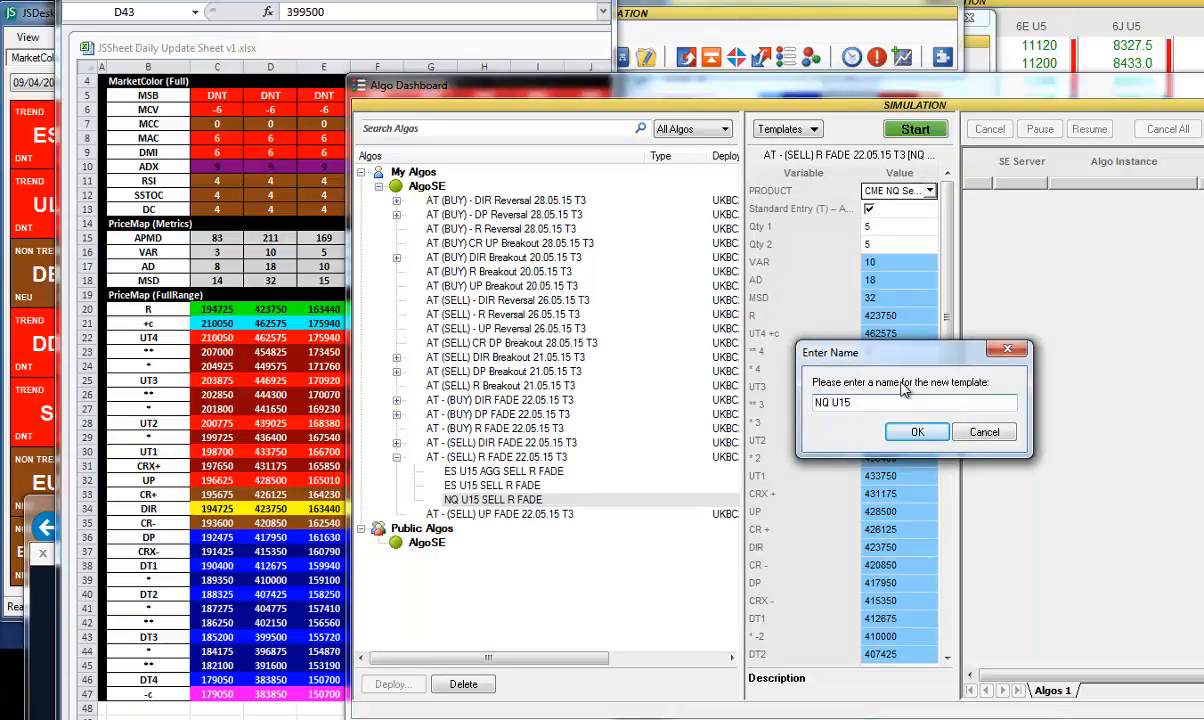
{"action": "type", "text": " SELL R FADE"}
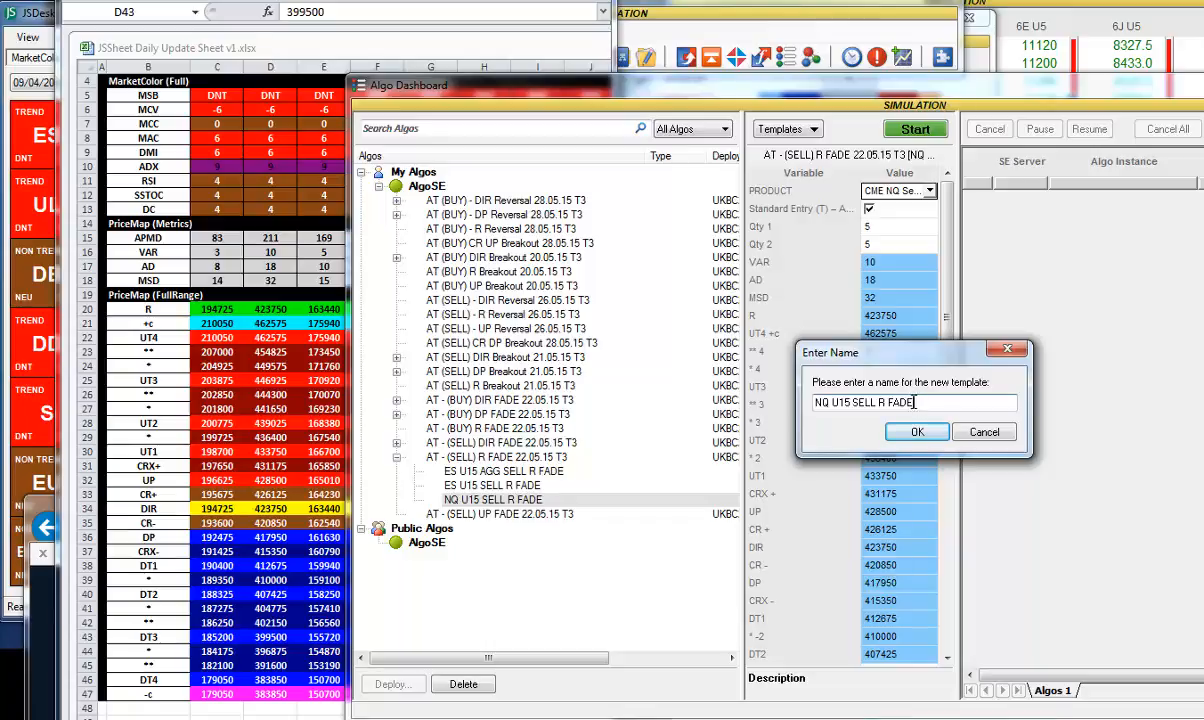
{"action": "left_click", "coordinate": [900, 431]}
Turn off Standard Entry and save the variables as a new template named NQ U15 SELL R FADE AGG.
{"action": "left_click", "coordinate": [869, 209]}
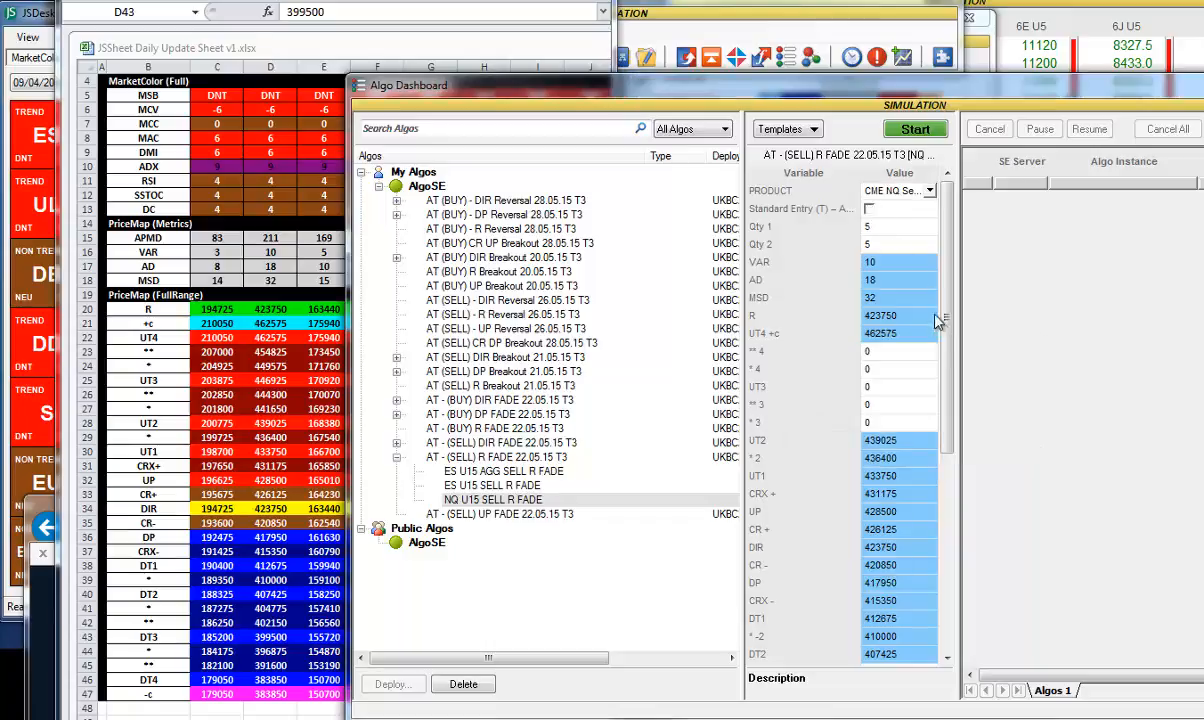
{"action": "left_click", "coordinate": [815, 131]}
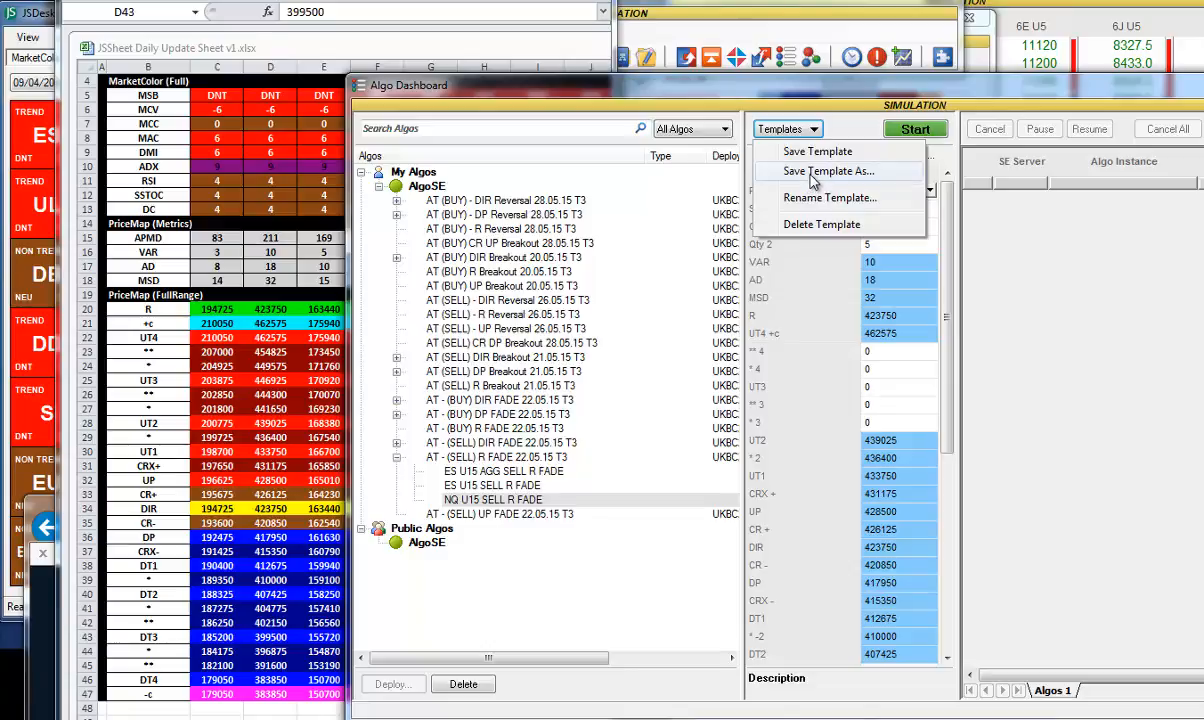
{"action": "left_click", "coordinate": [800, 172]}
{"action": "type", "text": "NQ U15 SELL "}
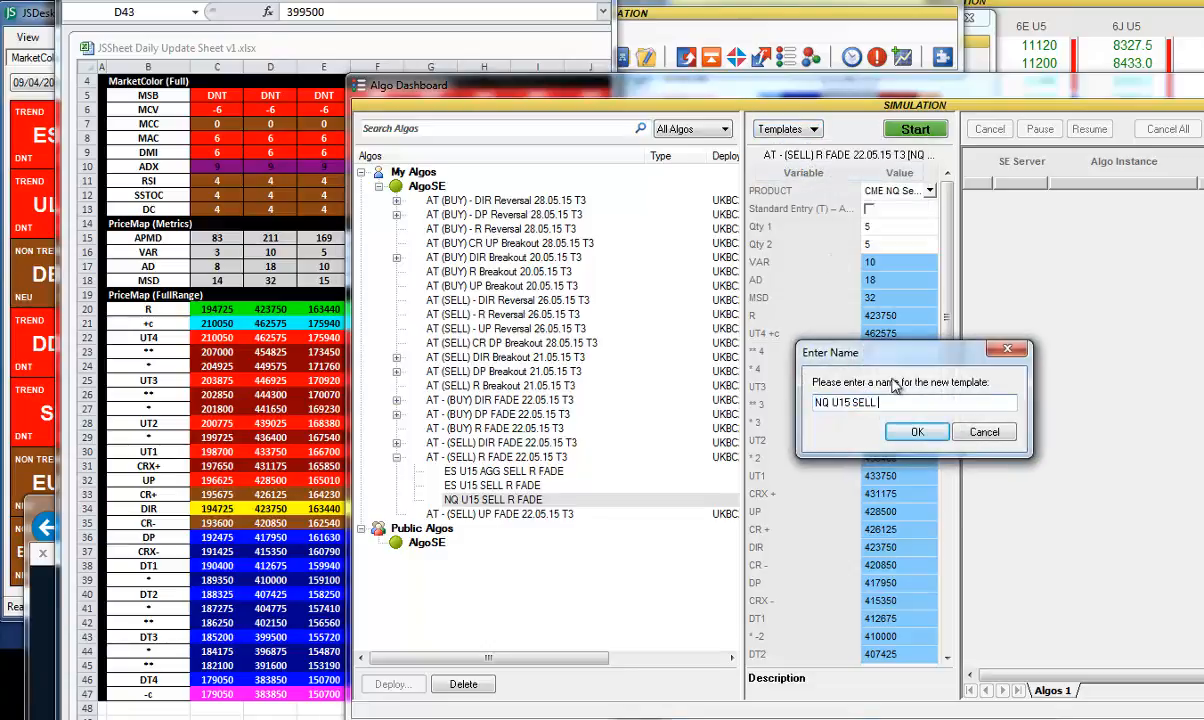
{"action": "type", "text": "R FADE AGG"}
{"action": "left_click", "coordinate": [917, 432]}
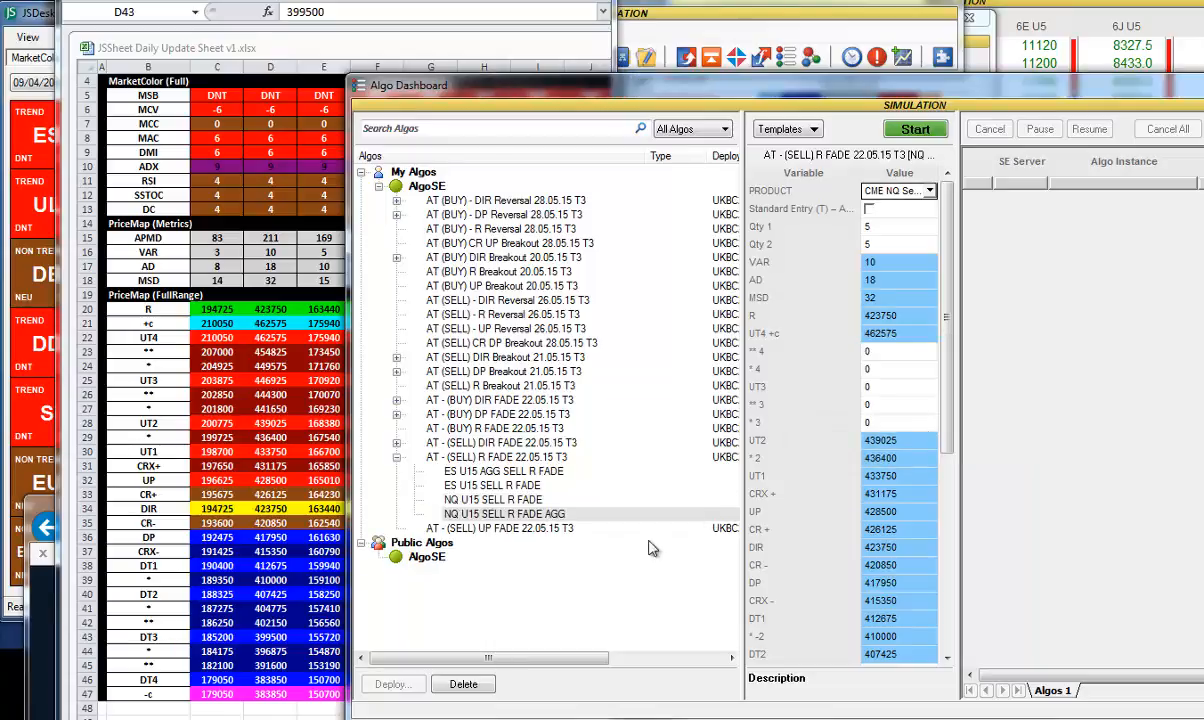
Start the algo from the NQ U15 SELL R FADE template and minimize the Algo Dashboard.
{"action": "left_click", "coordinate": [520, 498]}
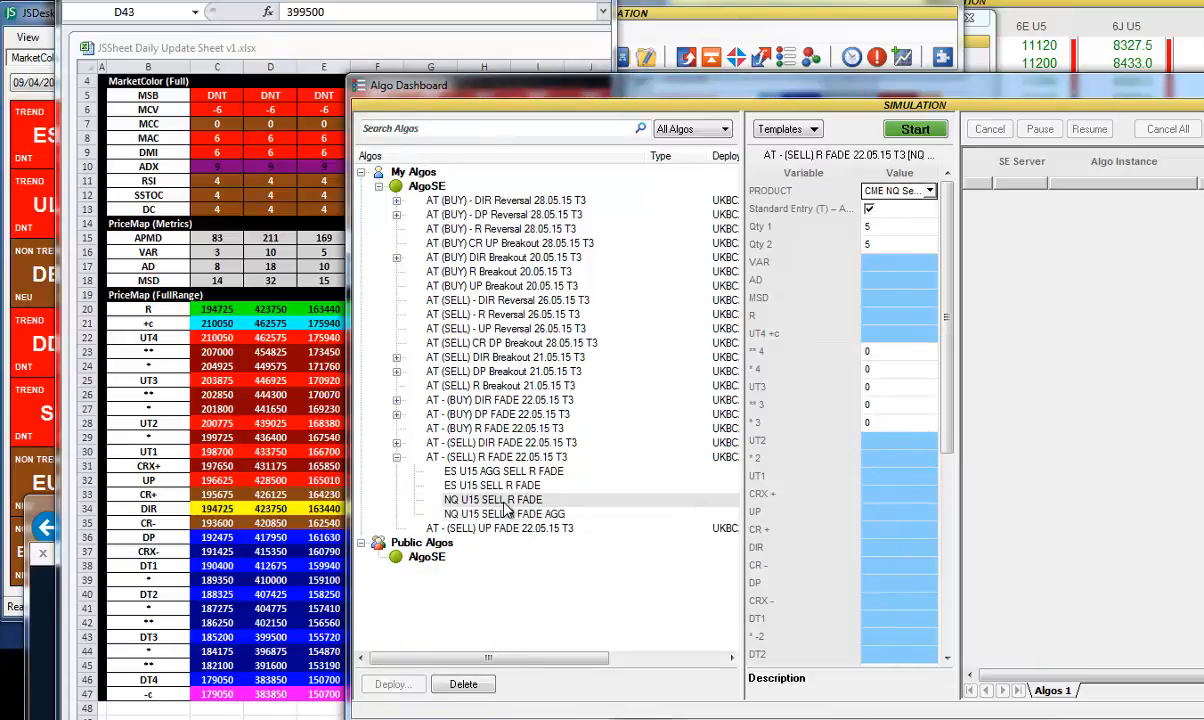
{"action": "left_click", "coordinate": [916, 131]}
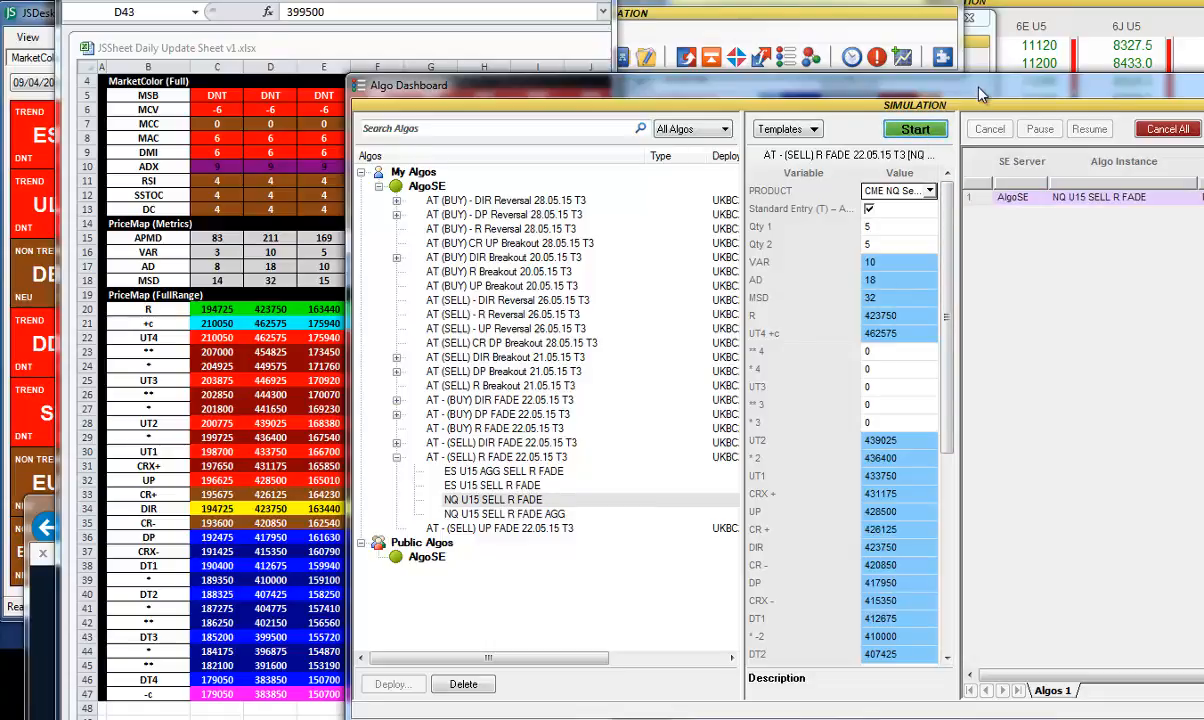
{"action": "double_click", "coordinate": [920, 81]}
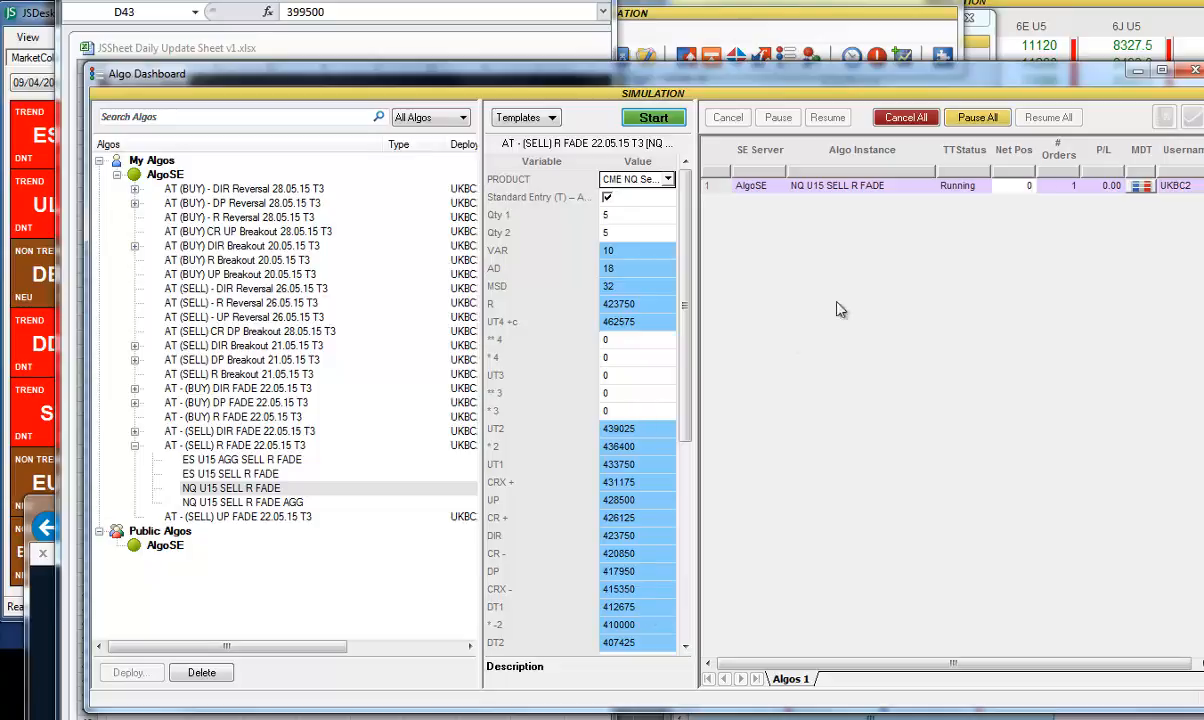
{"action": "left_click", "coordinate": [1138, 71]}
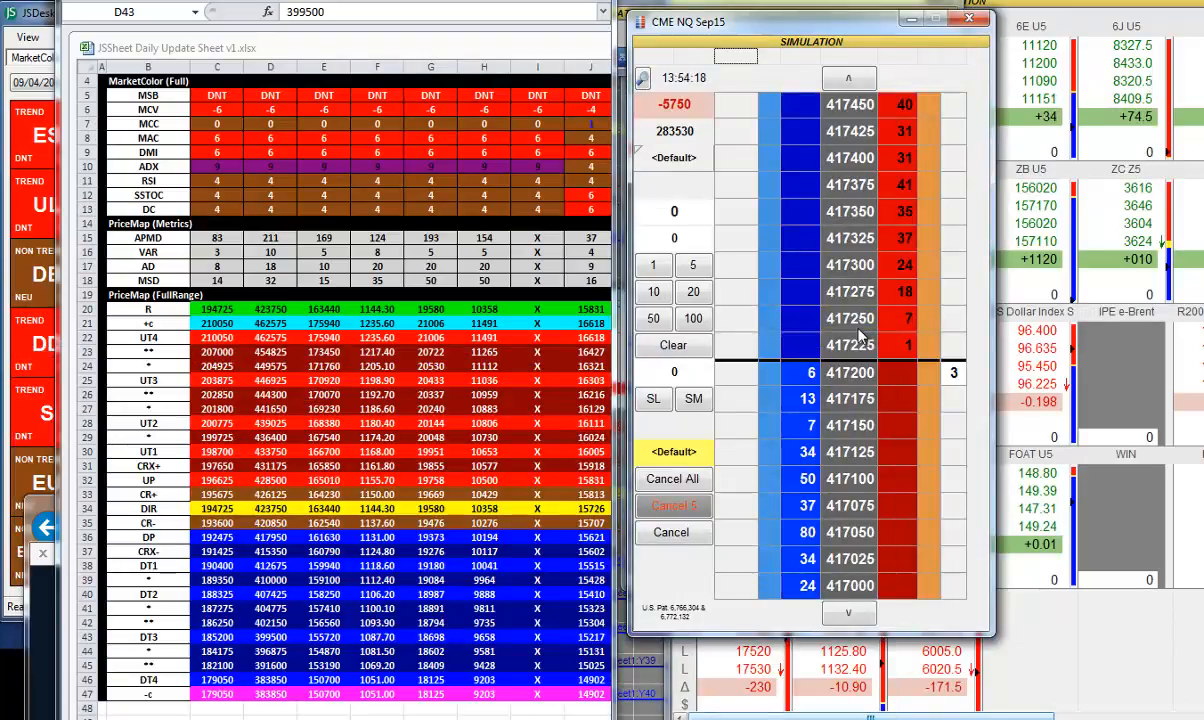
Narrow the CME NQ Sep15 price ladder window, view the linked charts, and switch back to the JSSheet Daily Update Sheet workbook.
{"action": "left_click_drag", "start_coordinate": [629, 452], "coordinate": [666, 452]}
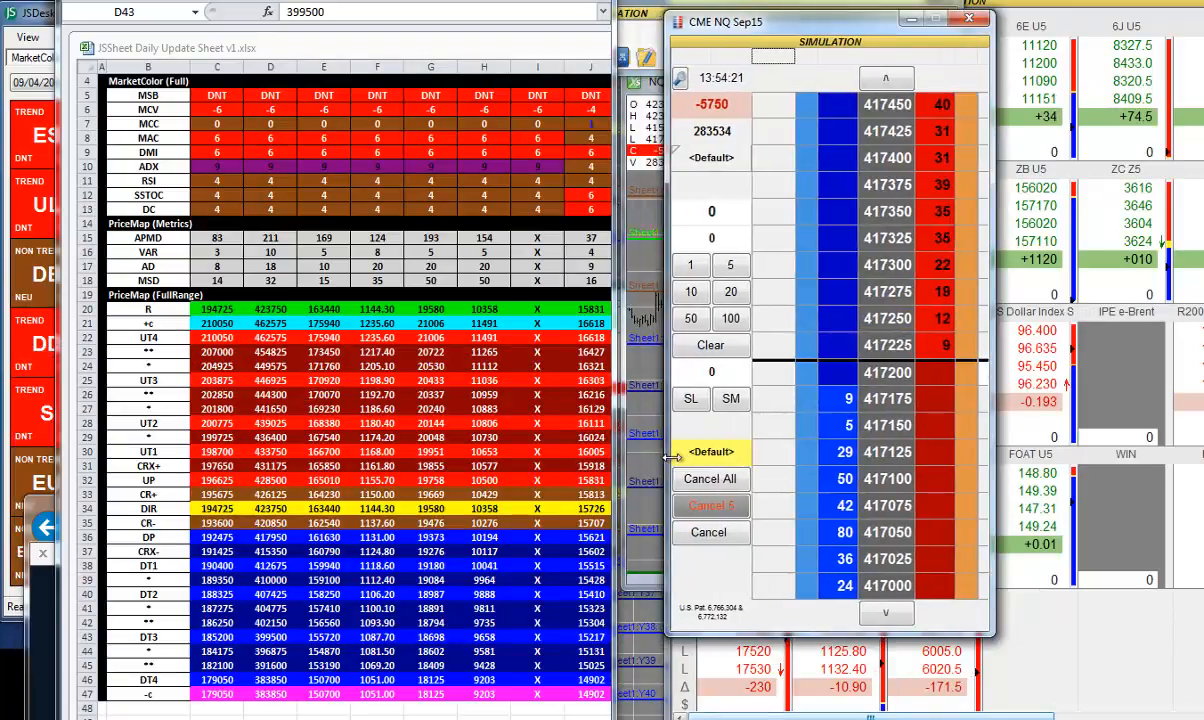
{"action": "left_click", "coordinate": [647, 450]}
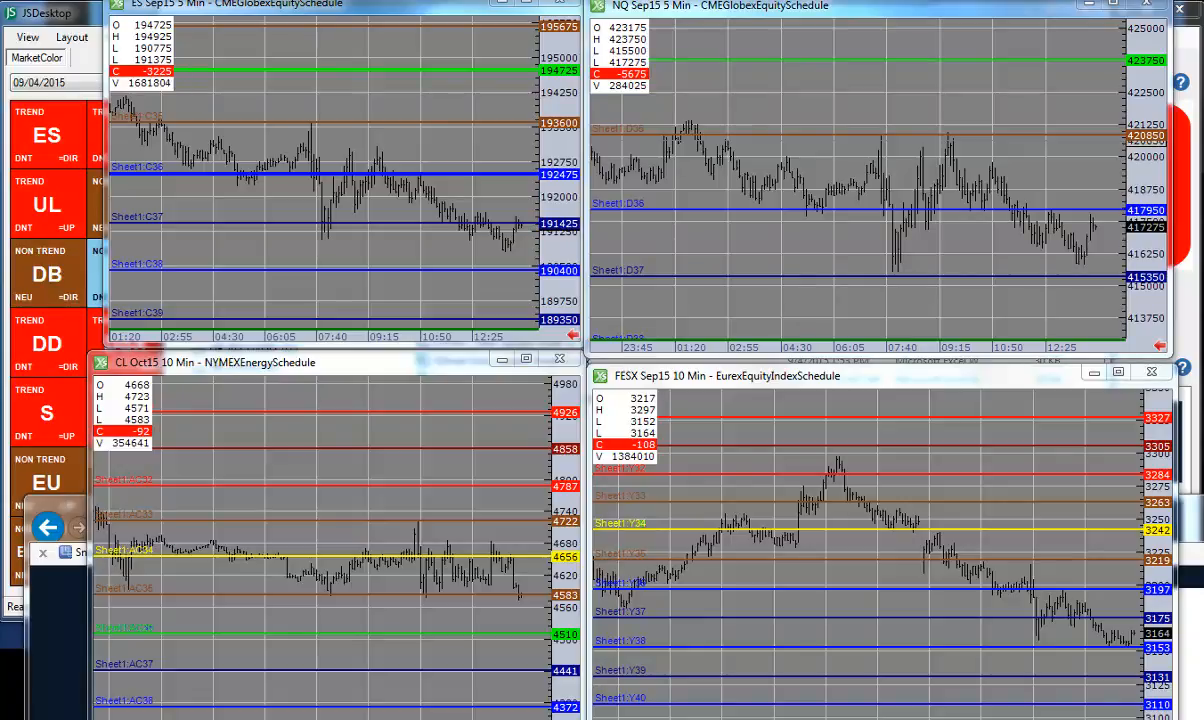
{"action": "left_click", "coordinate": [670, 714]}
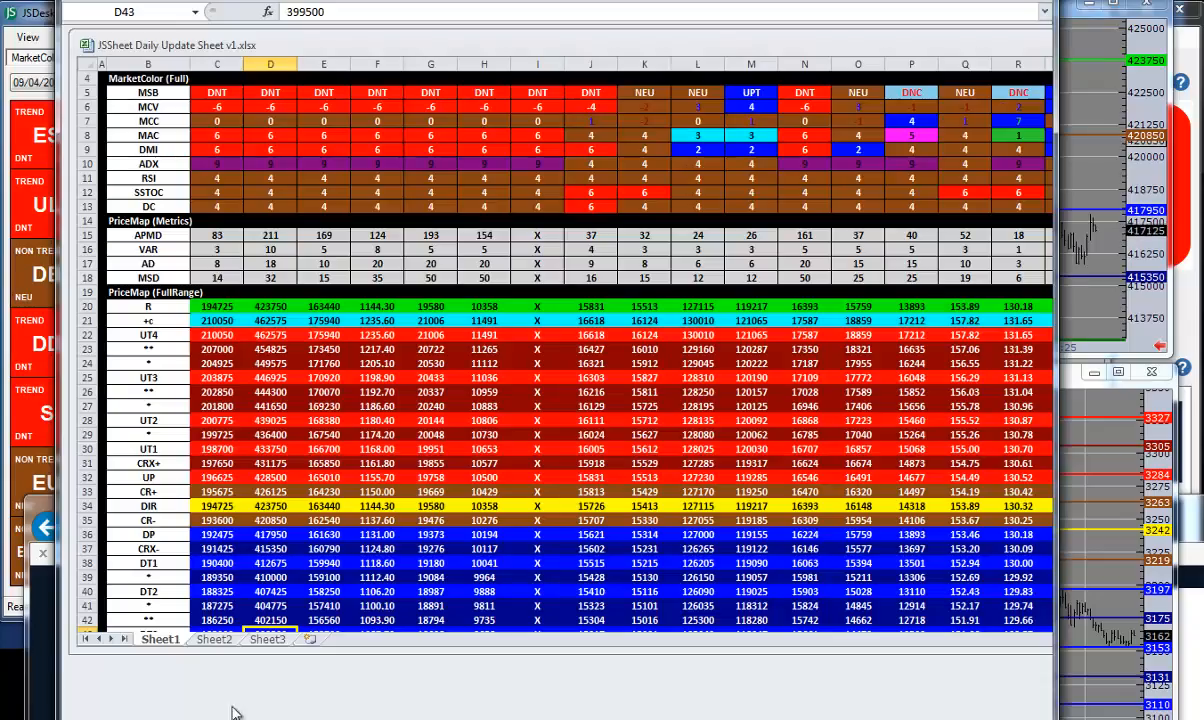